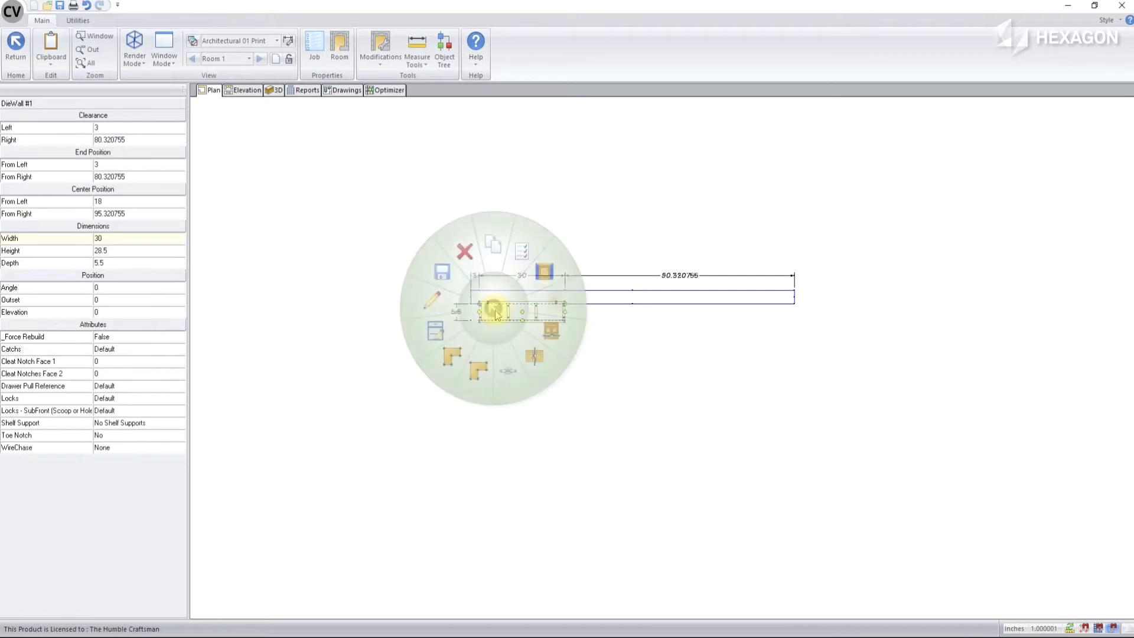
# Open the shape of the 30-inch-wide die wall for editing and delete its existing rectangular outline
pyautogui.click(452, 356)
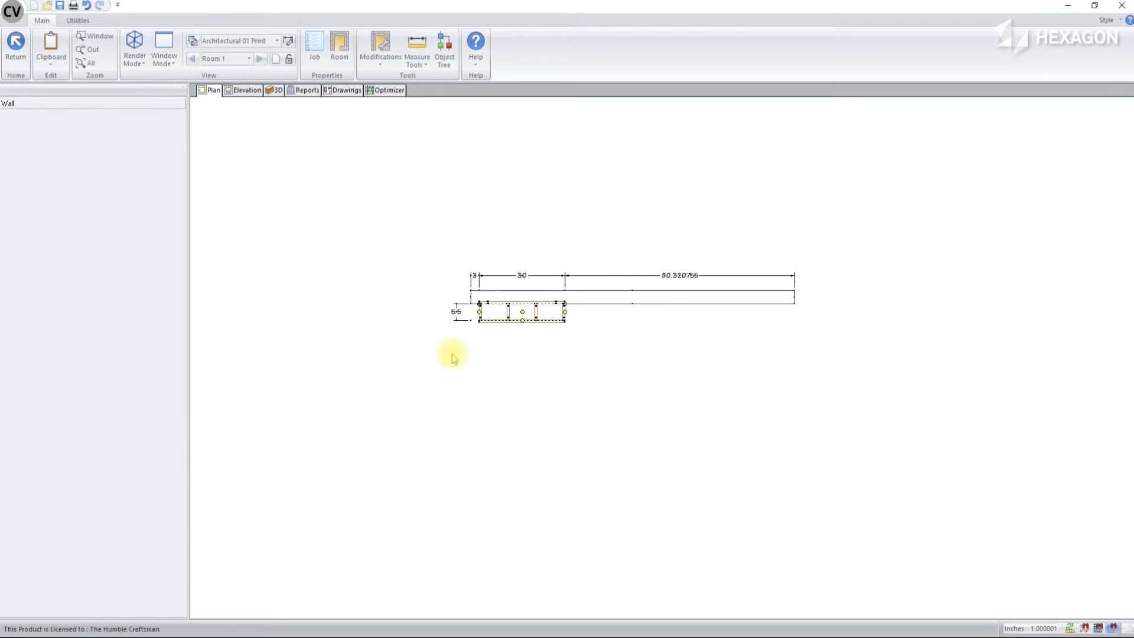
pyautogui.click(452, 275)
pyautogui.moveTo(459, 288); pyautogui.dragTo(657, 372)
pyautogui.click(647, 367)
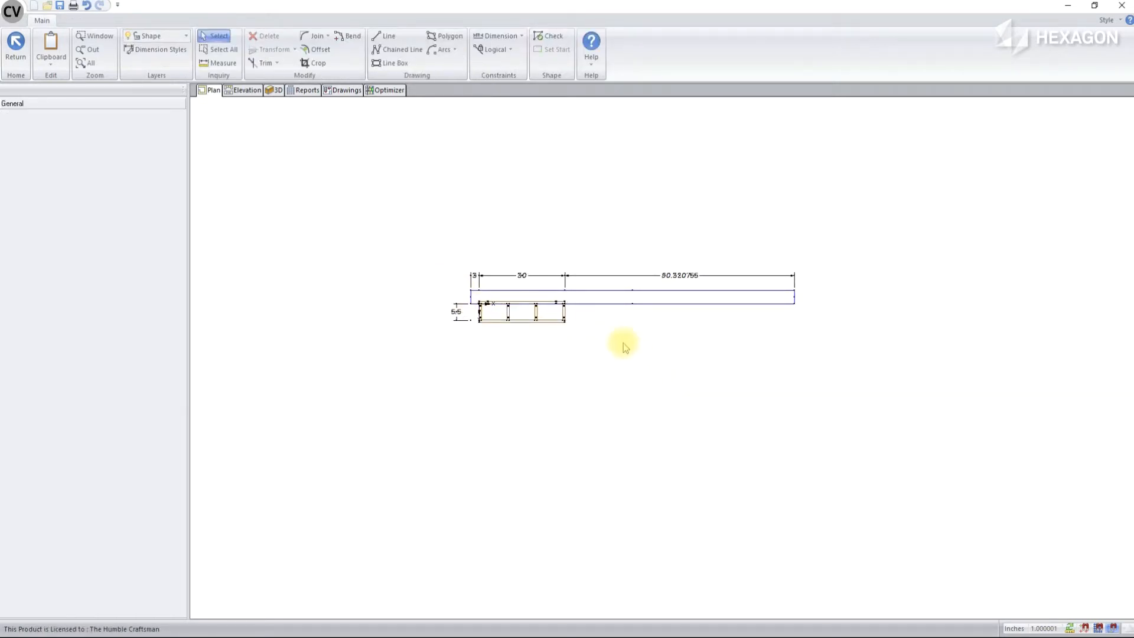
# Draw a horizontal chained line about 60 inches long below the wall and bend it downward into a symmetrical arc
pyautogui.click(397, 49)
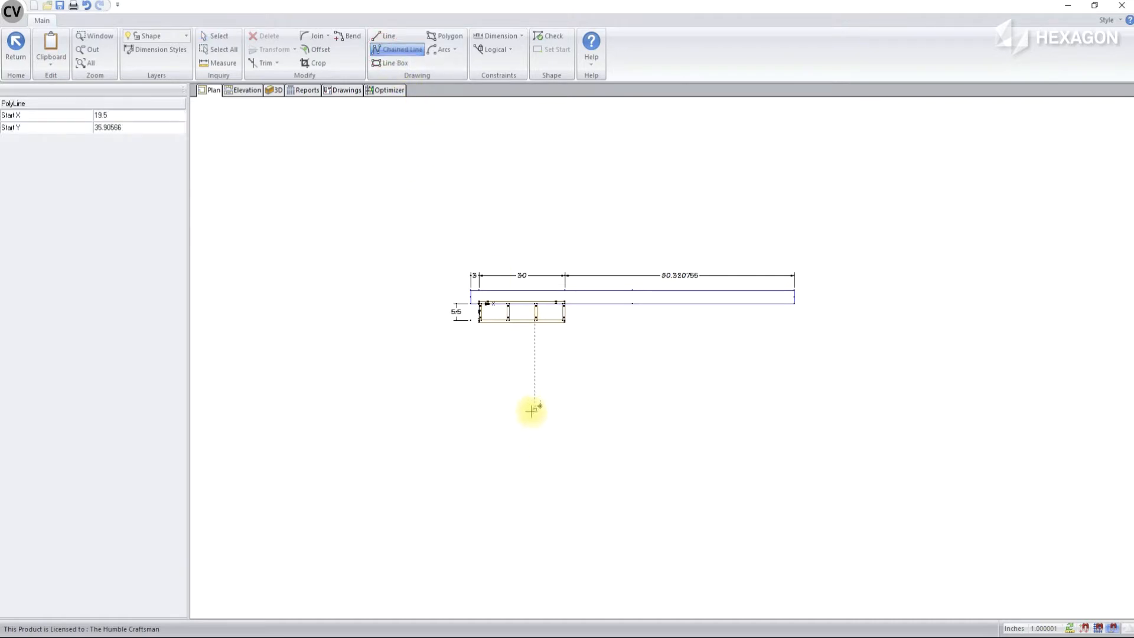
pyautogui.click(534, 446)
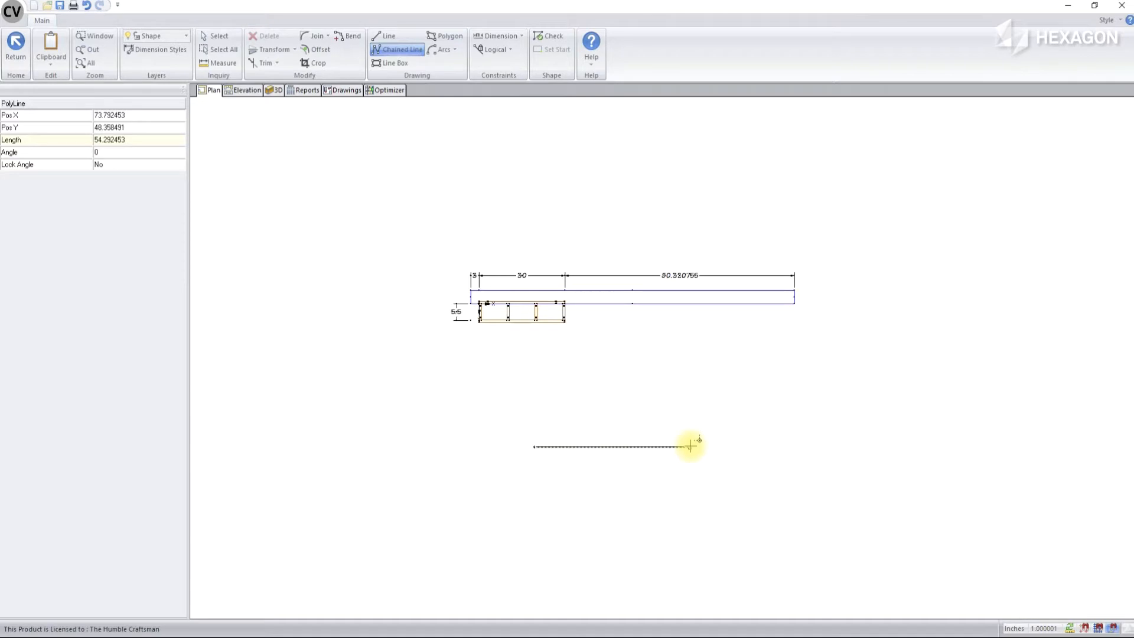
pyautogui.click(708, 447)
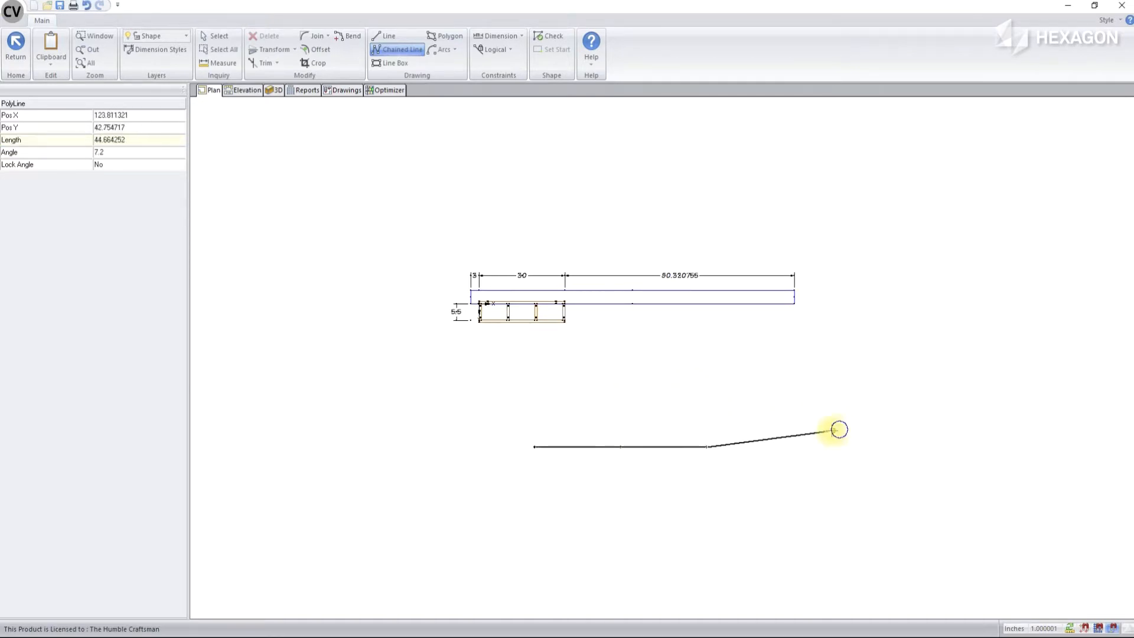
pyautogui.rightClick(838, 429)
pyautogui.click(347, 36)
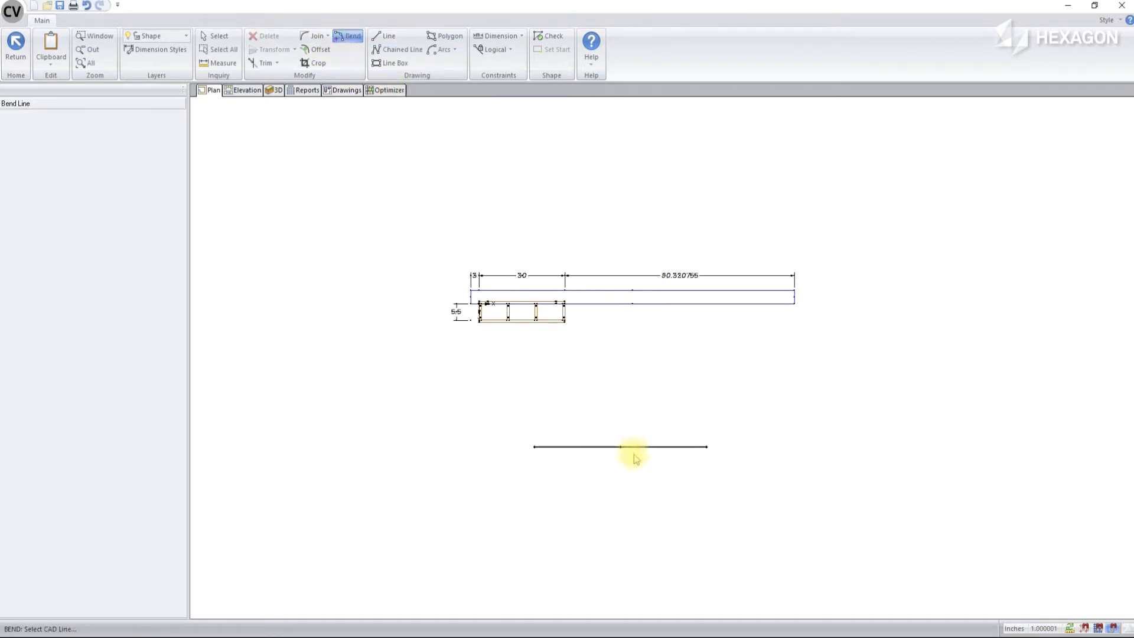
pyautogui.click(617, 447)
pyautogui.click(621, 480)
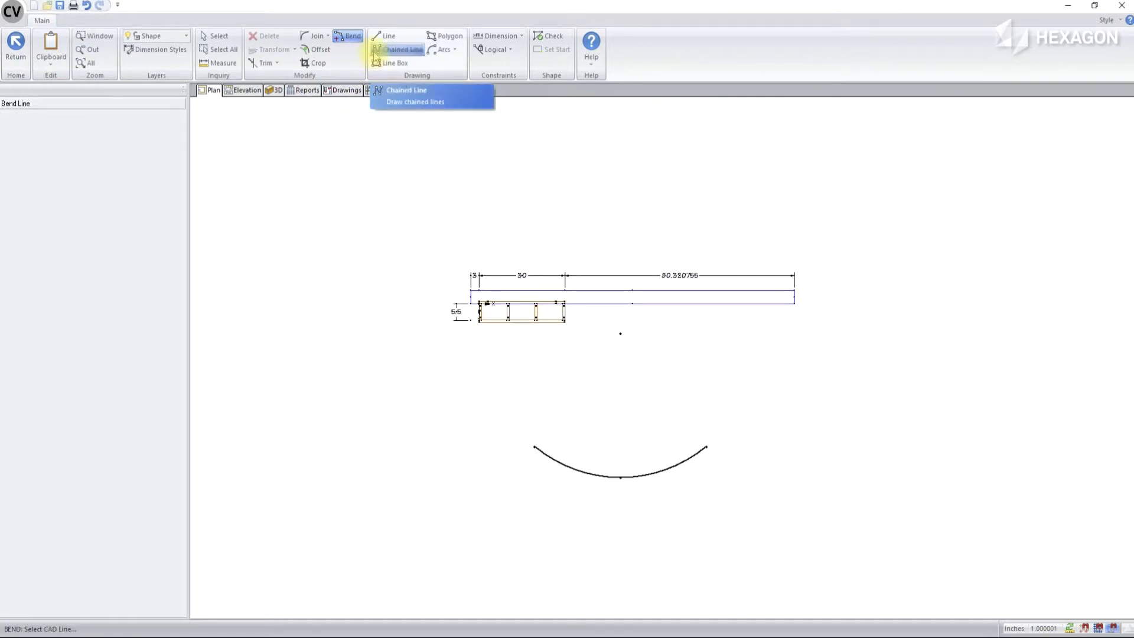
# Offset the arc 5 inches toward its inner side to form the second curved edge
pyautogui.click(316, 49)
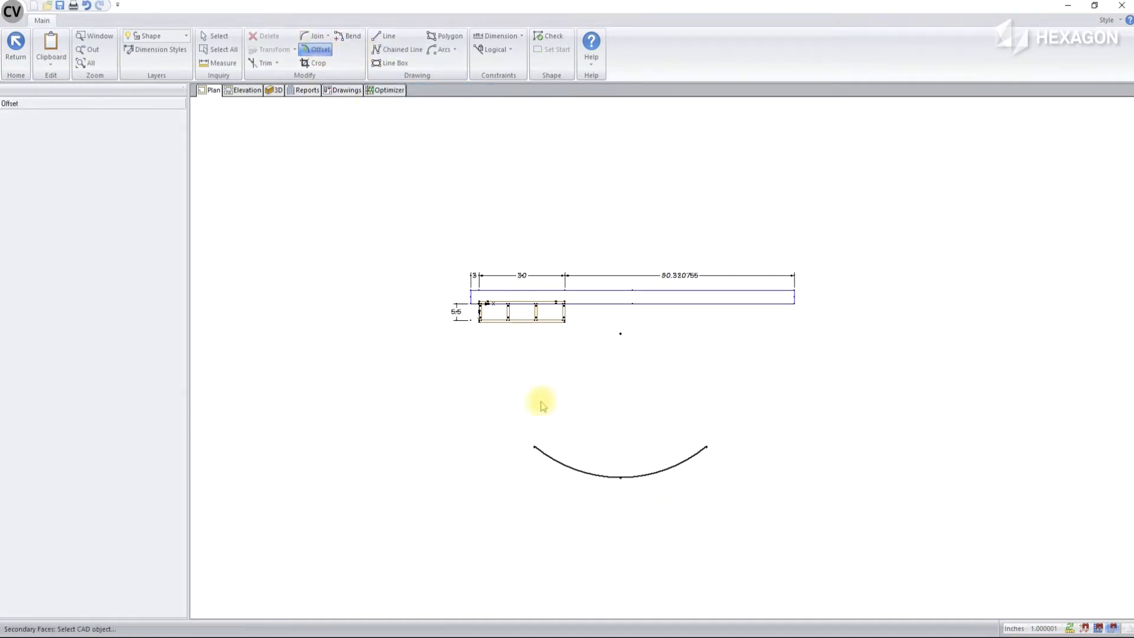
pyautogui.click(572, 470)
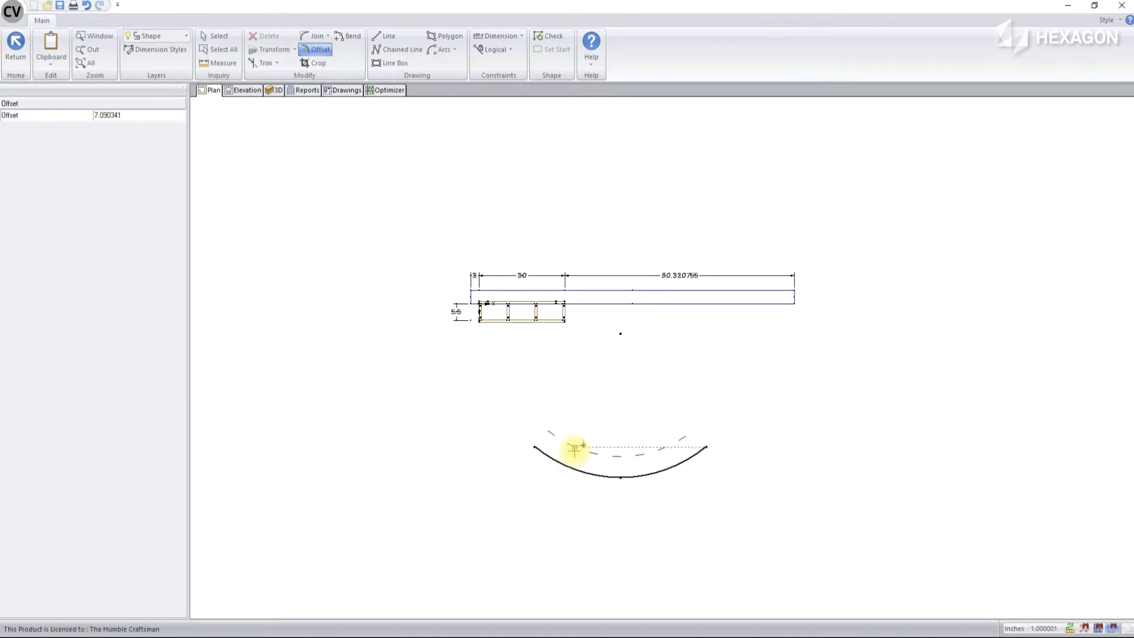
pyautogui.write('5')
pyautogui.click(574, 449)
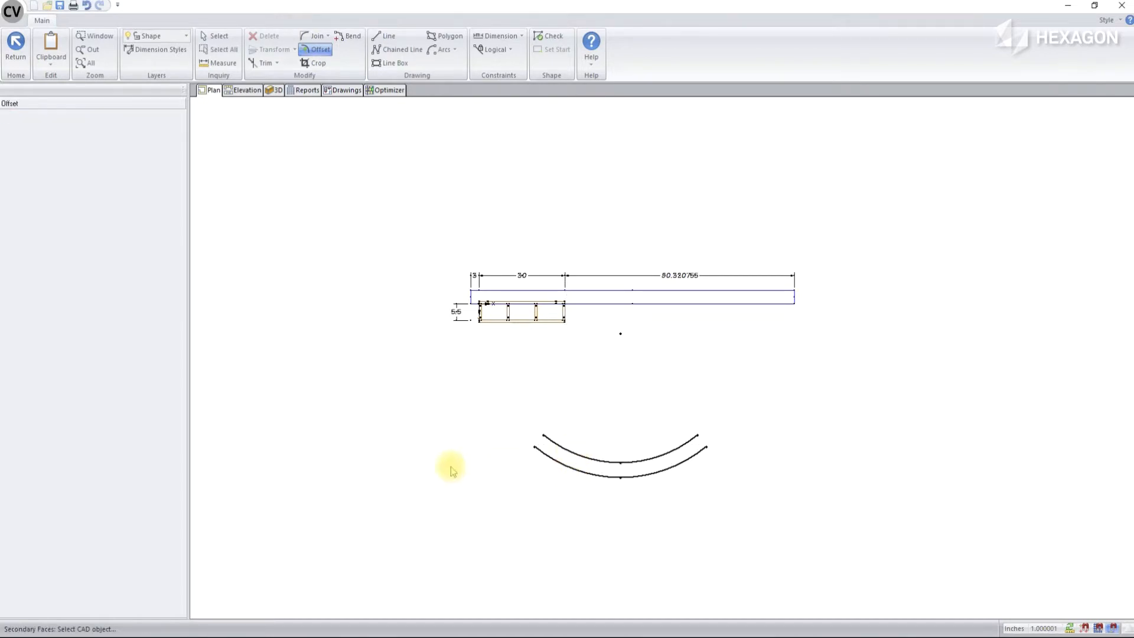
# Close the curved outline with a straight line joining the two arcs at each end
pyautogui.click(375, 39)
pyautogui.click(534, 447)
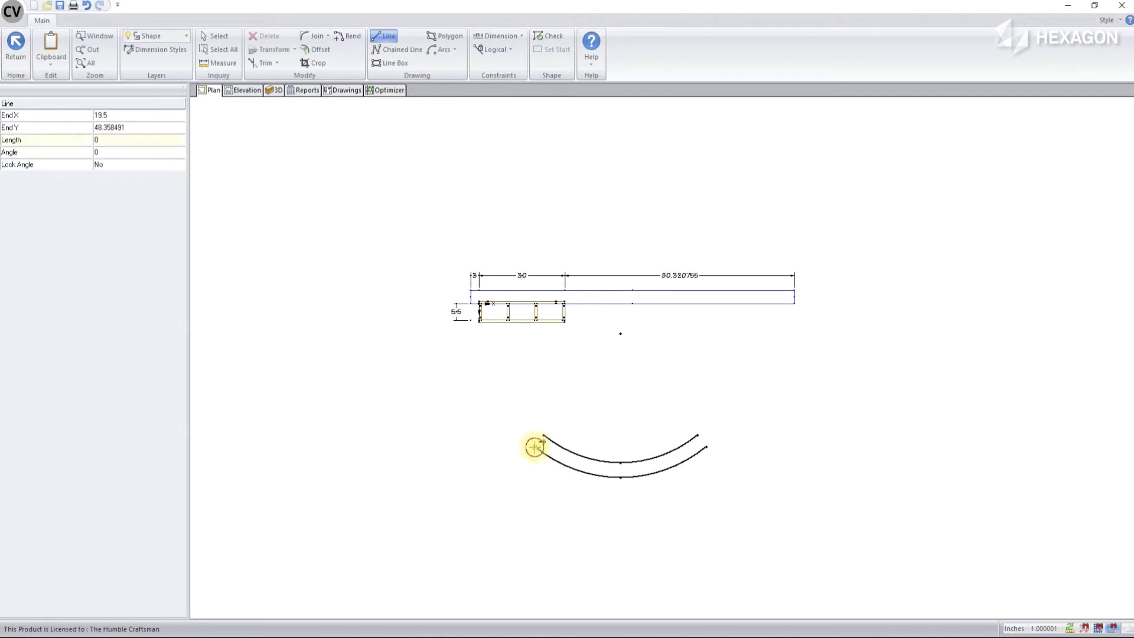
pyautogui.click(544, 435)
pyautogui.click(697, 435)
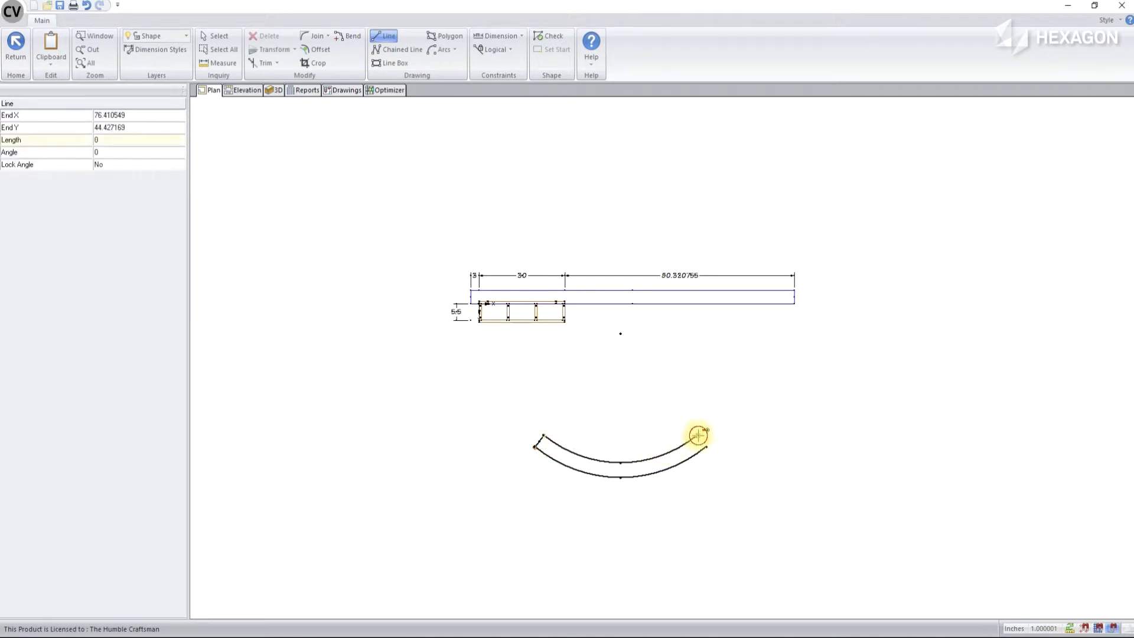
pyautogui.click(707, 447)
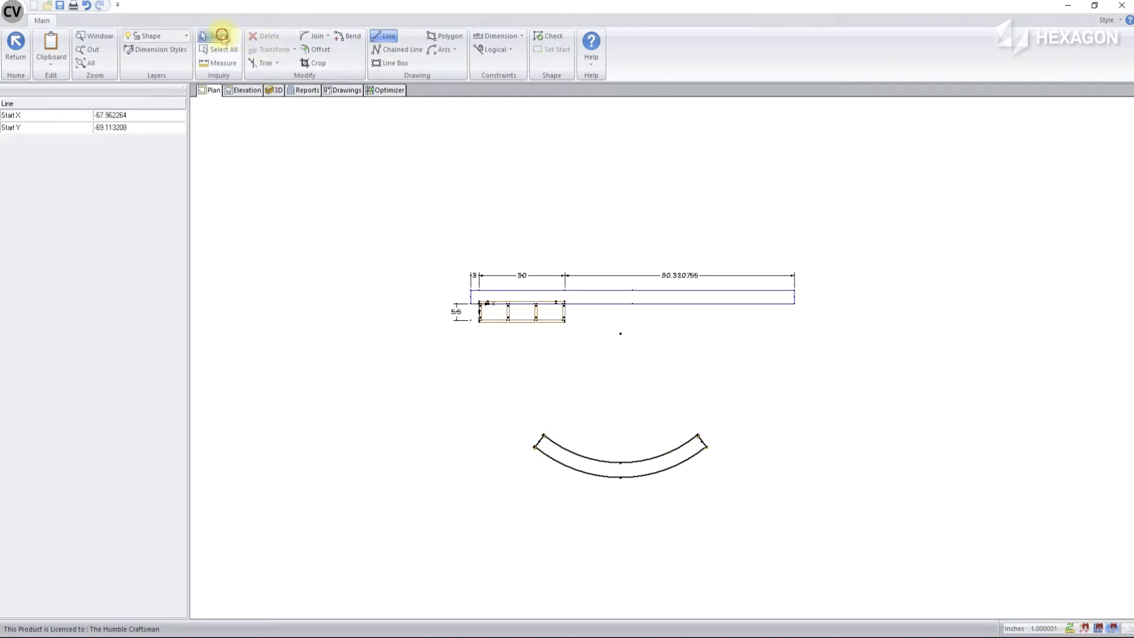
# Check the closed curved shape and return to the room plan with the new outline applied to the die wall
pyautogui.click(219, 36)
pyautogui.click(545, 40)
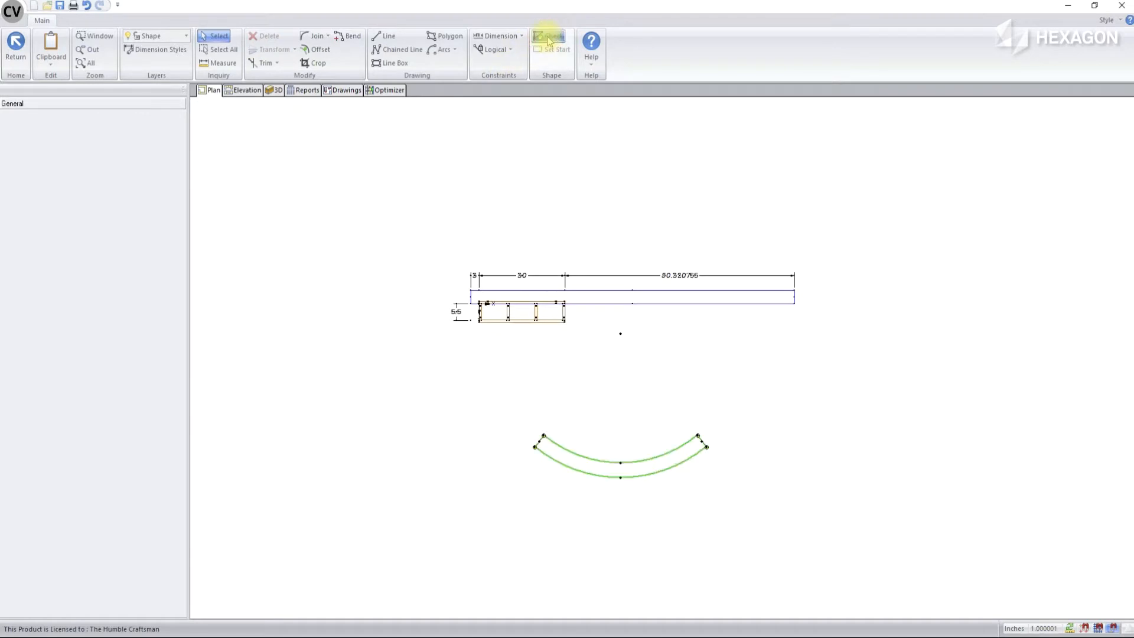
pyautogui.click(16, 42)
pyautogui.click(516, 350)
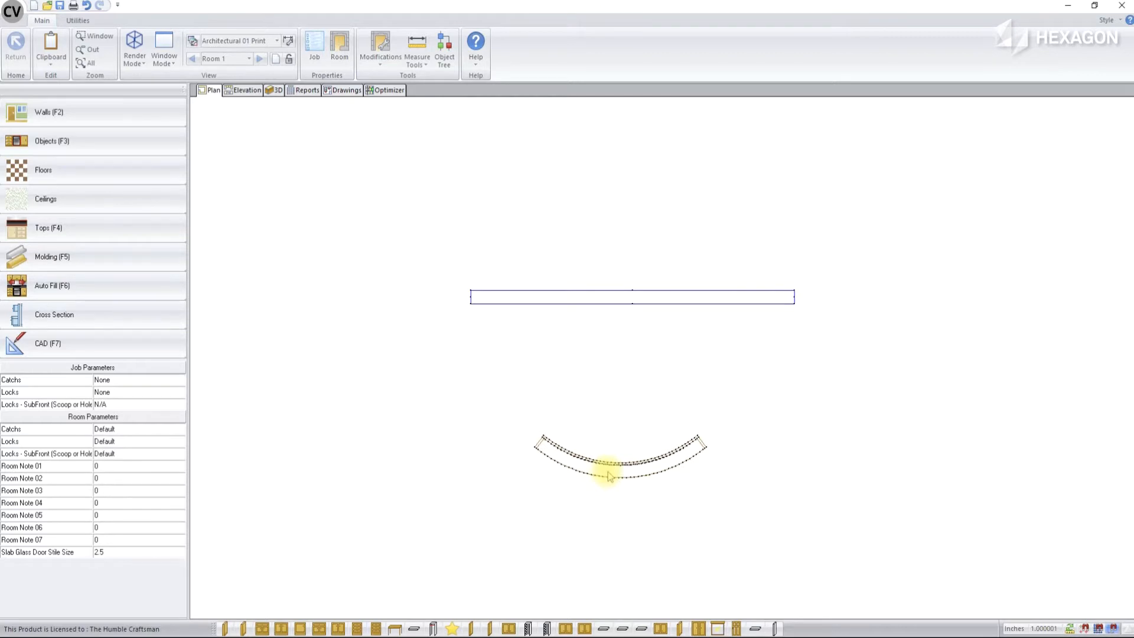
# Open the curved die wall in the cabinet editor and examine its end elevation and its 3D model from several angles
pyautogui.doubleClick(610, 475)
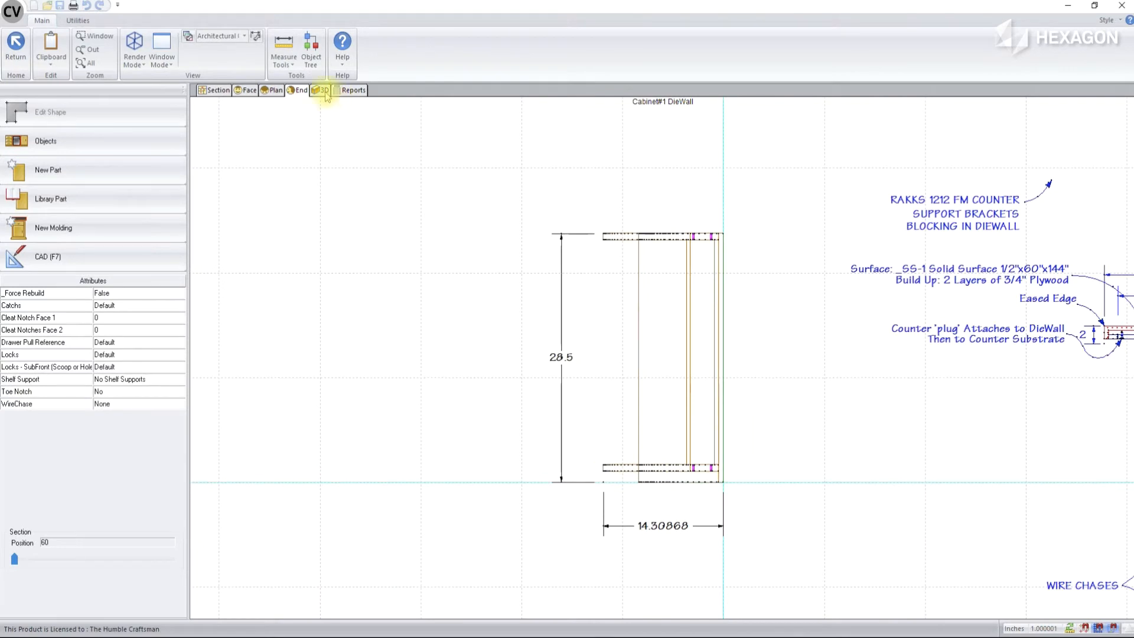
pyautogui.scroll(-1, 463, 348)
pyautogui.scroll(-2, 465, 350)
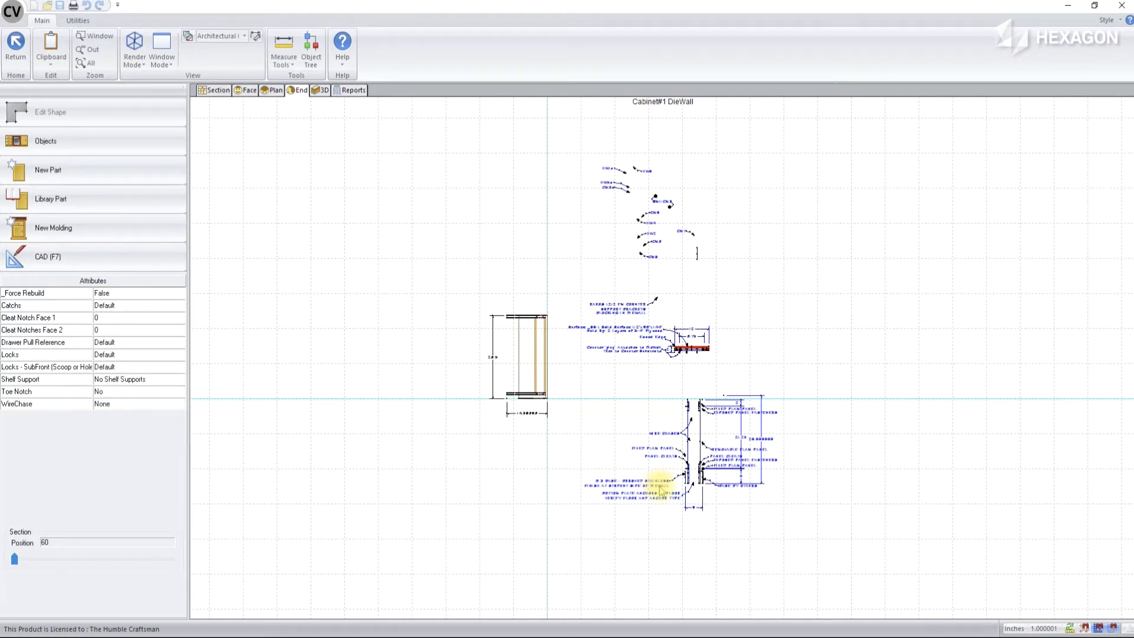
pyautogui.click(323, 91)
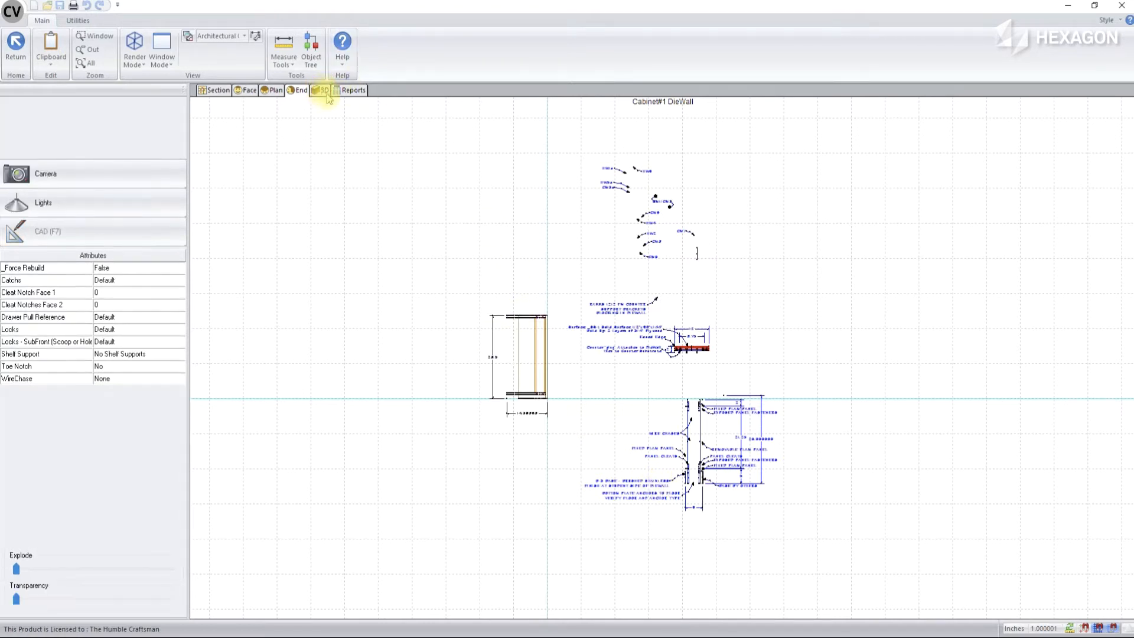
pyautogui.moveTo(547, 294); pyautogui.dragTo(515, 417)
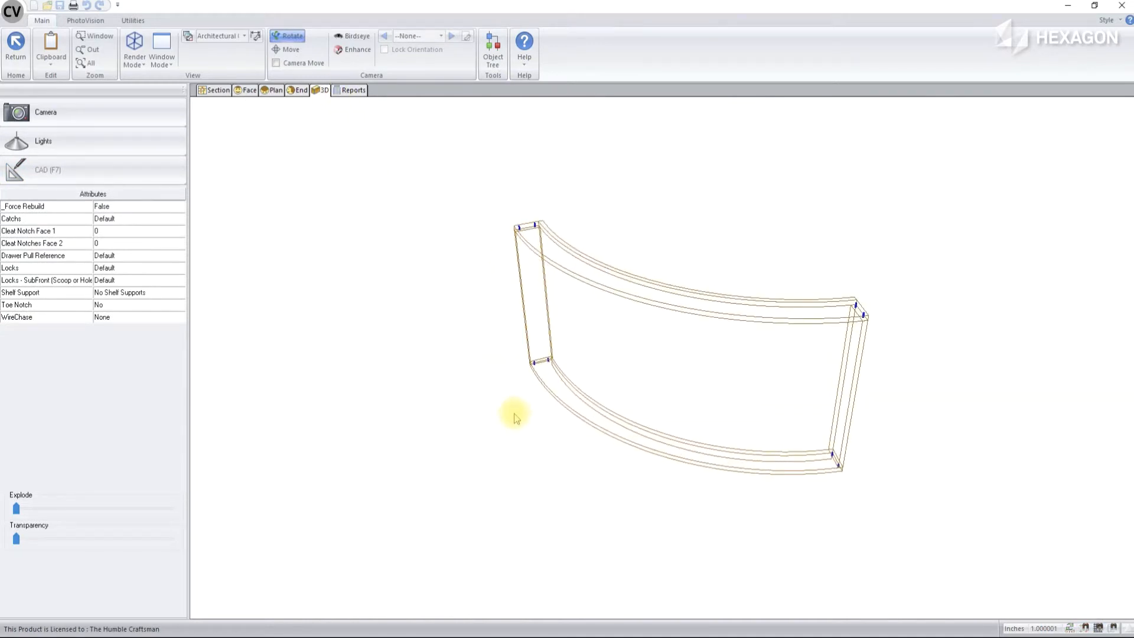
pyautogui.moveTo(679, 397); pyautogui.dragTo(286, 291)
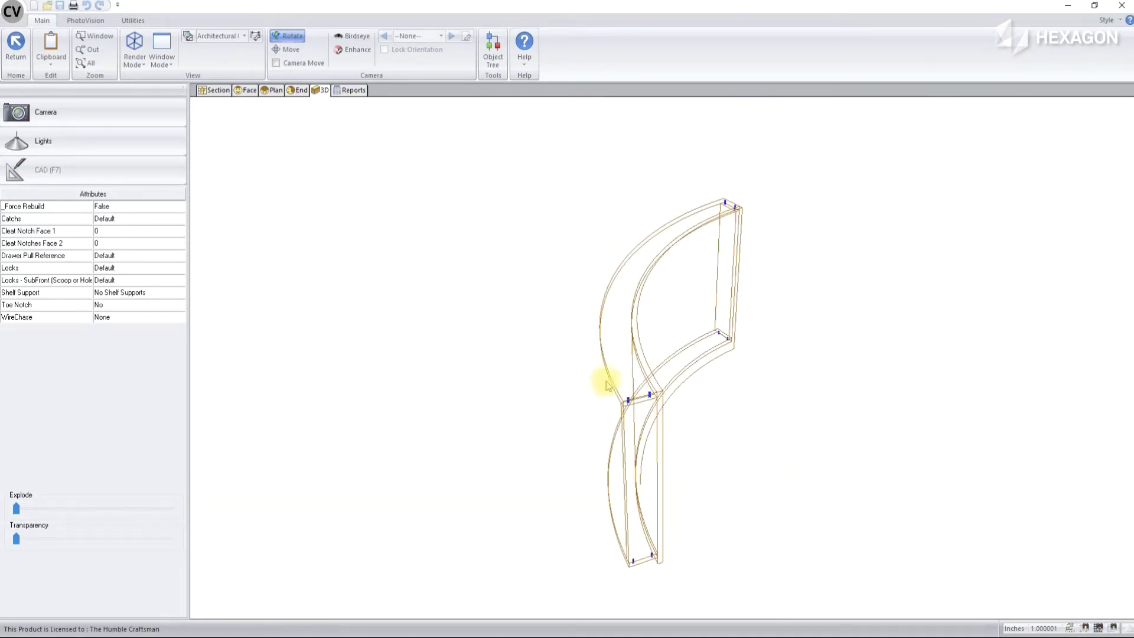
pyautogui.moveTo(608, 385); pyautogui.dragTo(519, 351)
# Render the 3D model with solid surfaces and look at the die wall from its curved front side
pyautogui.click(134, 58)
pyautogui.click(172, 140)
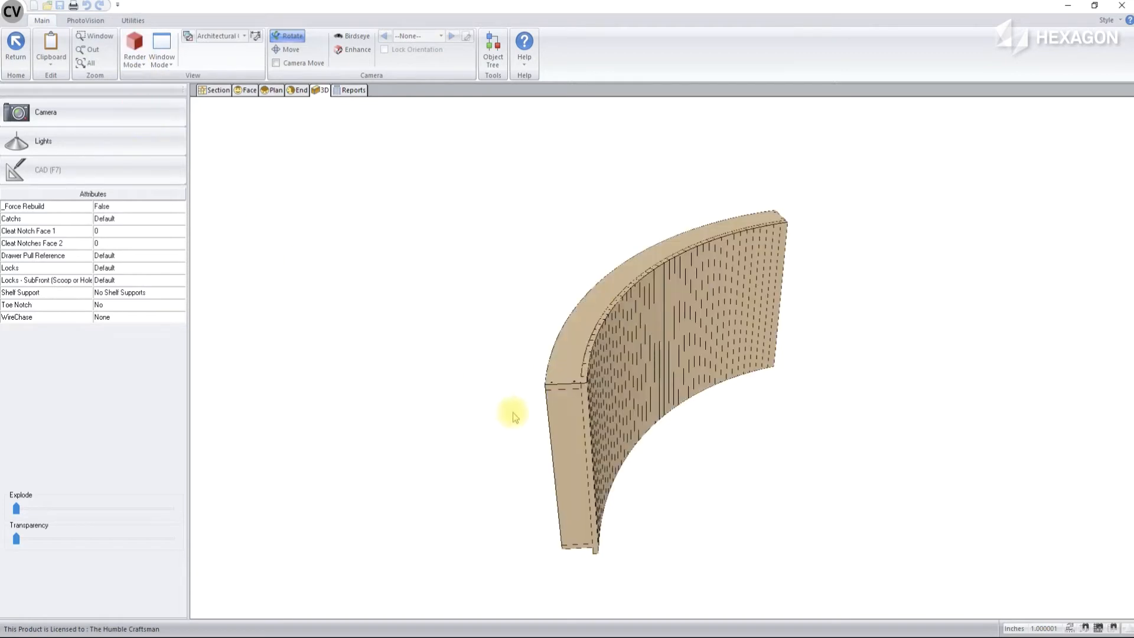
pyautogui.moveTo(446, 397)
pyautogui.mouseDown()
pyautogui.moveTo(840, 409)
pyautogui.moveTo(561, 387)
pyautogui.moveTo(818, 396)
pyautogui.mouseUp()
# Examine the section views and side types of the die wall's back, both ends and outer curved face
pyautogui.click(218, 90)
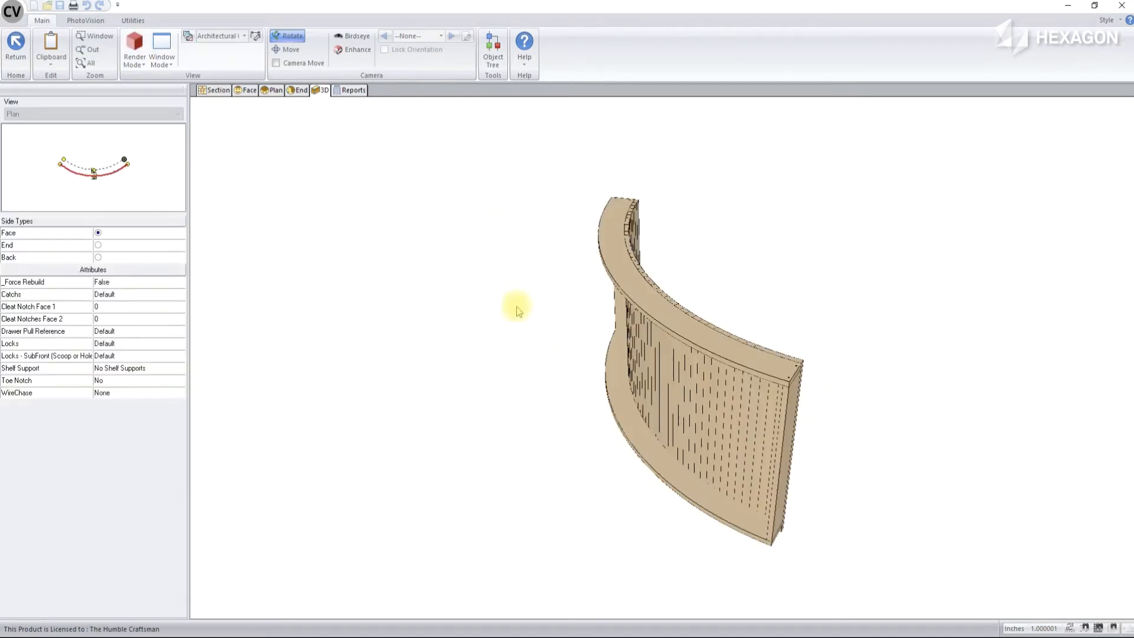
pyautogui.click(96, 171)
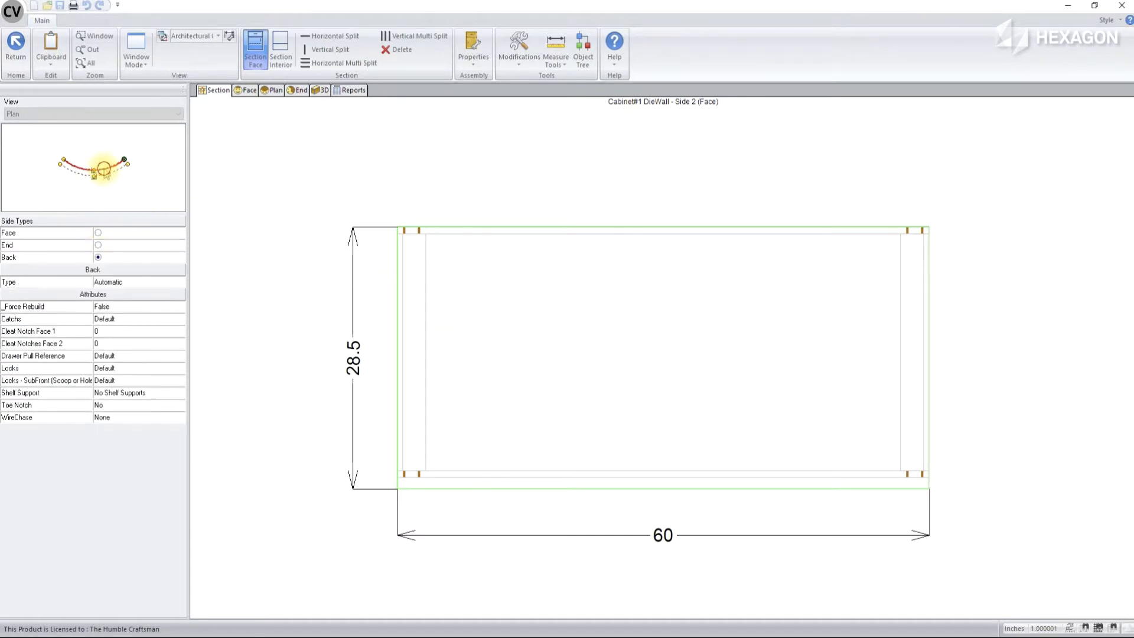
pyautogui.click(98, 233)
pyautogui.click(63, 164)
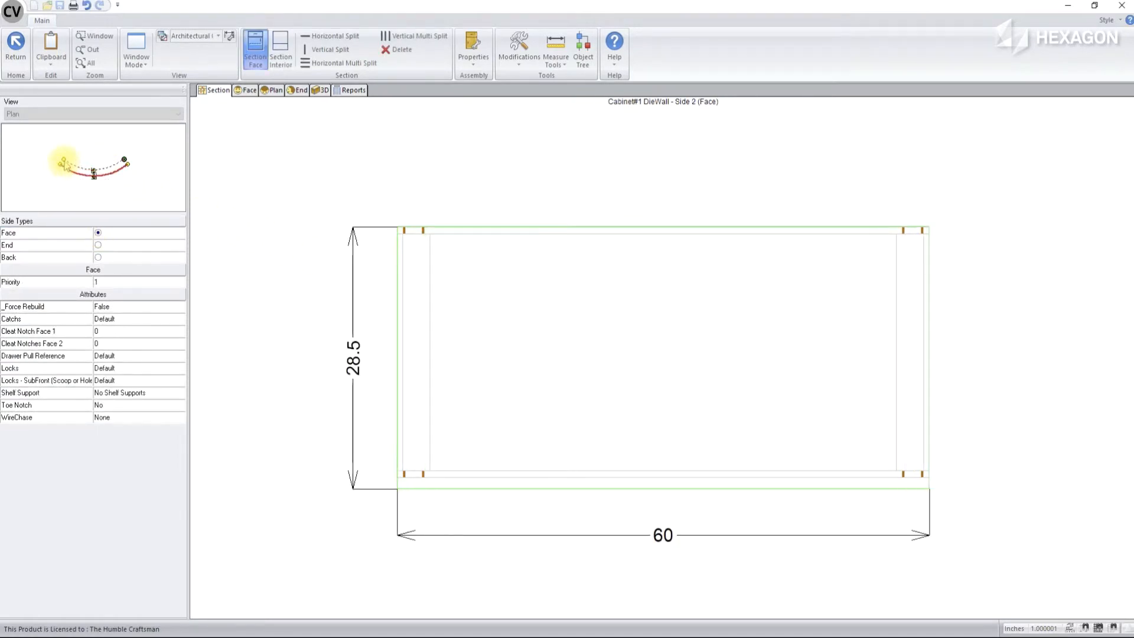
pyautogui.click(63, 165)
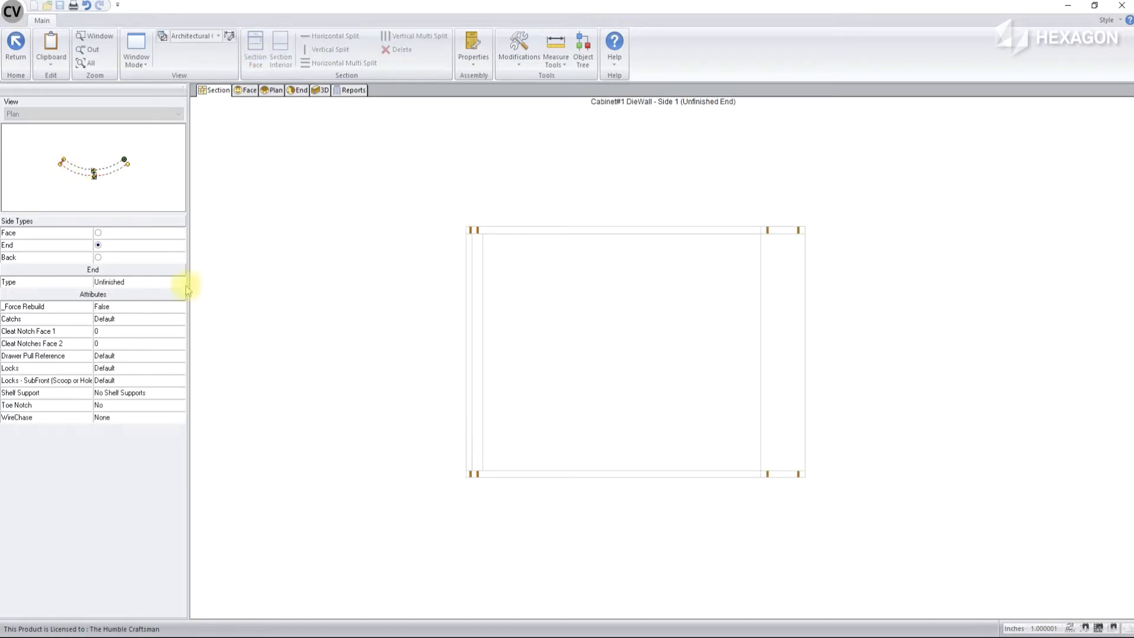
pyautogui.click(126, 162)
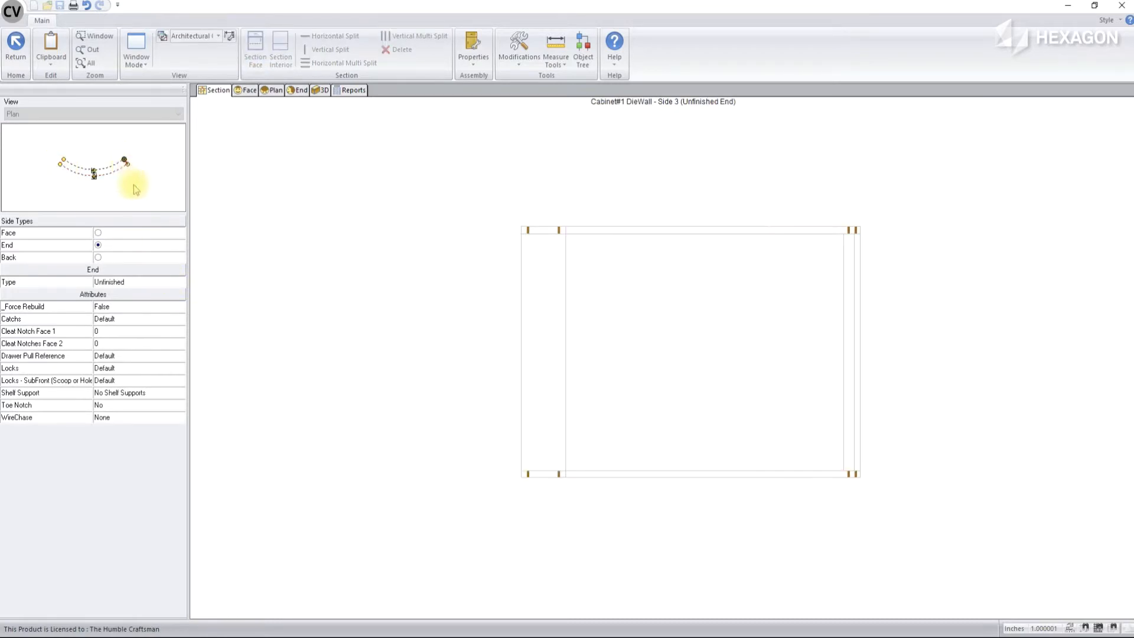
pyautogui.click(108, 178)
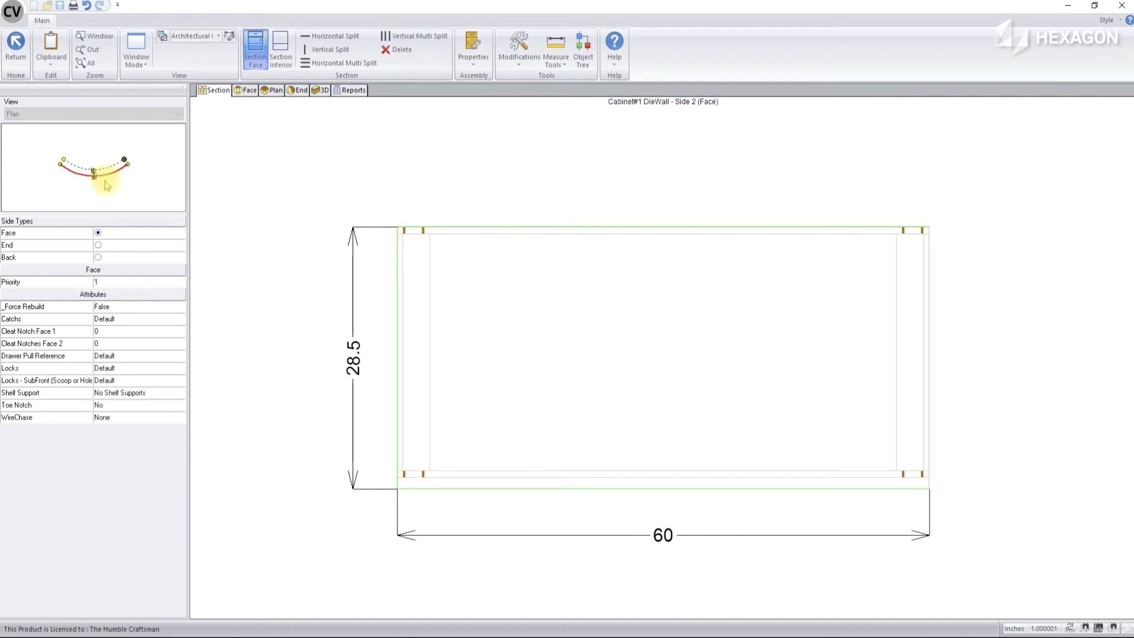
# Split the die wall's open face vertically into two equal sections
pyautogui.click(557, 389)
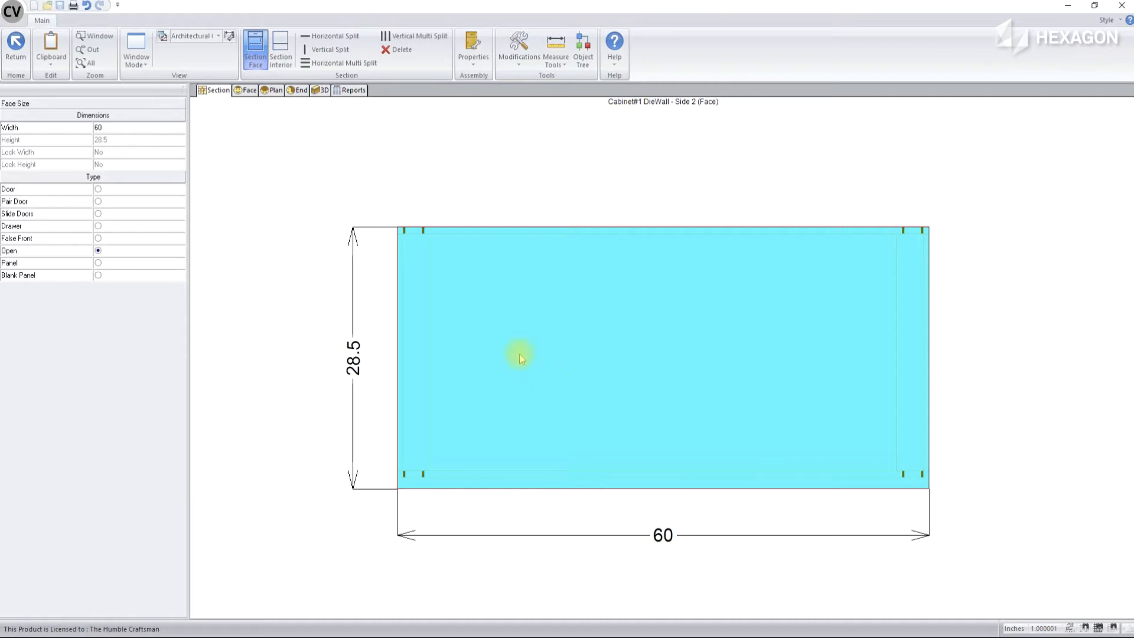
pyautogui.click(330, 49)
pyautogui.click(711, 323)
# Set both face sections to the Panel type and check the curved panels in the 3D view
pyautogui.click(583, 314)
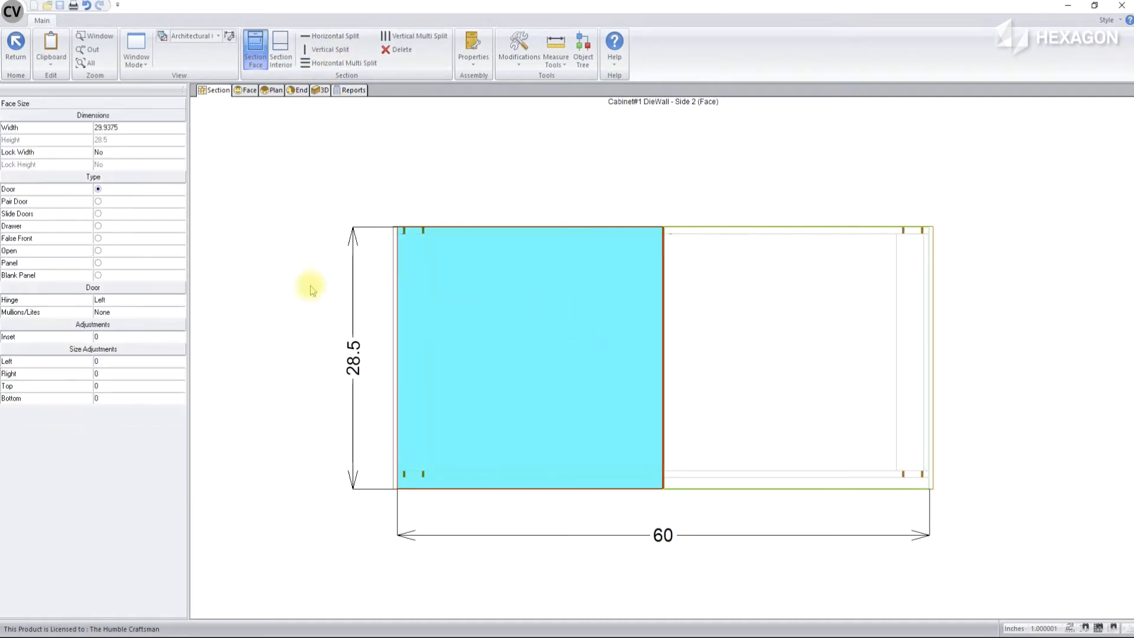
pyautogui.click(99, 263)
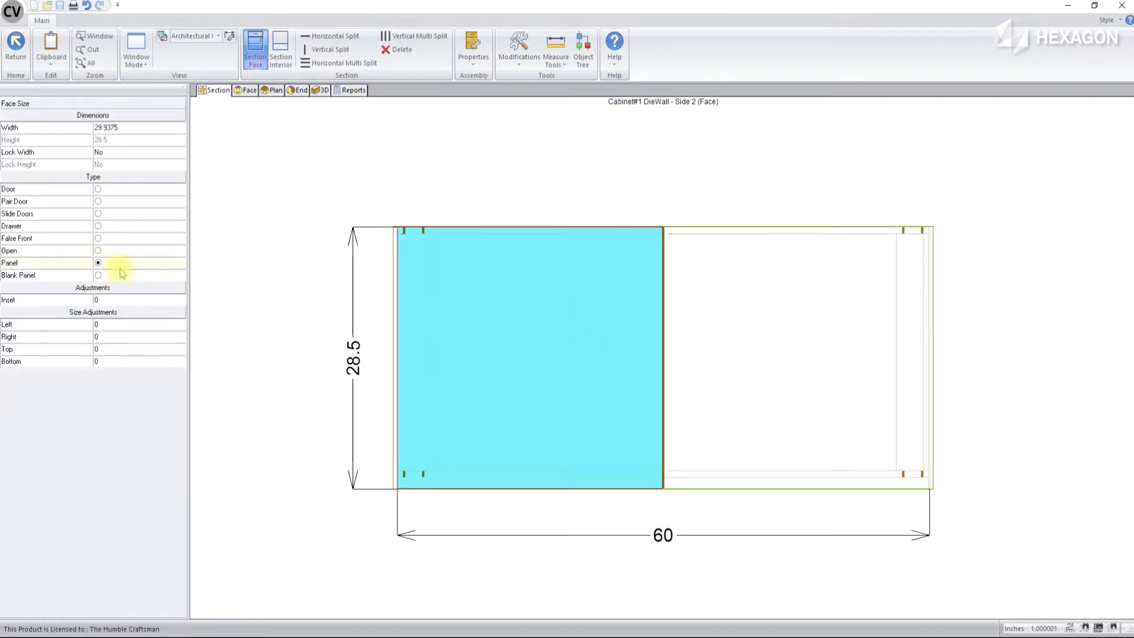
pyautogui.click(748, 354)
pyautogui.click(128, 262)
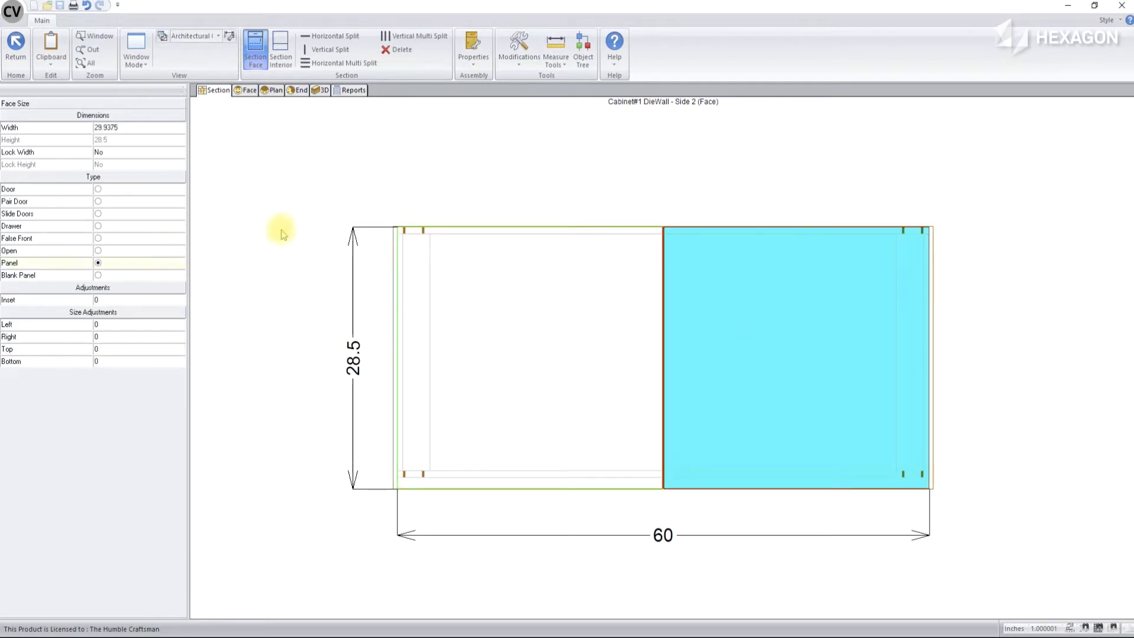
pyautogui.click(331, 179)
pyautogui.click(320, 90)
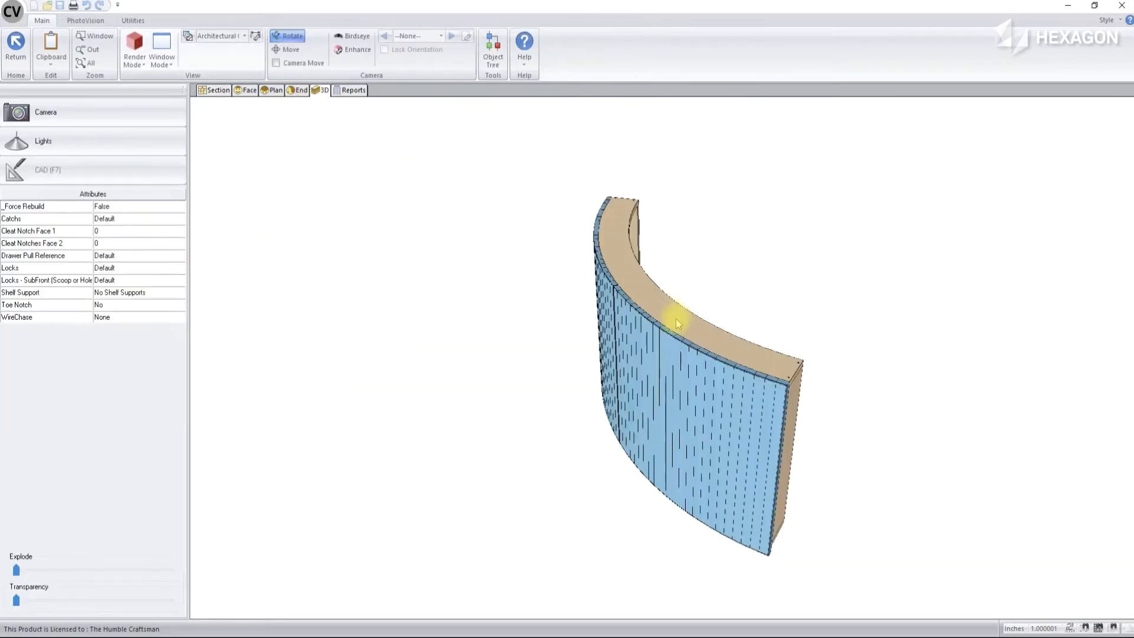
pyautogui.moveTo(665, 389)
pyautogui.mouseDown()
pyautogui.moveTo(857, 410)
pyautogui.moveTo(497, 351)
pyautogui.moveTo(873, 374)
pyautogui.moveTo(749, 304)
pyautogui.moveTo(653, 296)
pyautogui.mouseUp()
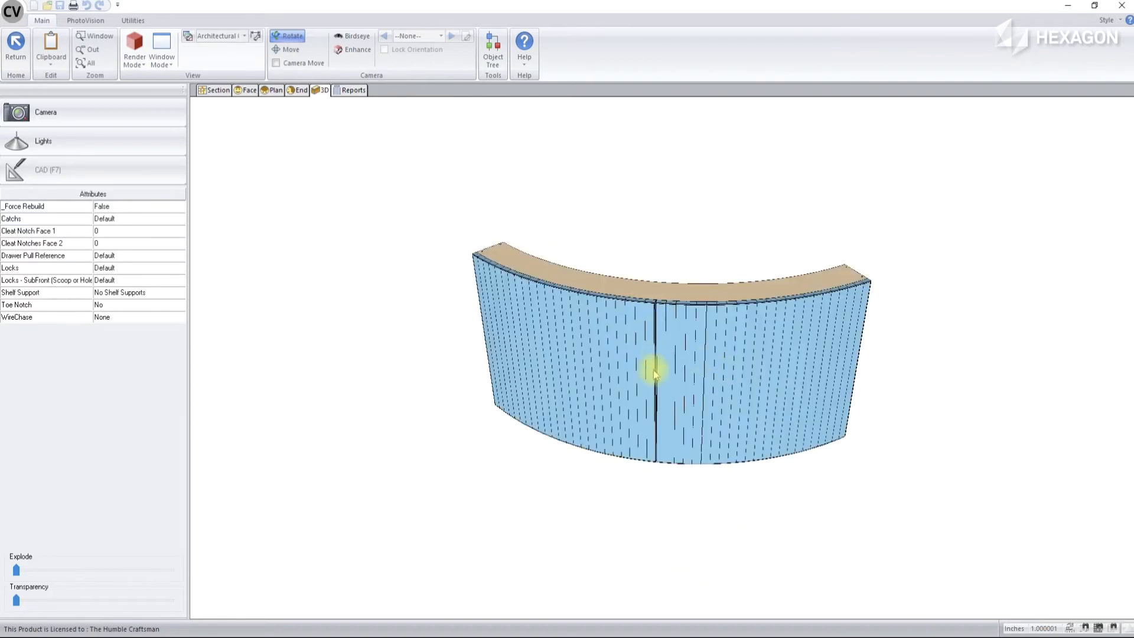
# In the Side 2 face section view, set the first panel's right size adjustment to 0.0625
pyautogui.click(211, 90)
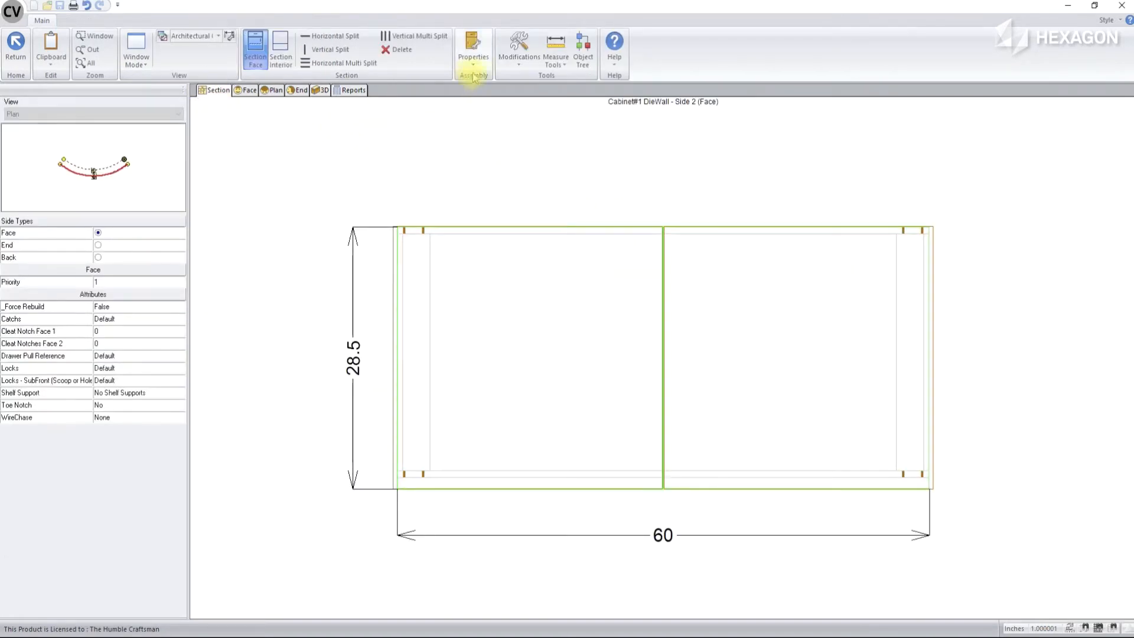
pyautogui.click(608, 284)
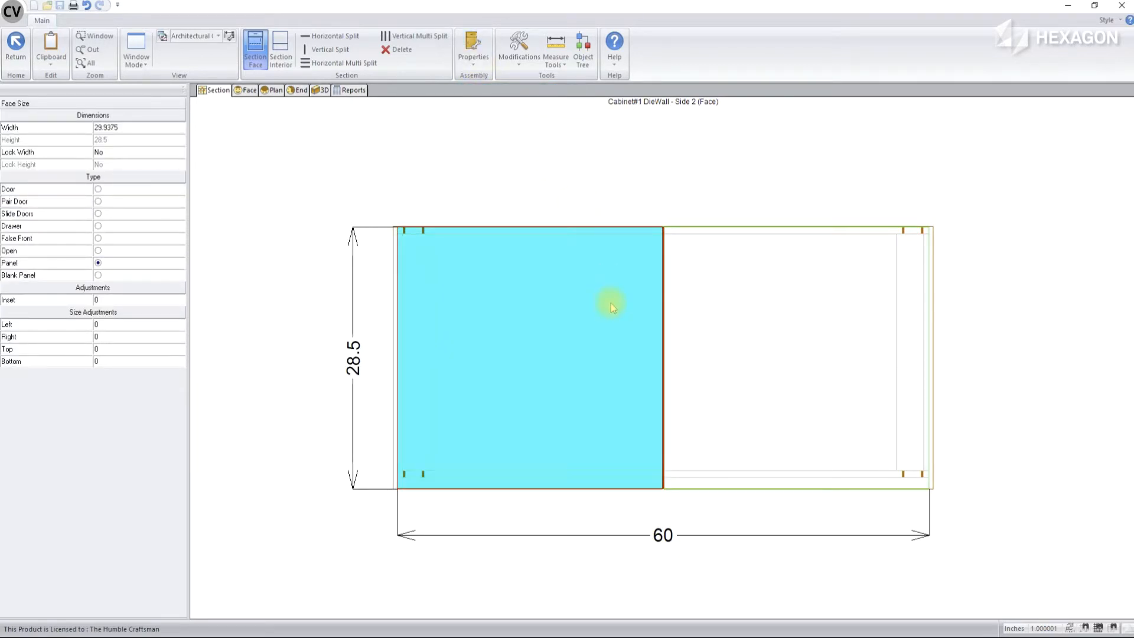
pyautogui.click(115, 336)
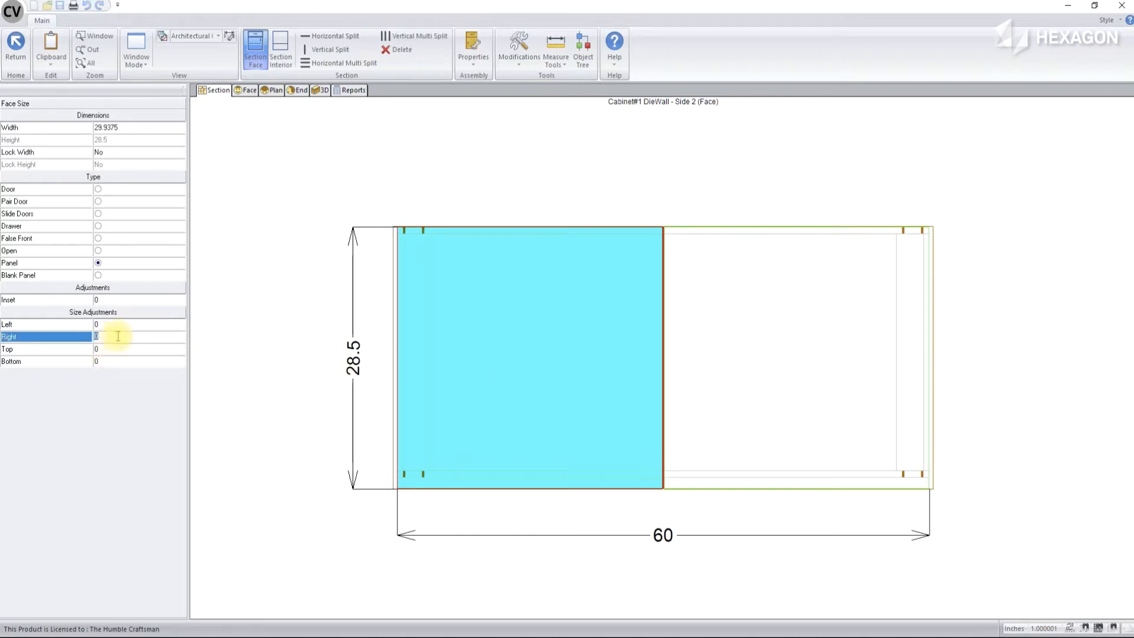
pyautogui.write('.0625')
pyautogui.press('Return')
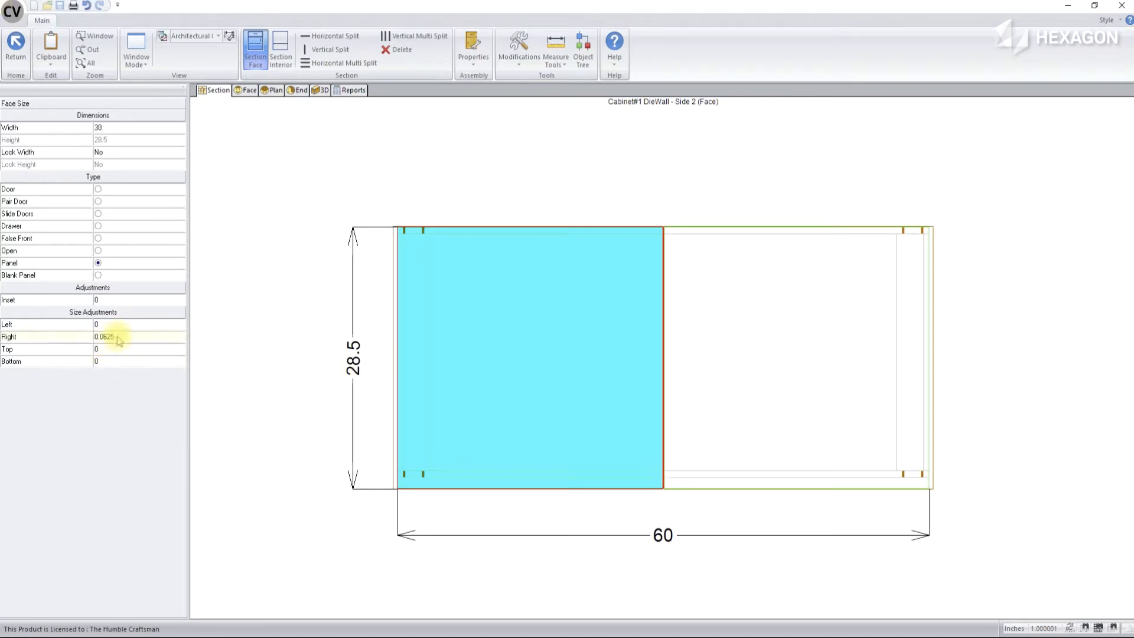
# Set the second panel's left size adjustment to 0.0625 and inspect the panel joint and the wall's inner side in 3D
pyautogui.click(740, 349)
pyautogui.click(98, 323)
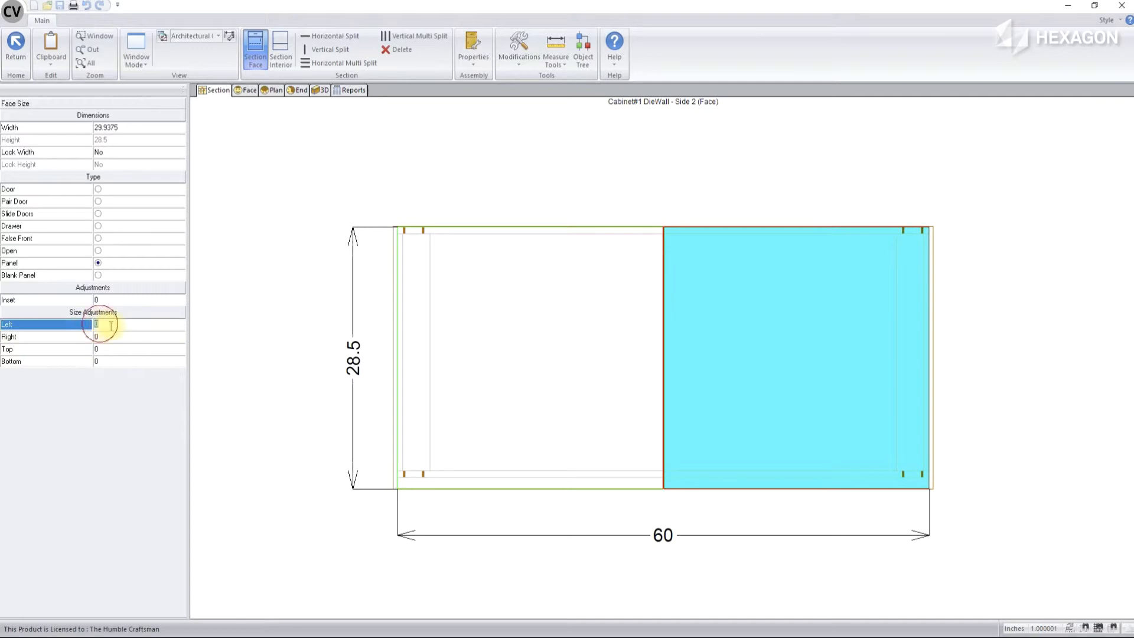
pyautogui.write('.0625')
pyautogui.press('Return')
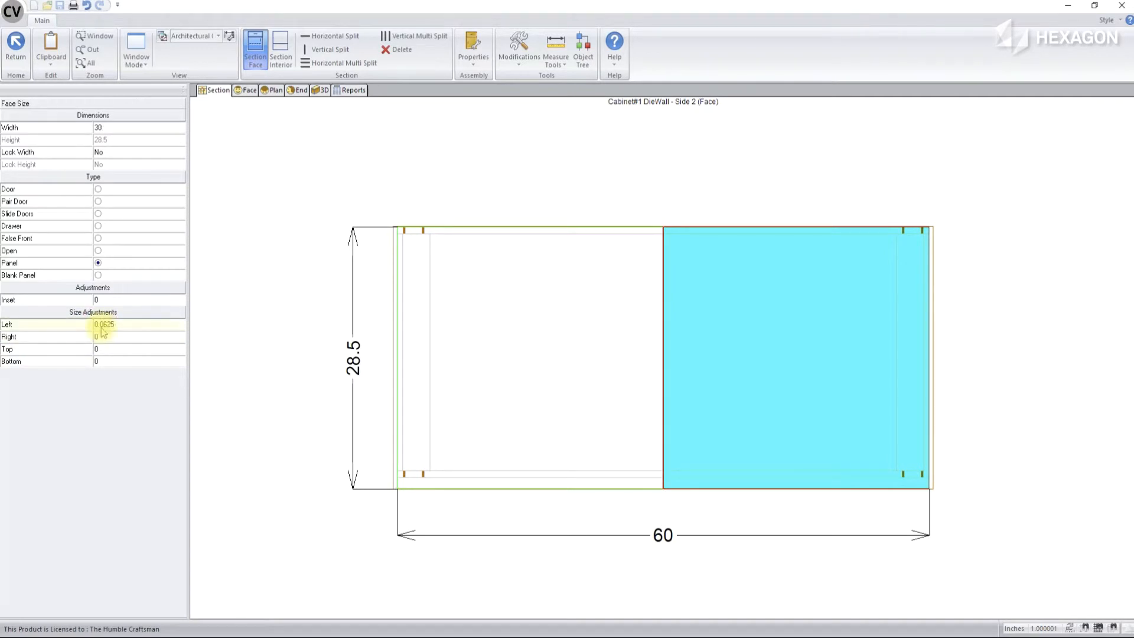
pyautogui.click(321, 90)
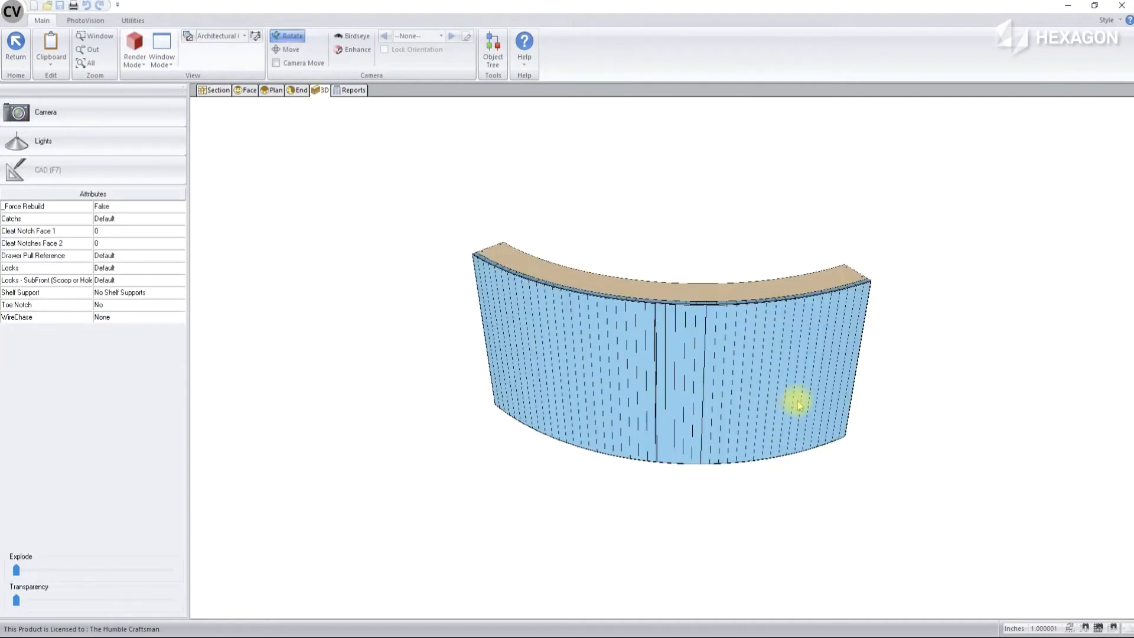
pyautogui.moveTo(795, 329); pyautogui.dragTo(569, 400)
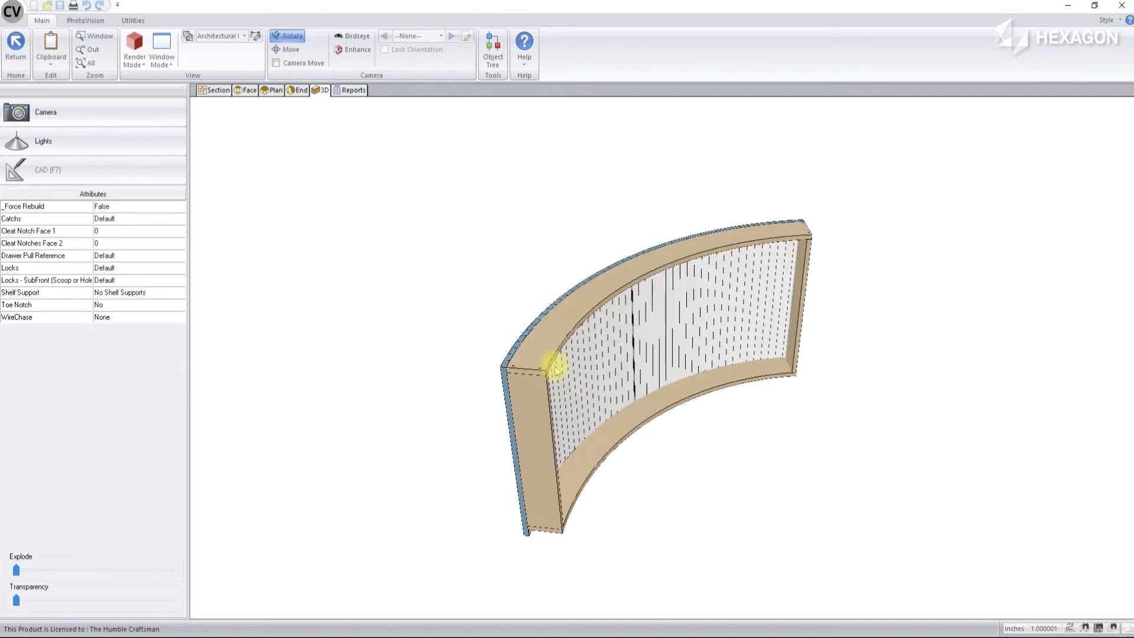
# Split the section interior of the die wall's inner curved side (Side 0) vertically into 7 equal openings separated by partitions
pyautogui.click(217, 90)
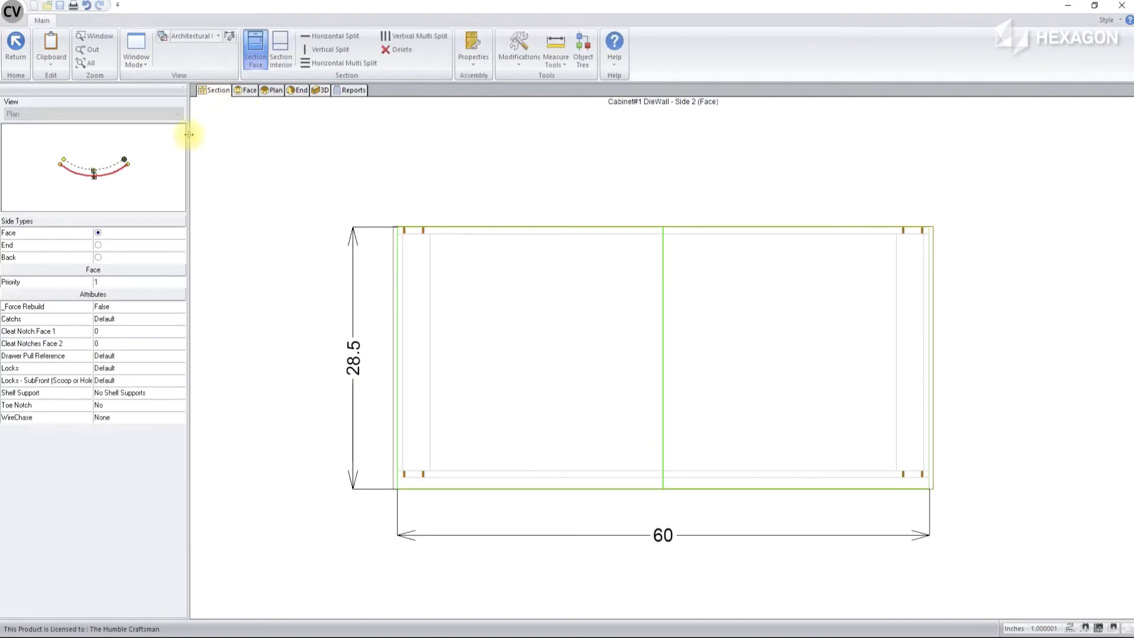
pyautogui.click(108, 168)
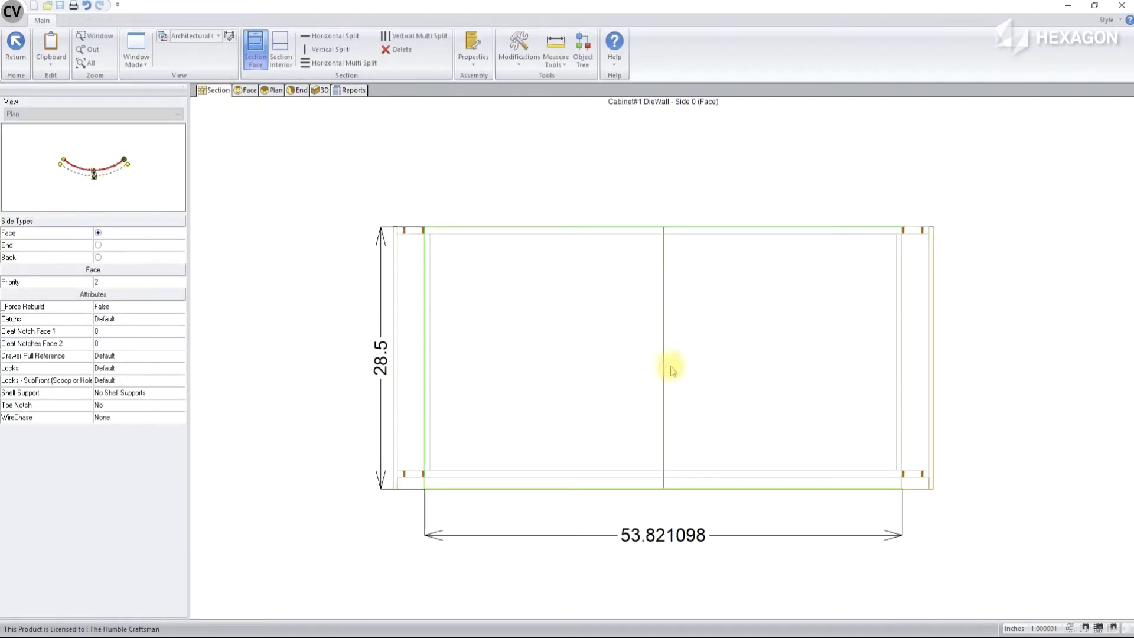
pyautogui.click(281, 50)
pyautogui.click(552, 354)
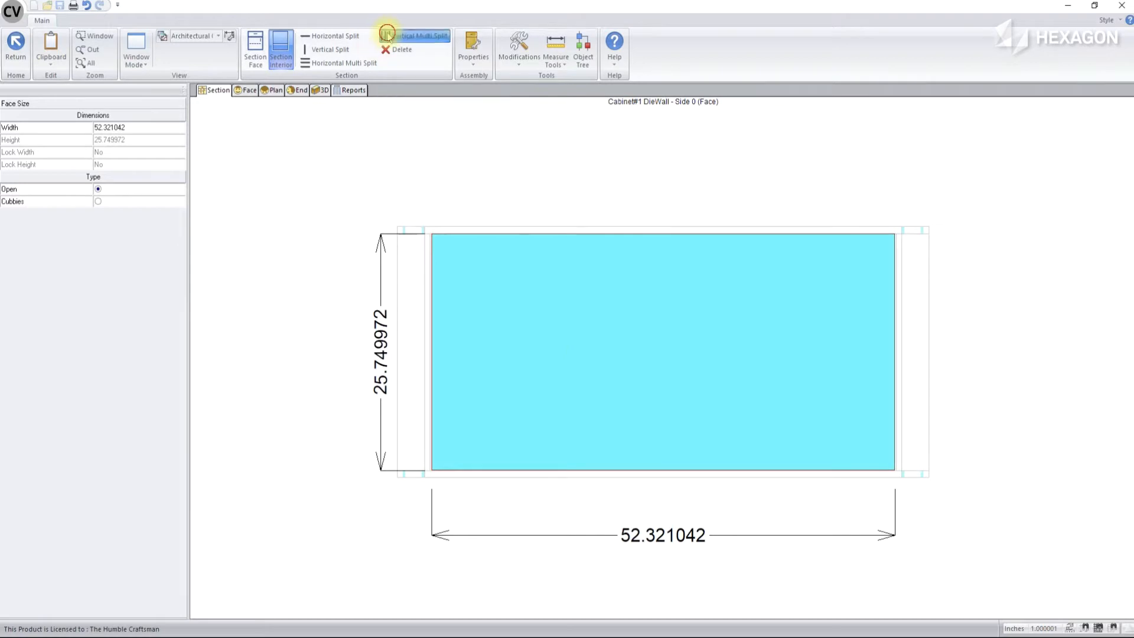
pyautogui.click(414, 36)
pyautogui.click(529, 298)
pyautogui.click(529, 299)
pyautogui.click(529, 299)
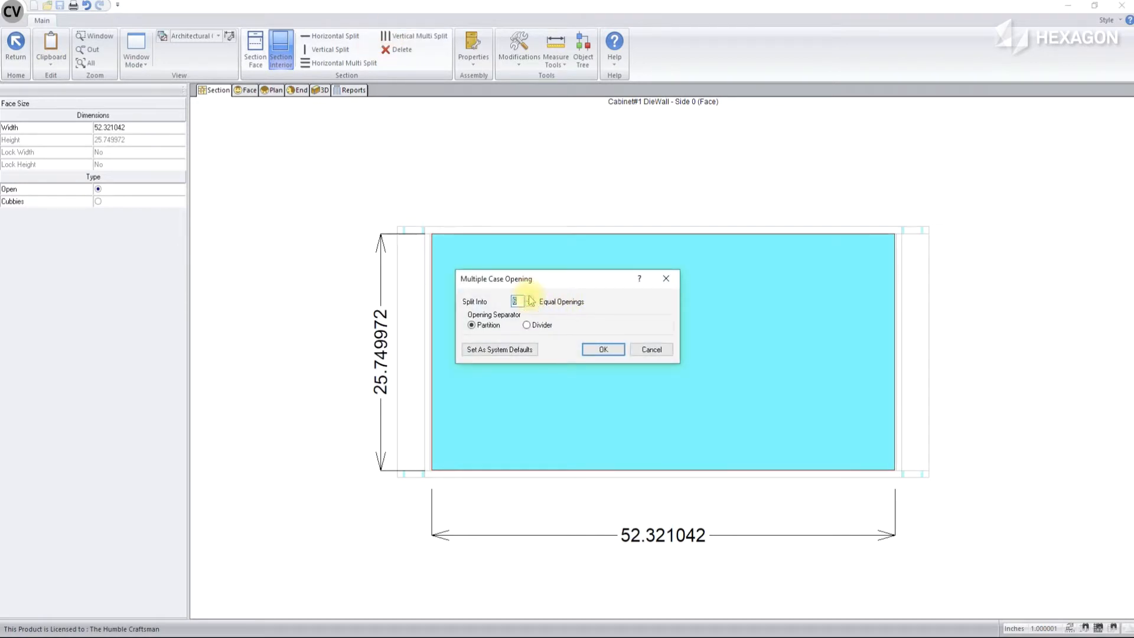
pyautogui.click(603, 349)
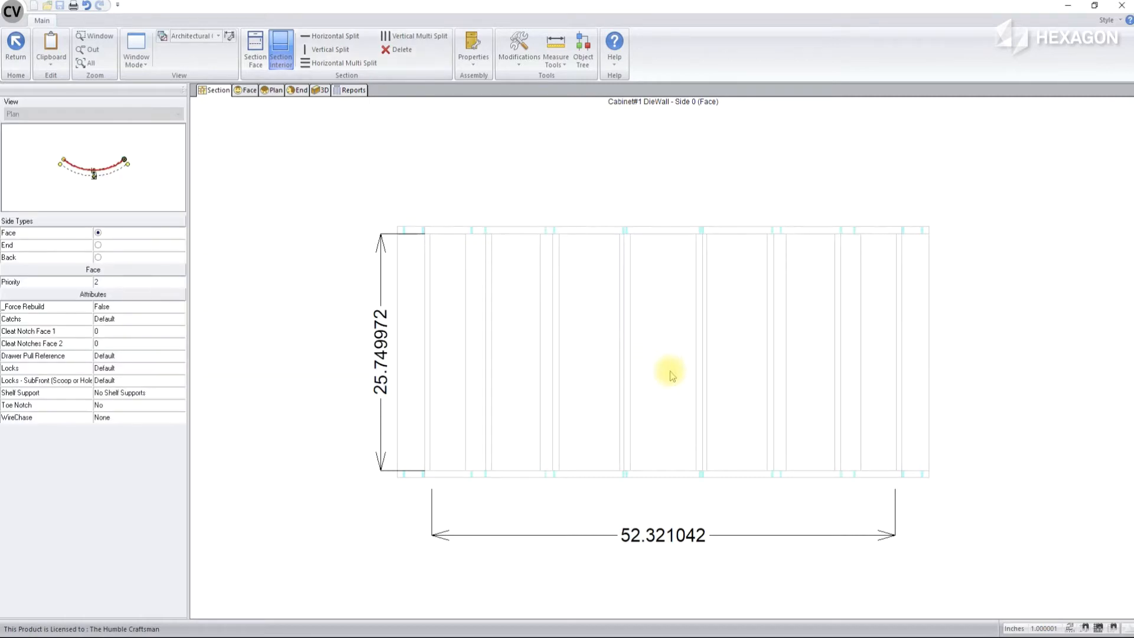
# With the die wall shown in 3D from its partitioned side, set the WireChase attribute to Two Routes
pyautogui.click(321, 90)
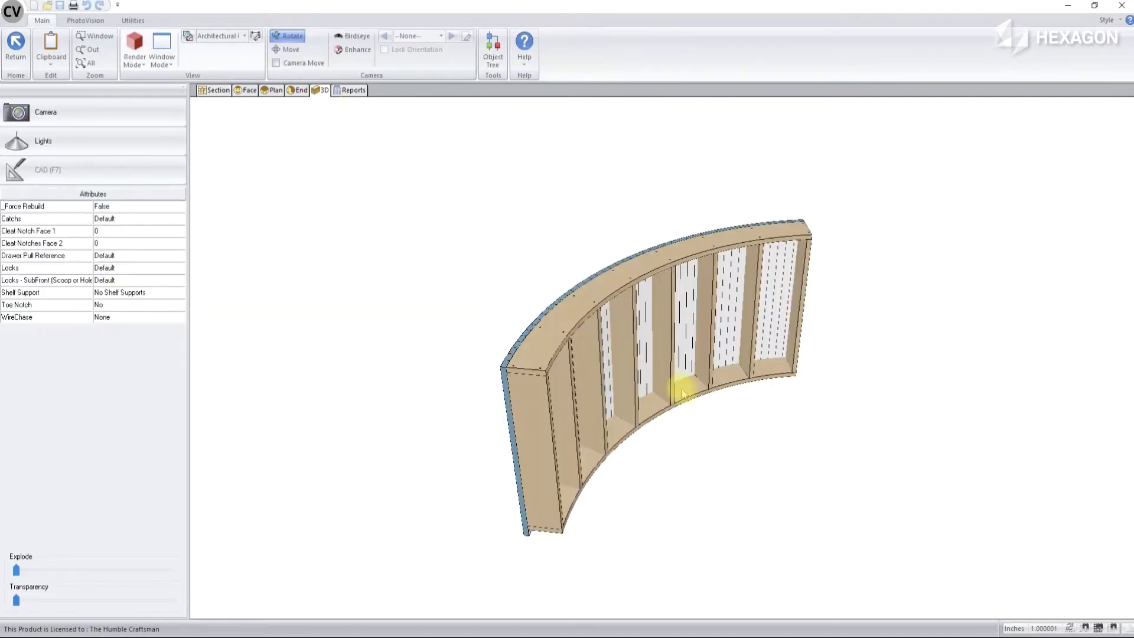
pyautogui.moveTo(689, 434)
pyautogui.mouseDown()
pyautogui.moveTo(667, 374)
pyautogui.moveTo(716, 333)
pyautogui.mouseUp()
pyautogui.scroll(2, 732, 421)
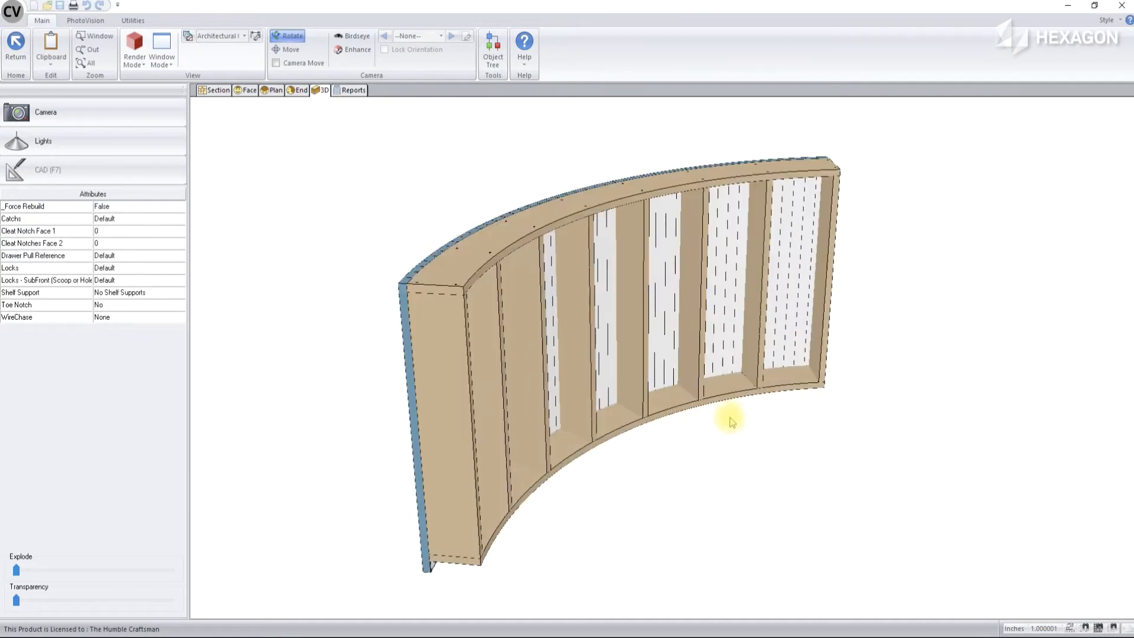
pyautogui.click(172, 319)
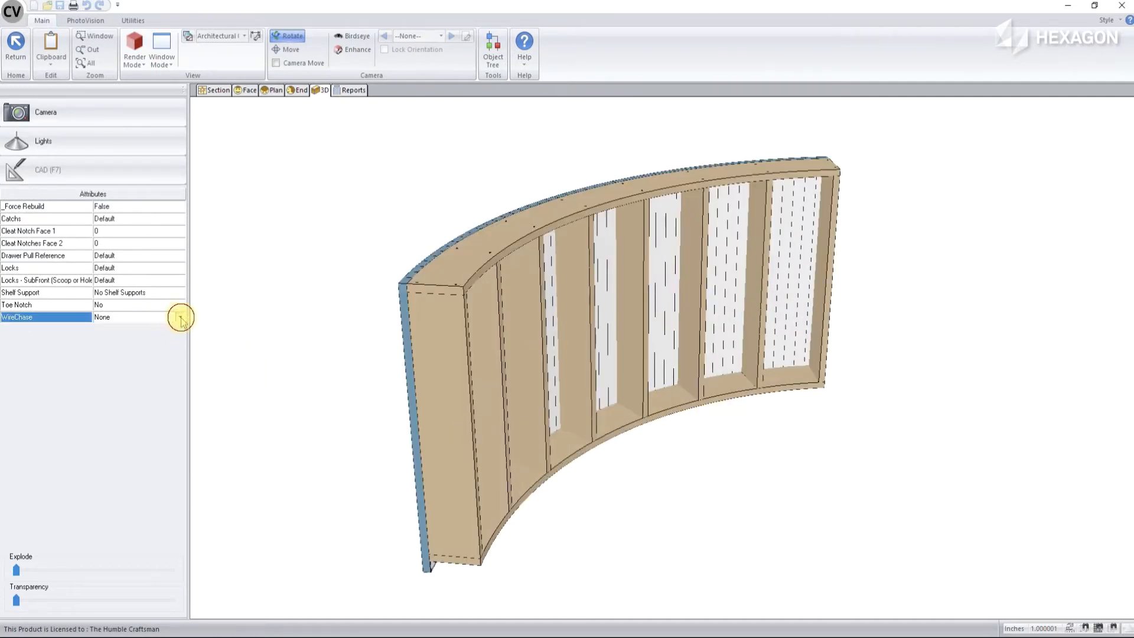
pyautogui.click(180, 318)
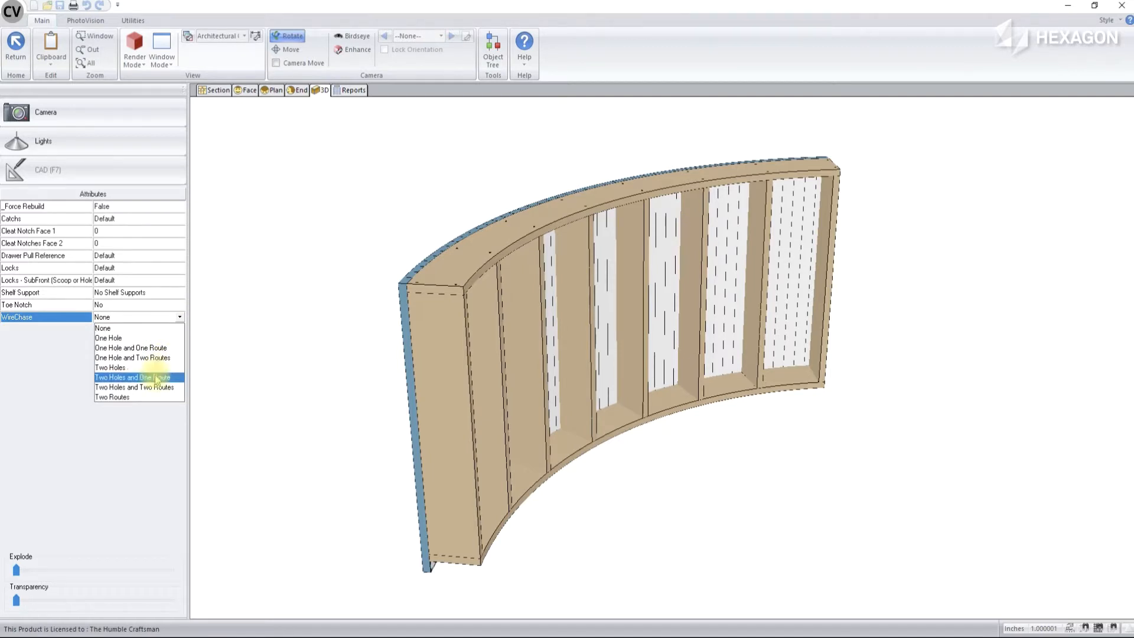
pyautogui.click(145, 397)
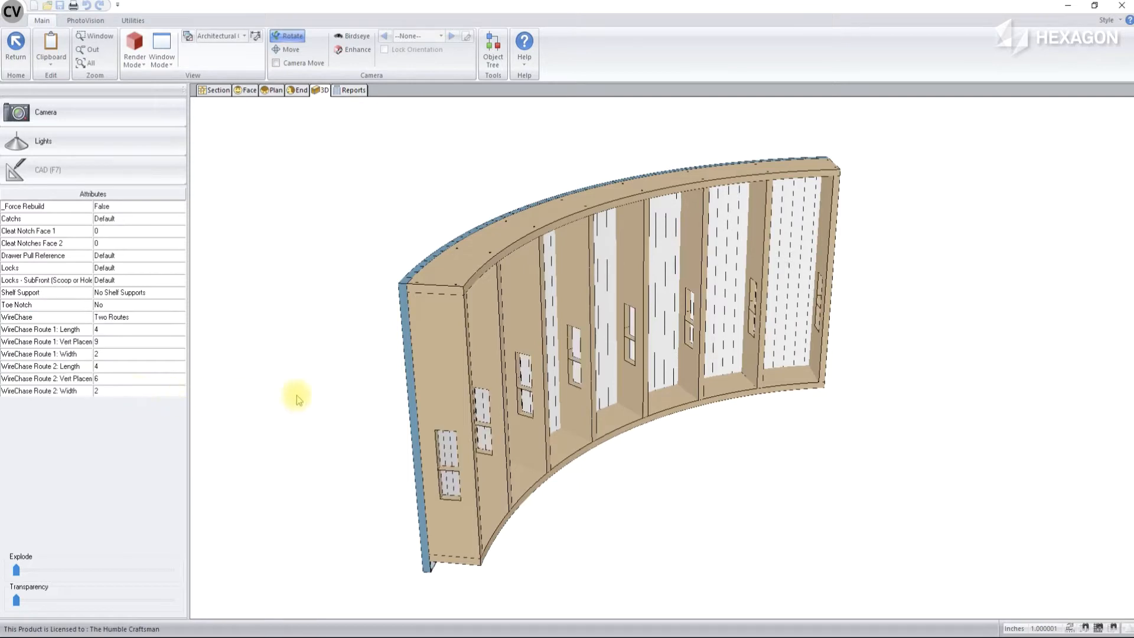
# Set the vertical placement of WireChase Route 1 to 15
pyautogui.click(125, 342)
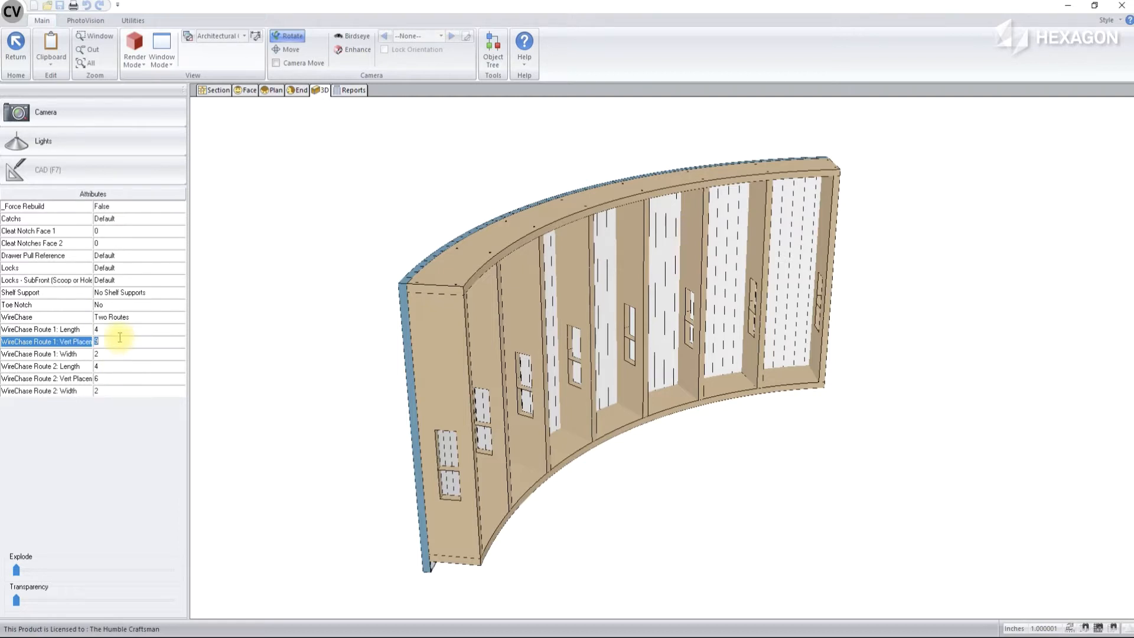
pyautogui.write('15')
pyautogui.press('Return')
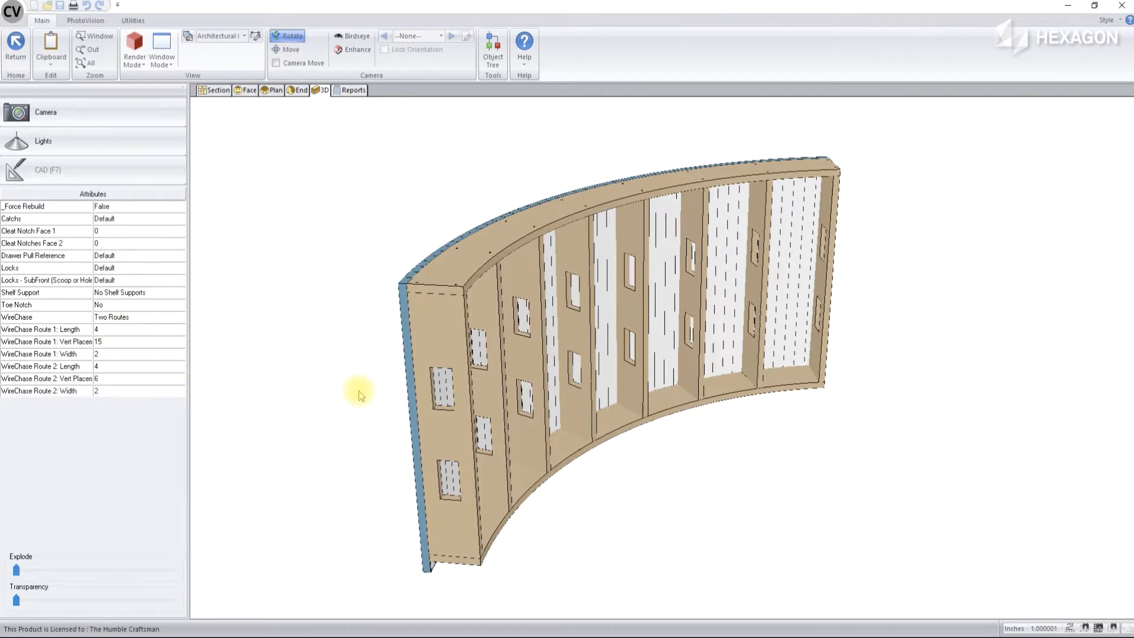
# Resize WireChase Route 2 to a length of 5 and a width of 1.5
pyautogui.click(122, 366)
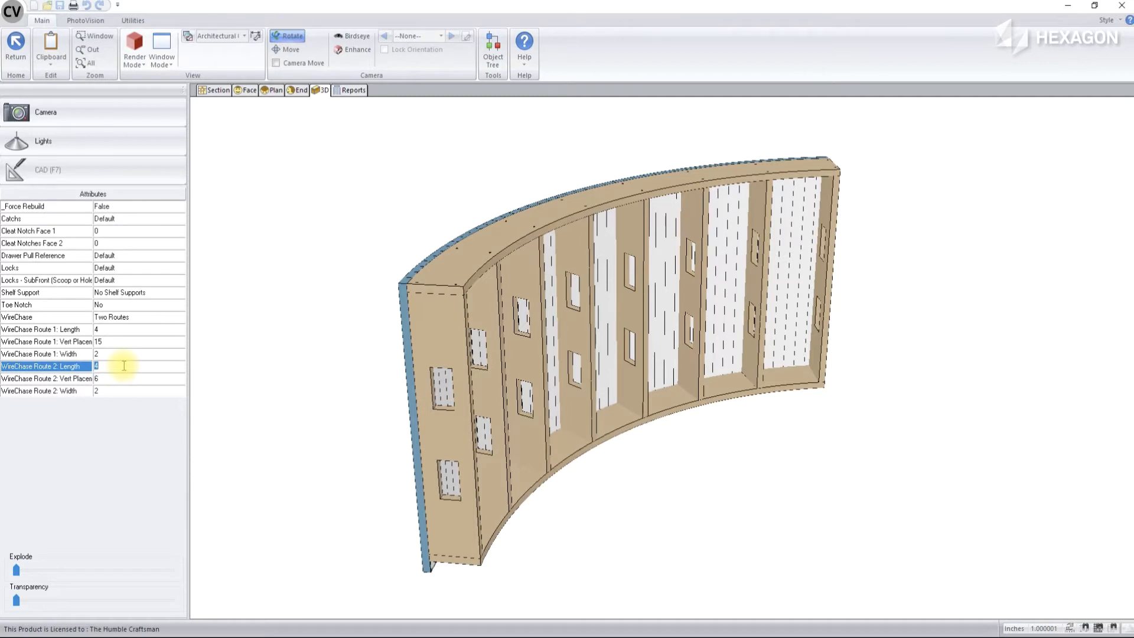
pyautogui.write('5')
pyautogui.press('Return')
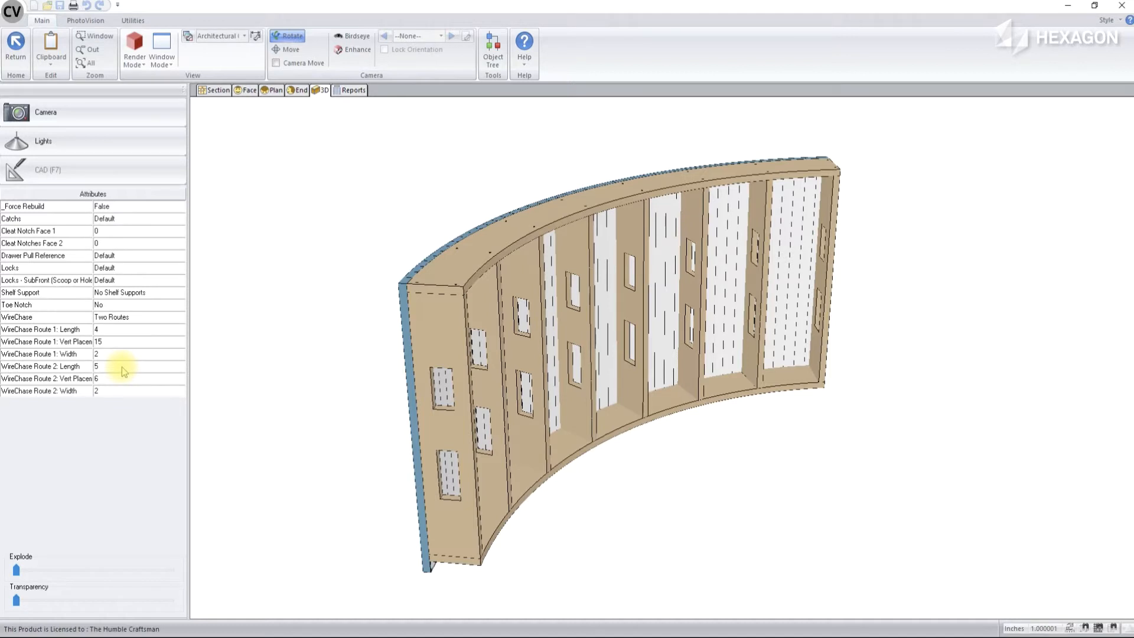
pyautogui.click(112, 390)
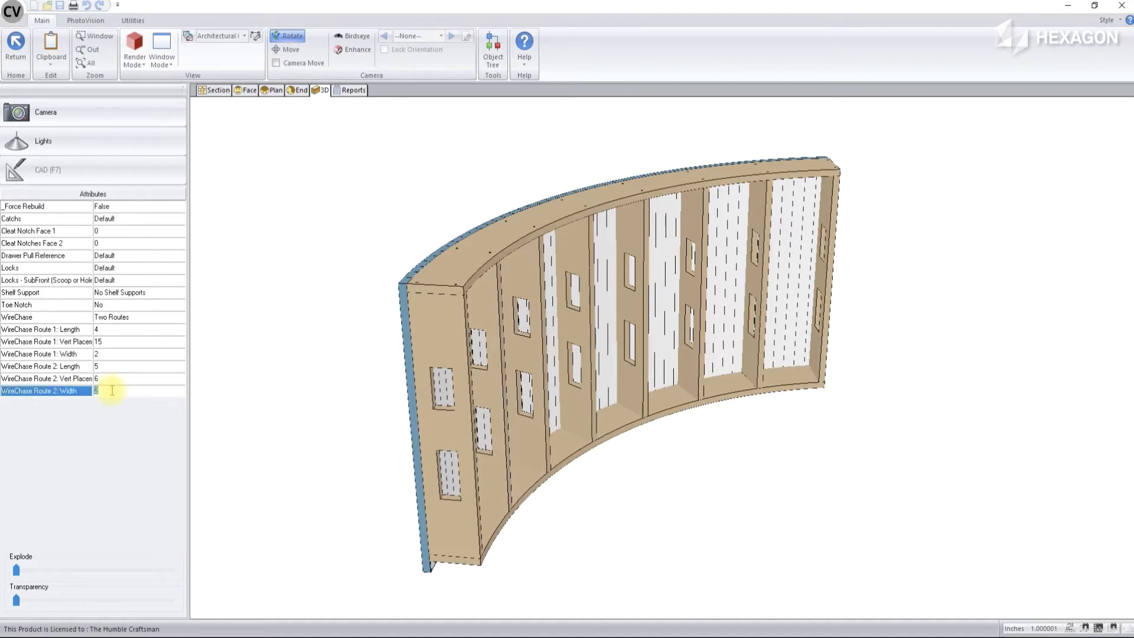
pyautogui.write('1.5')
pyautogui.press('Return')
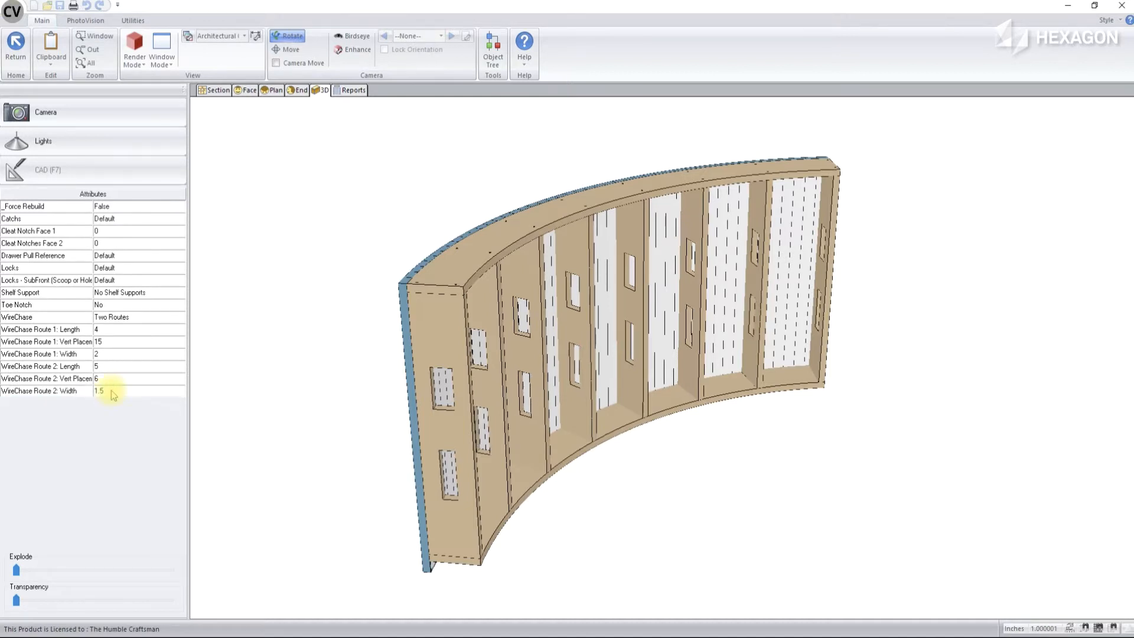
# Add three cleat notches to Face 1 of the die wall's partitions
pyautogui.moveTo(329, 482); pyautogui.dragTo(299, 456)
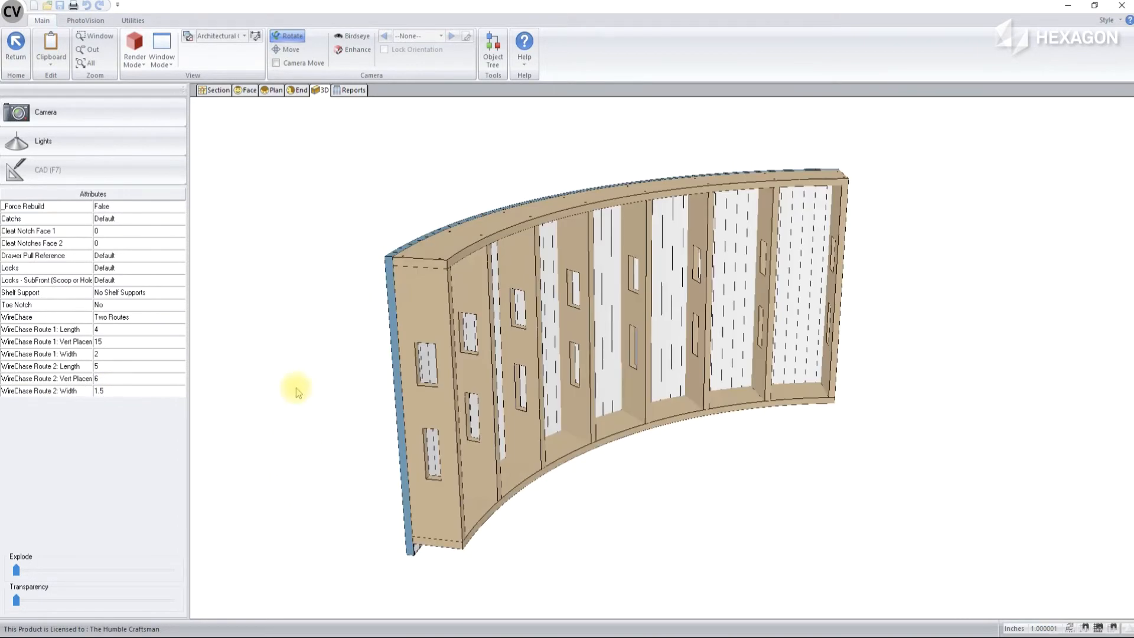
pyautogui.click(180, 231)
pyautogui.click(107, 263)
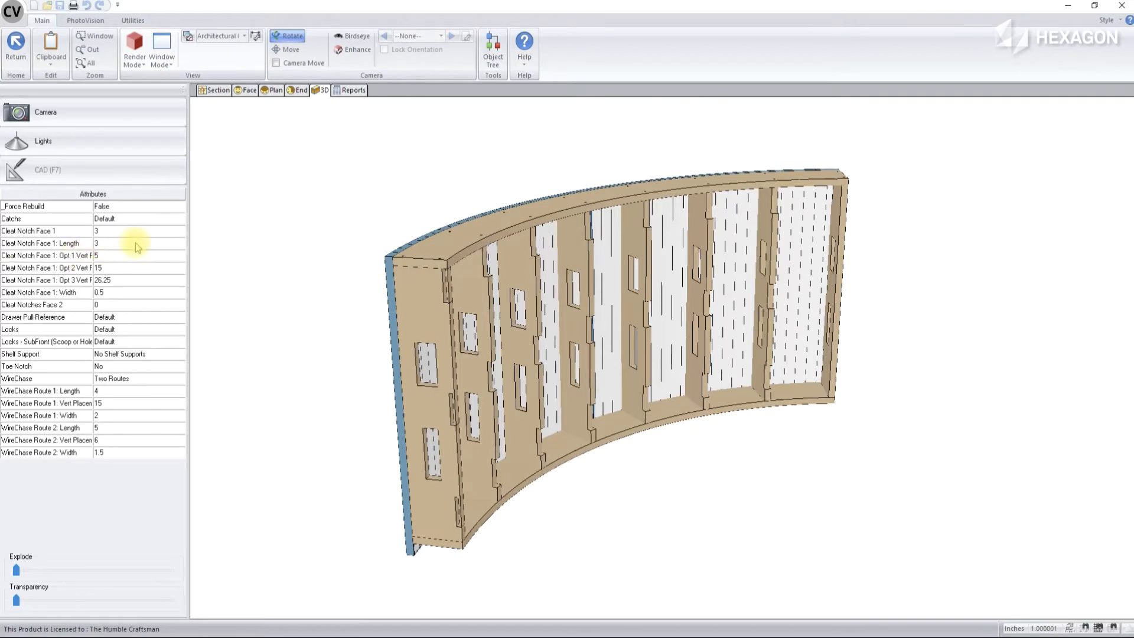
# Add two cleat notches to Face 2 and set the second notch's vertical placement to 26.5
pyautogui.click(118, 305)
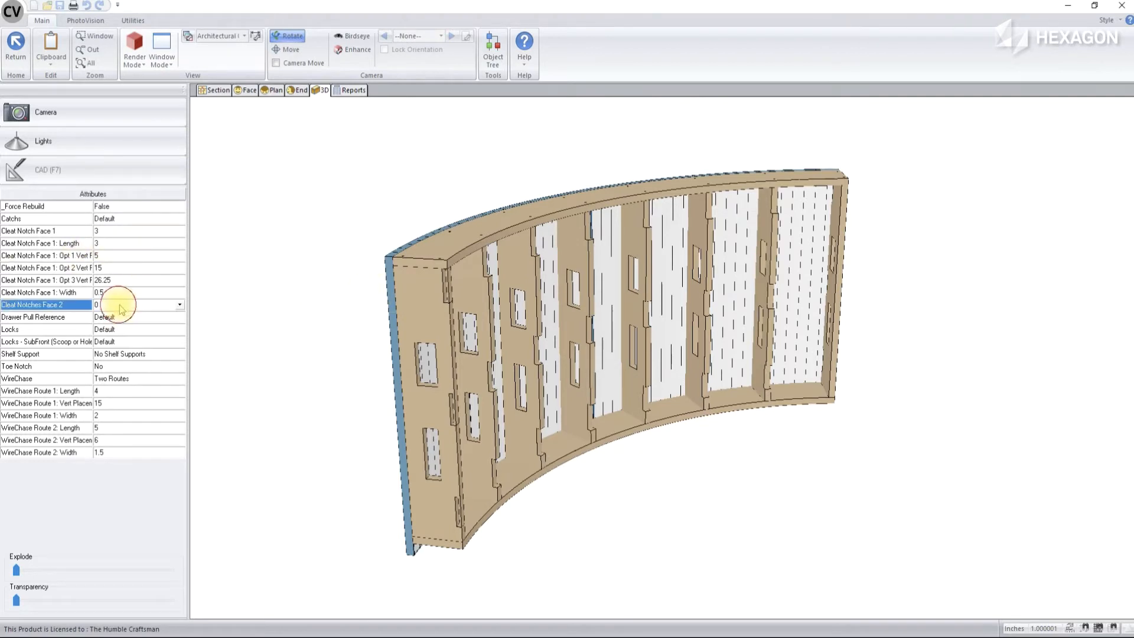
pyautogui.click(180, 305)
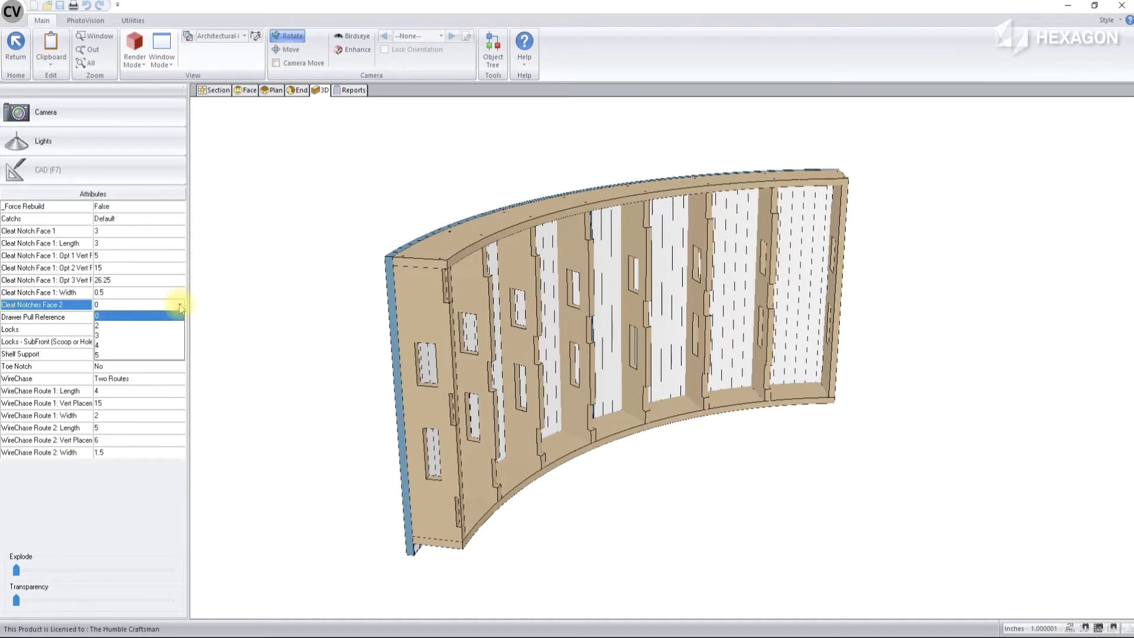
pyautogui.click(132, 326)
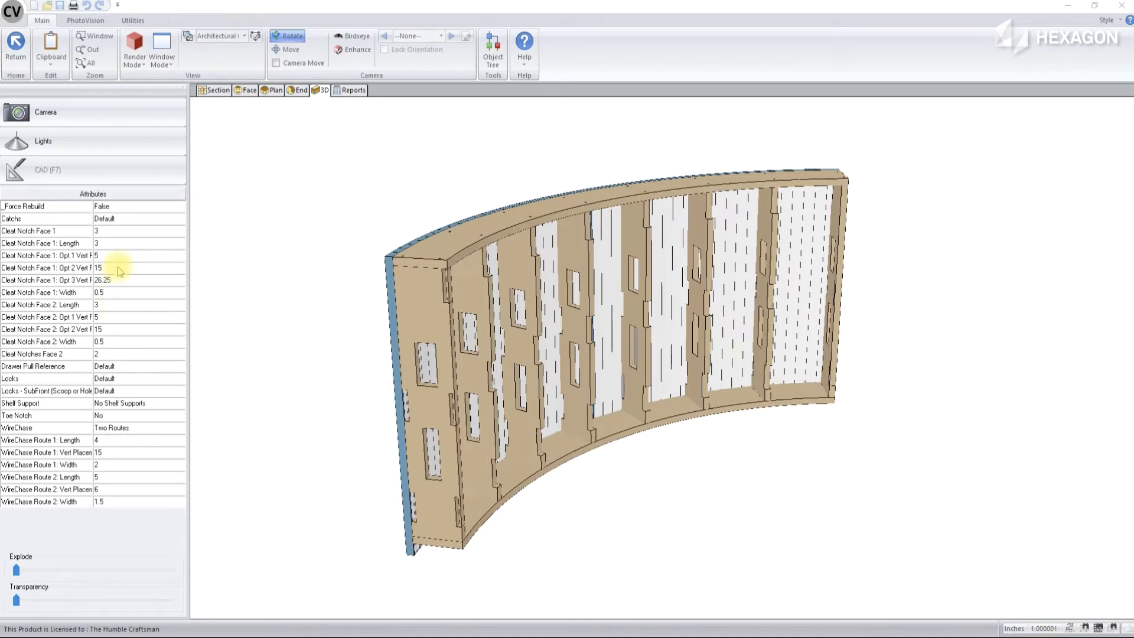
pyautogui.click(108, 329)
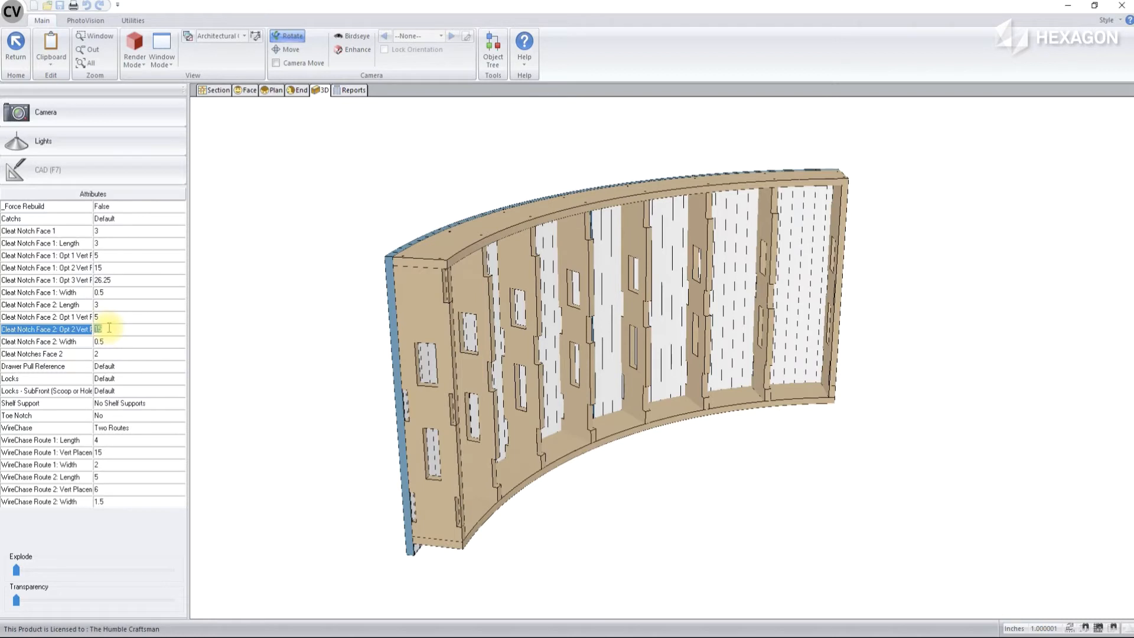
pyautogui.write('26.5')
pyautogui.press('Return')
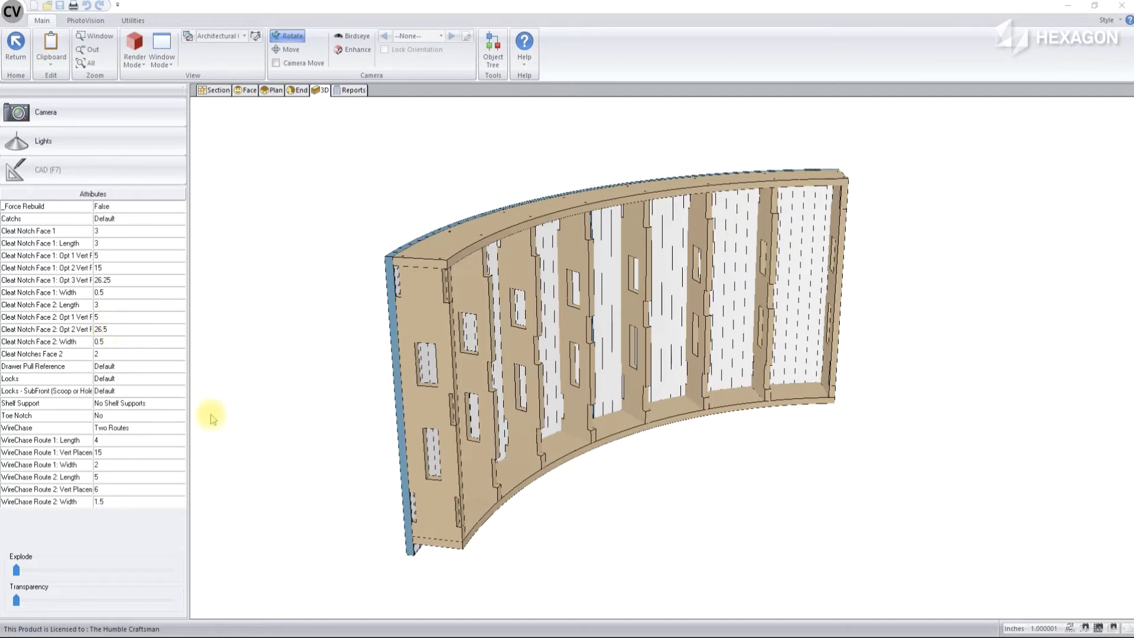
# Set the die wall's Toe Notch attribute to Face One
pyautogui.click(115, 417)
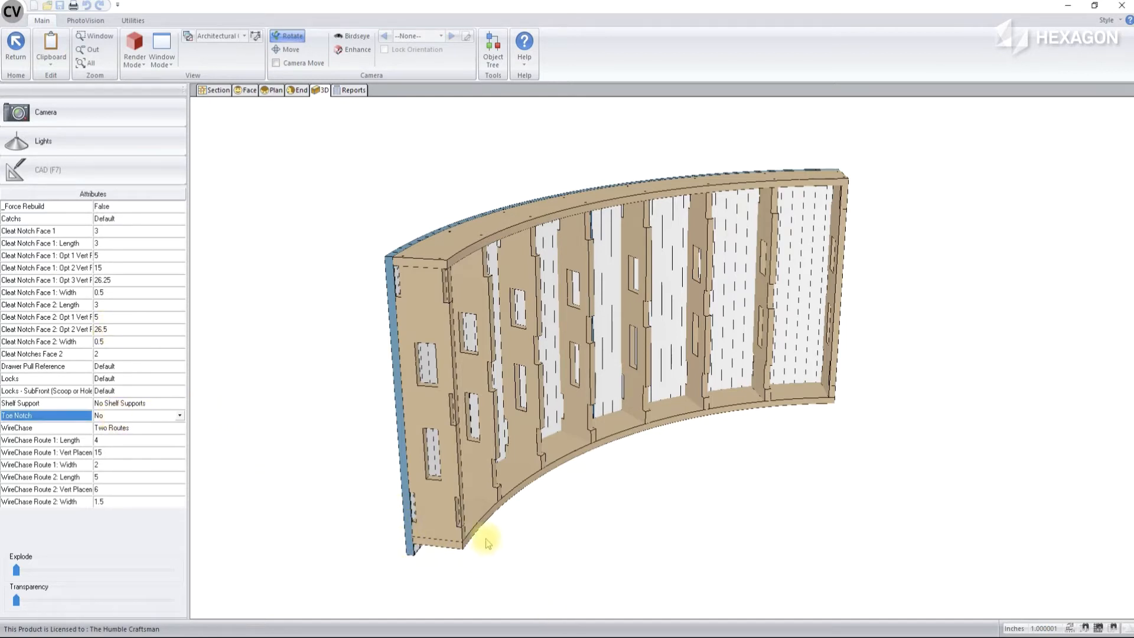
pyautogui.click(179, 416)
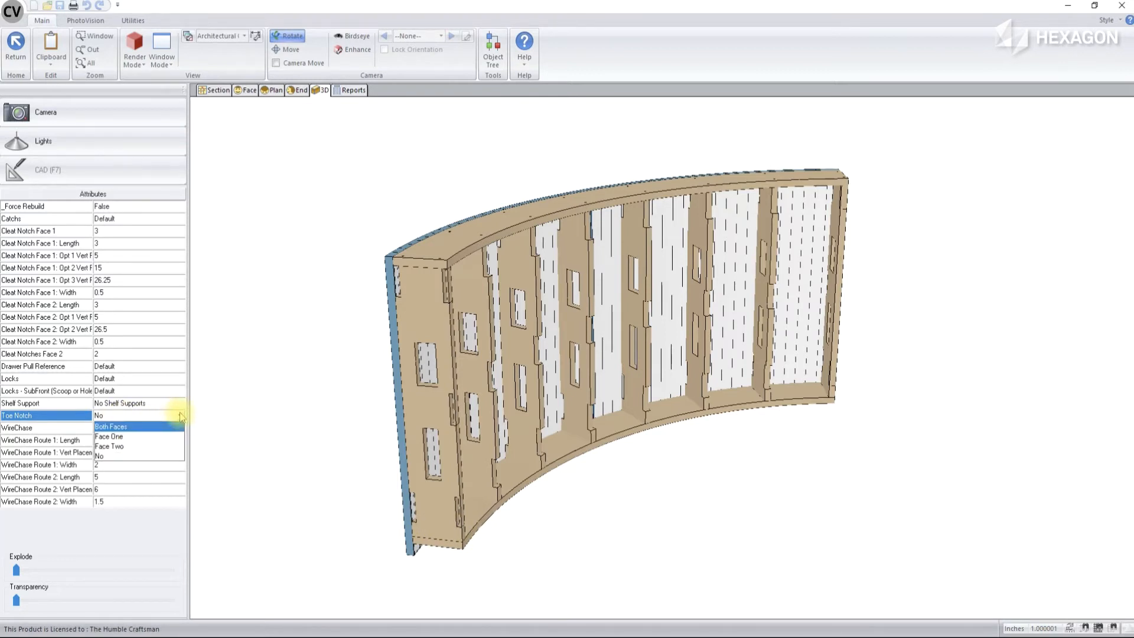
pyautogui.click(140, 437)
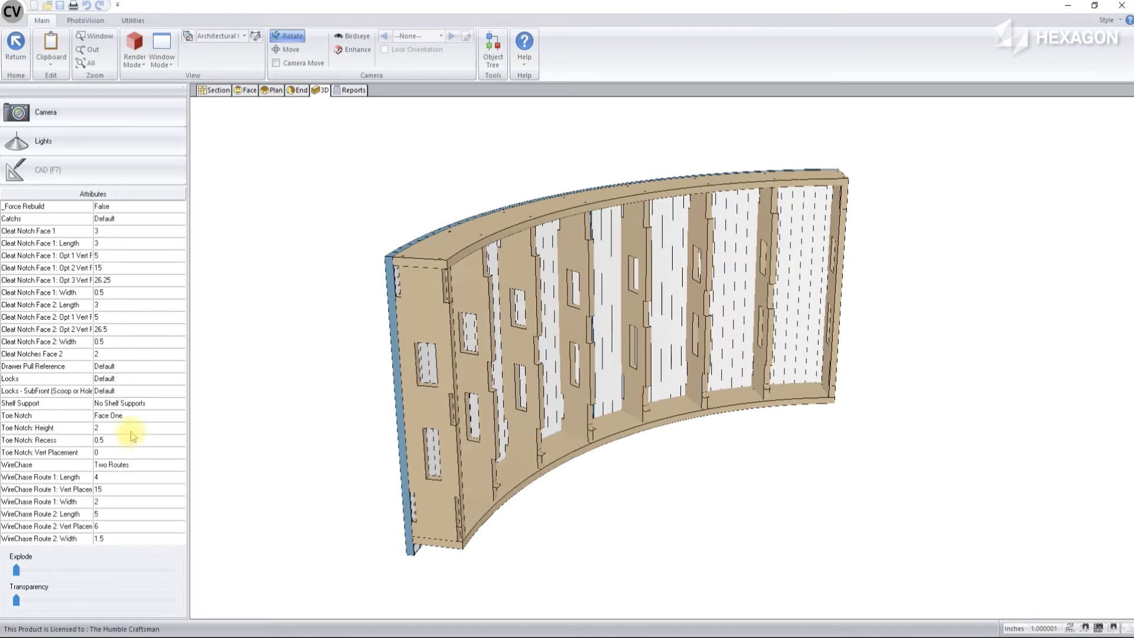
pyautogui.click(180, 417)
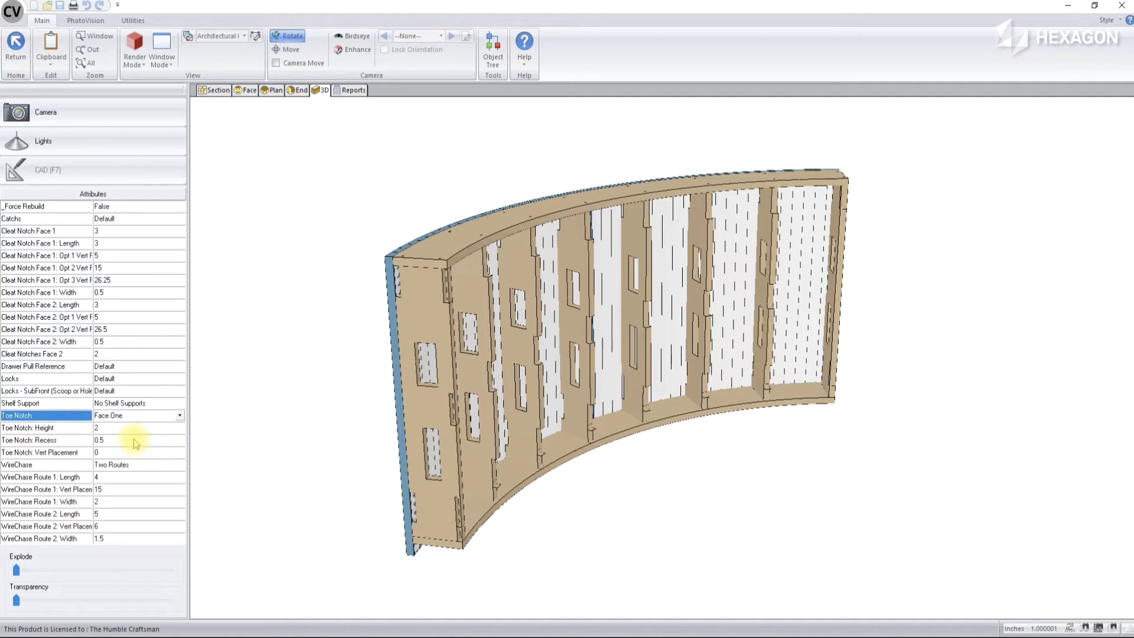
# Set the die wall's Toe Notch recess to 2
pyautogui.click(136, 441)
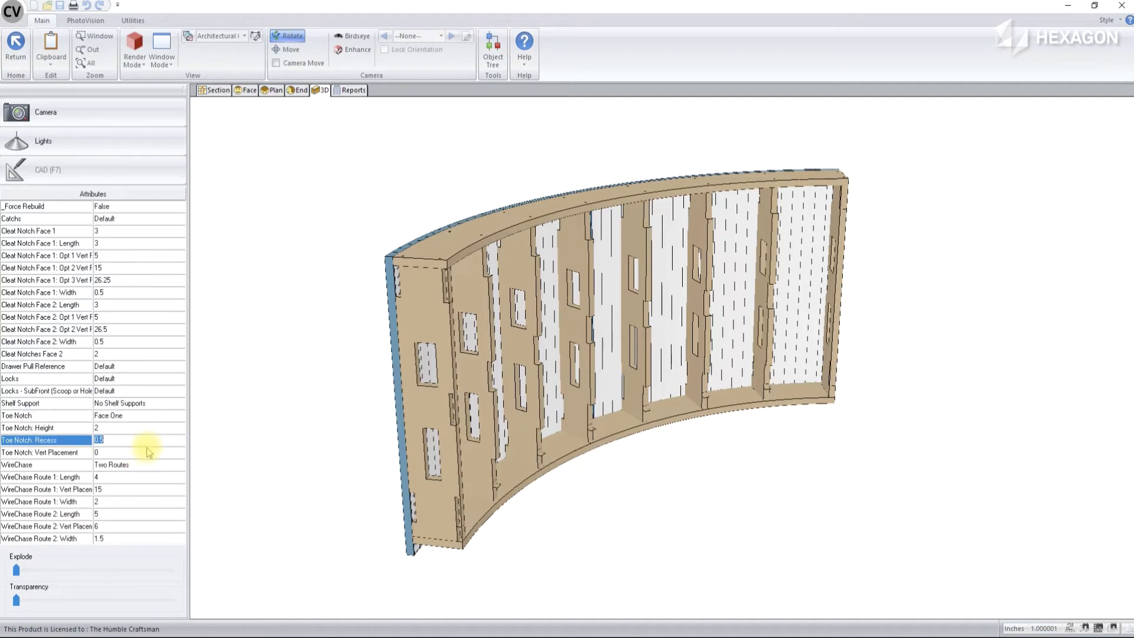
pyautogui.write('2')
pyautogui.press('Return')
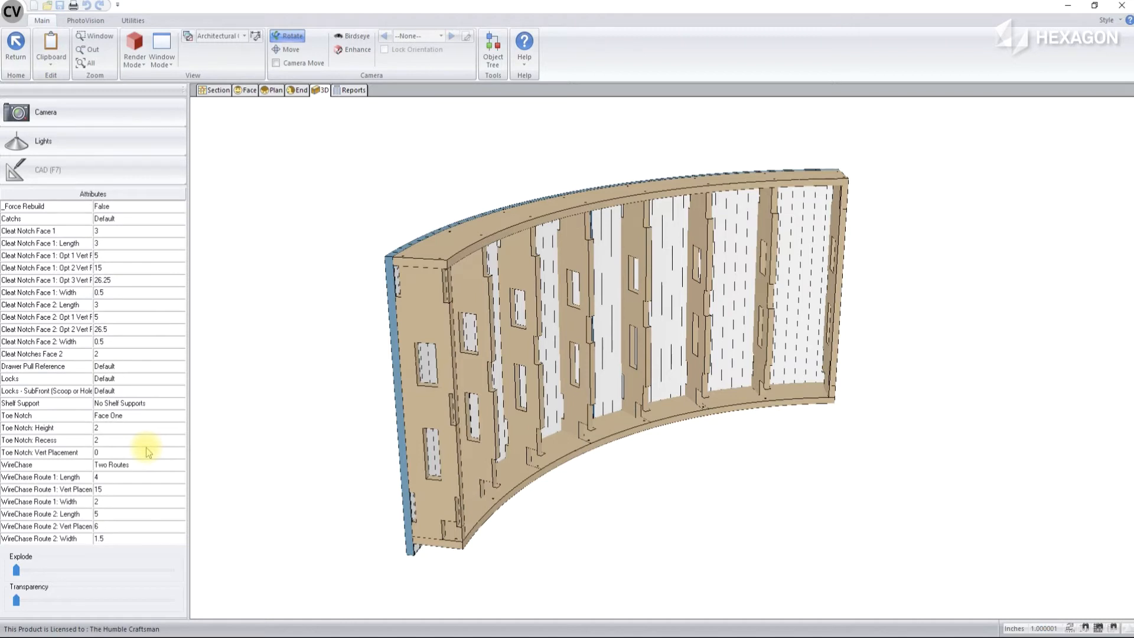
# Turn off the die wall's toe notch by setting its Toe Notch attribute to No
pyautogui.click(170, 417)
pyautogui.click(171, 417)
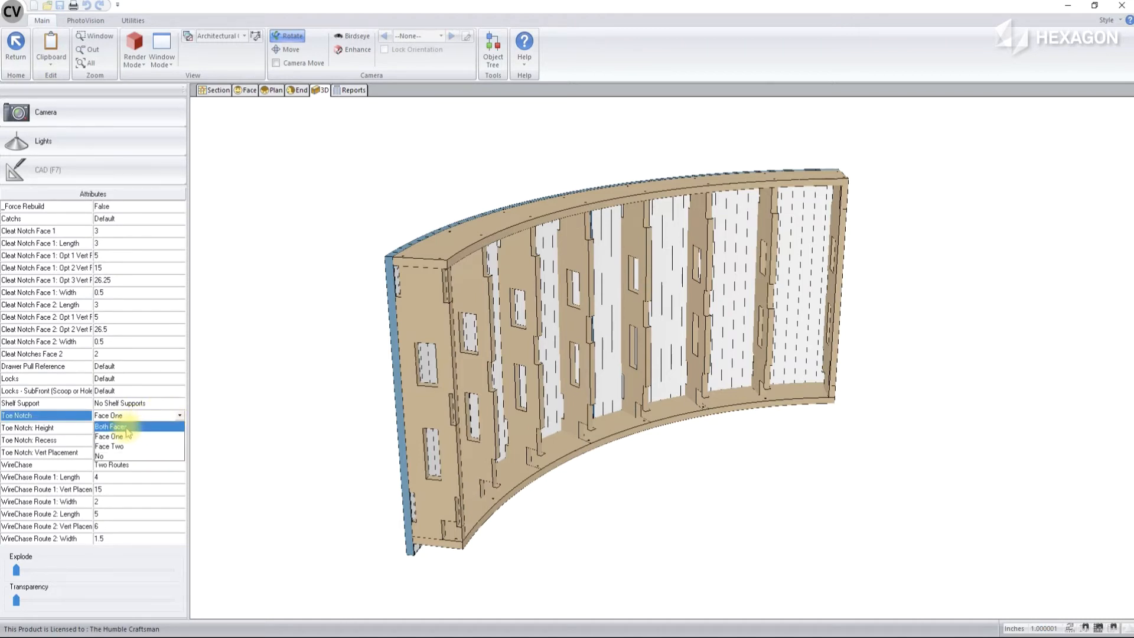
pyautogui.click(109, 456)
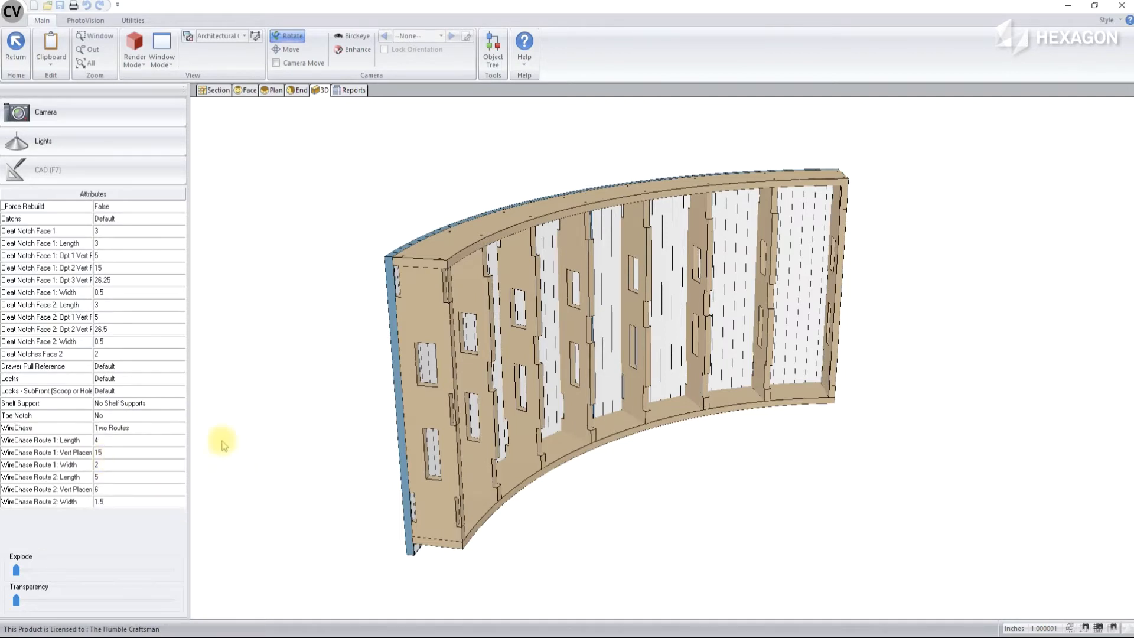
pyautogui.moveTo(183, 416); pyautogui.dragTo(337, 417)
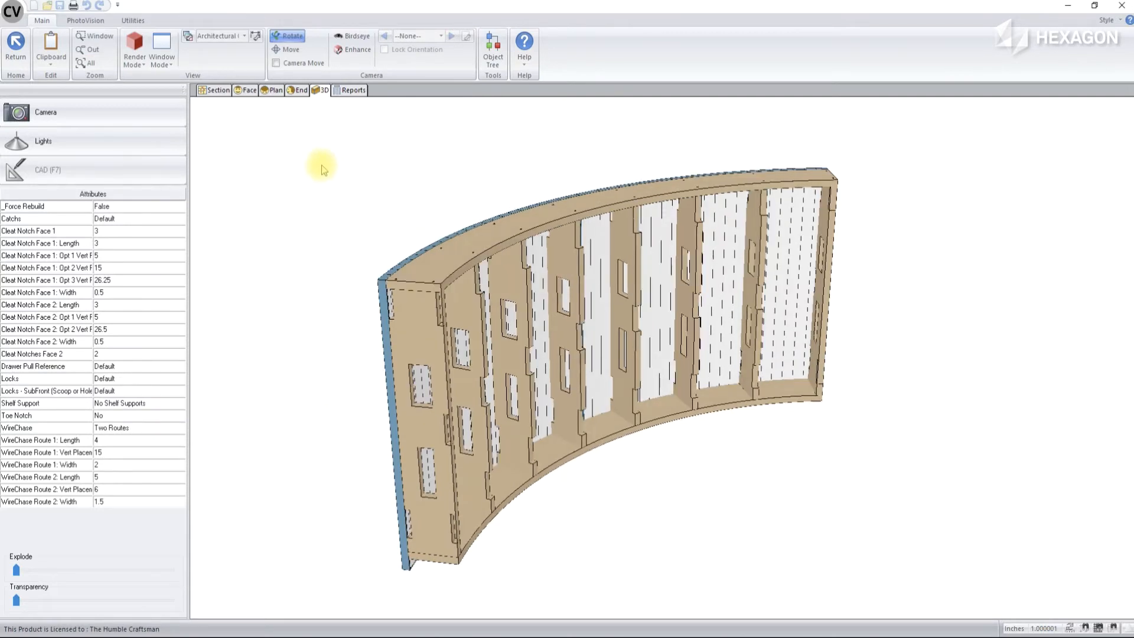
# Split the Side 0 face section of the die wall horizontally into three equal open openings
pyautogui.click(246, 90)
pyautogui.click(514, 343)
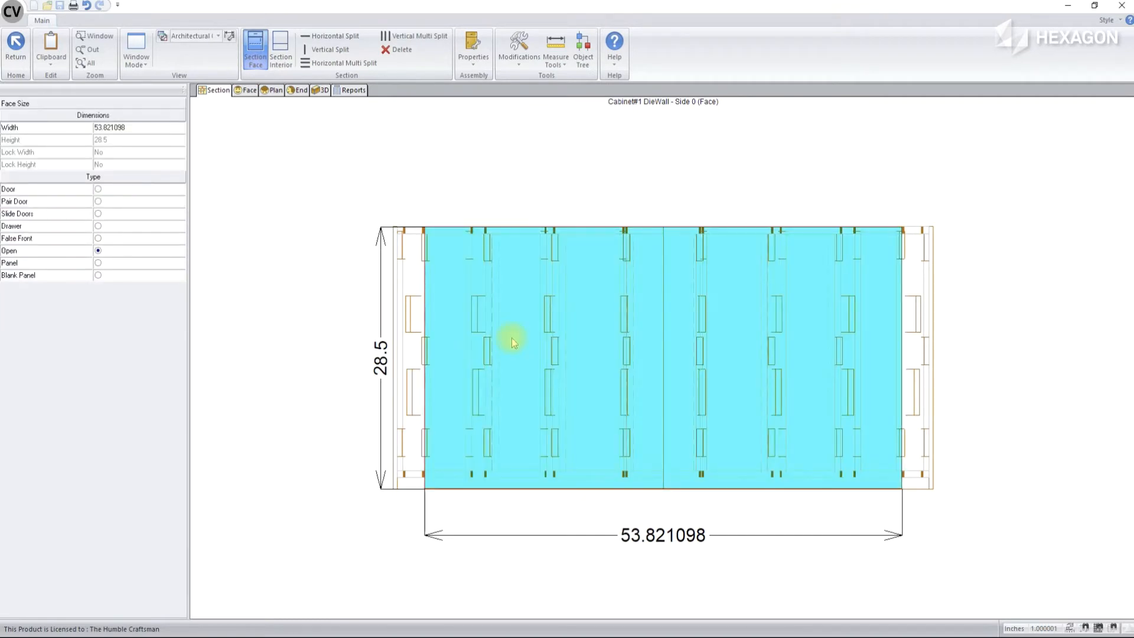
pyautogui.click(330, 62)
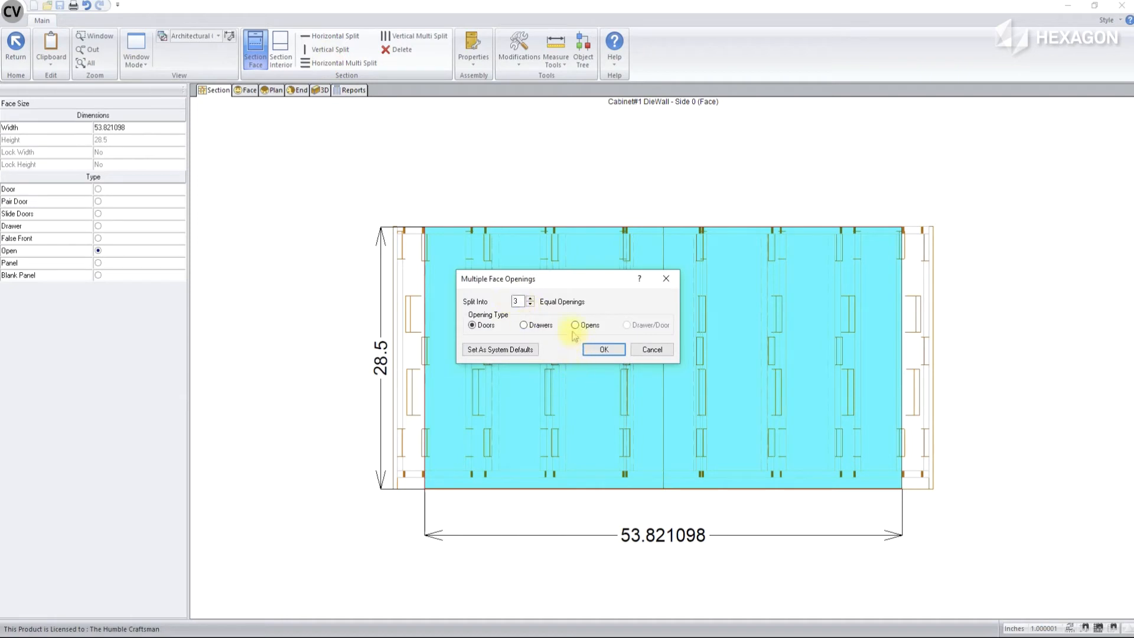
pyautogui.click(573, 326)
pyautogui.click(603, 349)
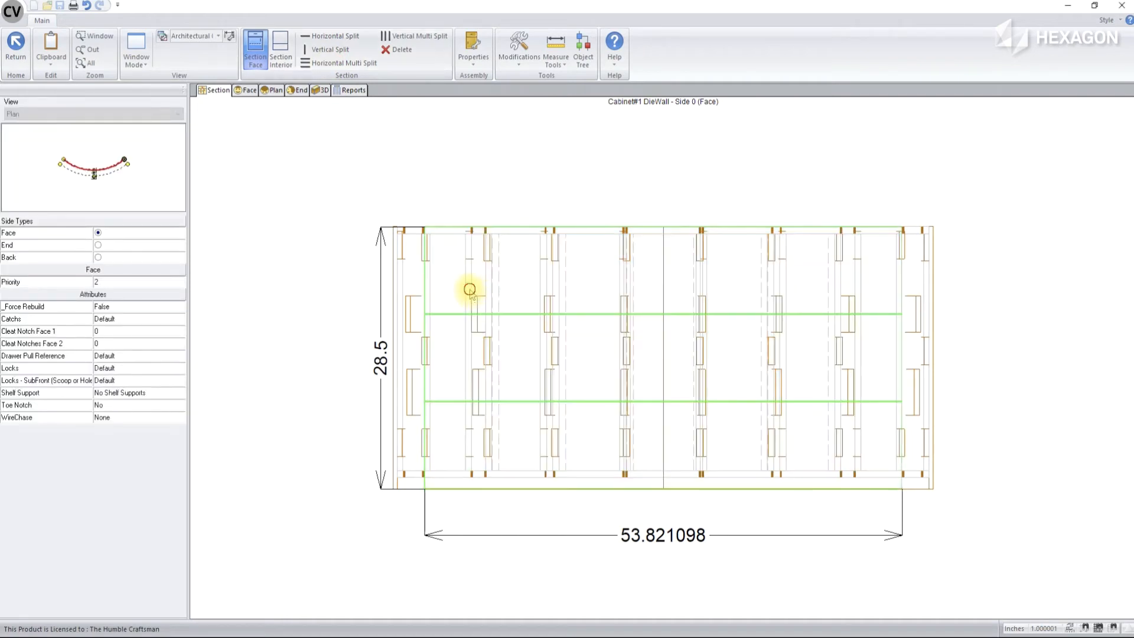
# Change the three horizontal face openings from Open to Panel
pyautogui.click(472, 295)
pyautogui.click(426, 337)
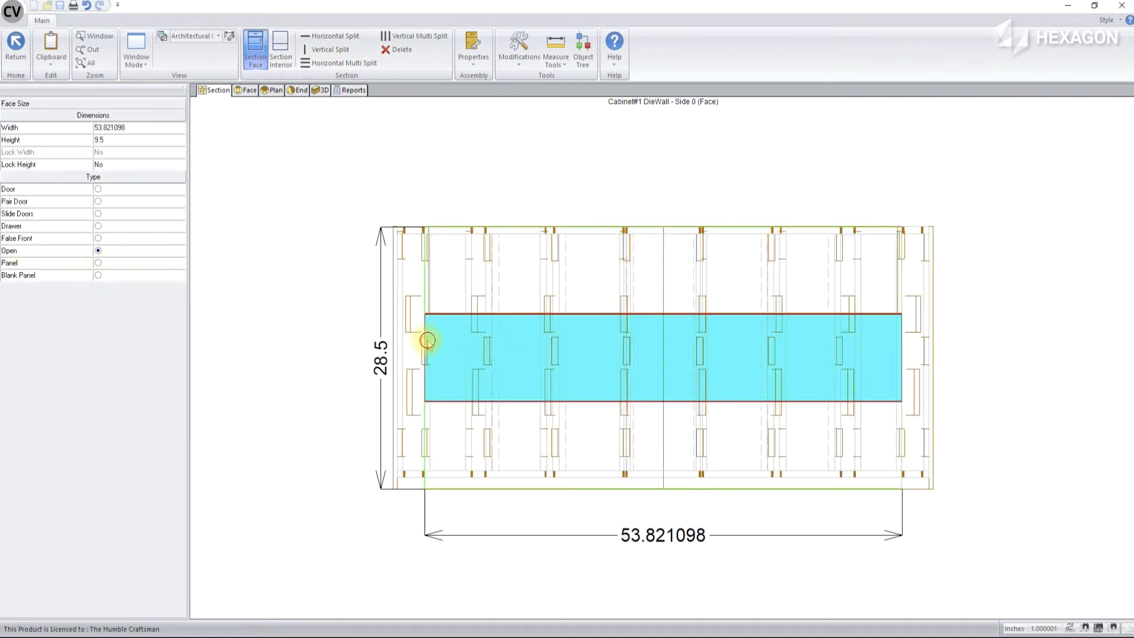
pyautogui.click(465, 443)
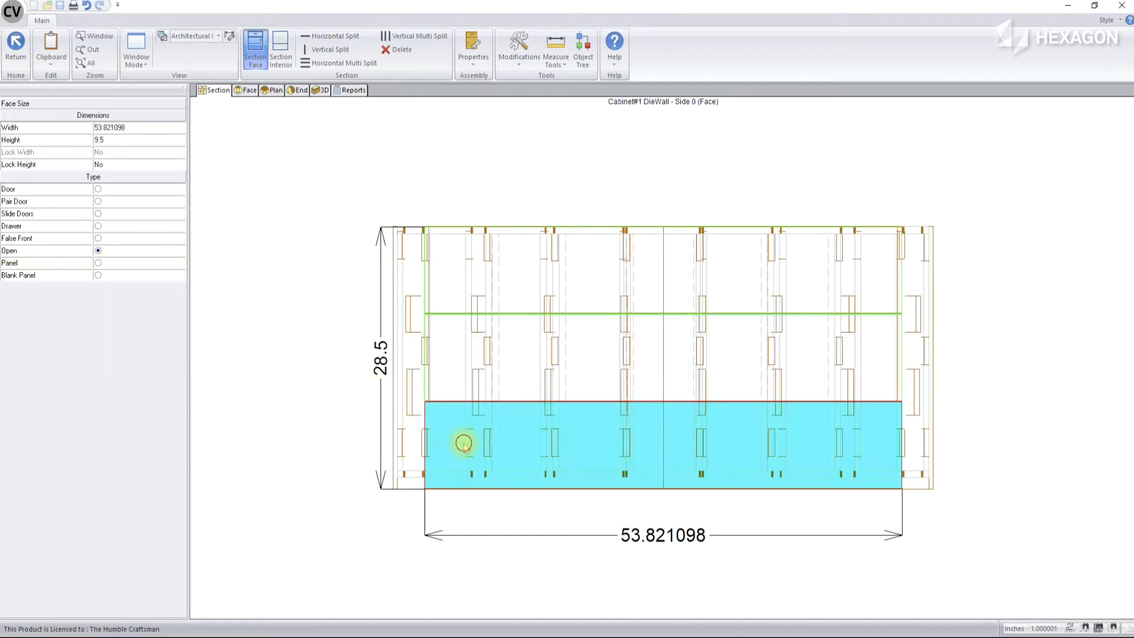
pyautogui.click(115, 263)
# Set the top face panel's height to 2 and lock that height
pyautogui.click(495, 277)
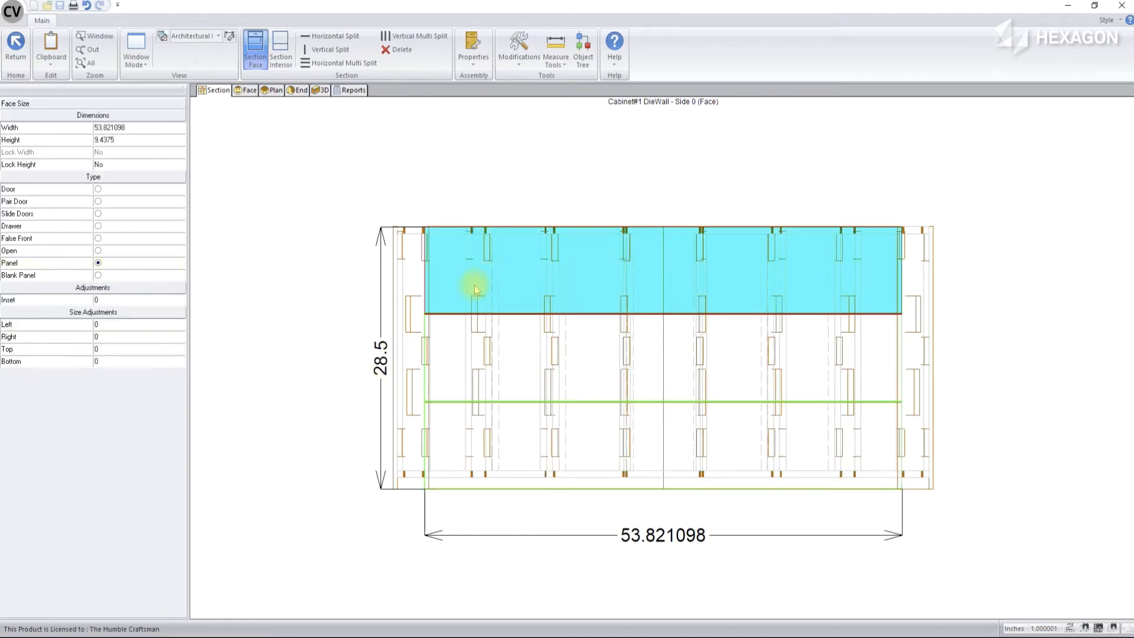
pyautogui.click(138, 140)
pyautogui.write('2')
pyautogui.press('Return')
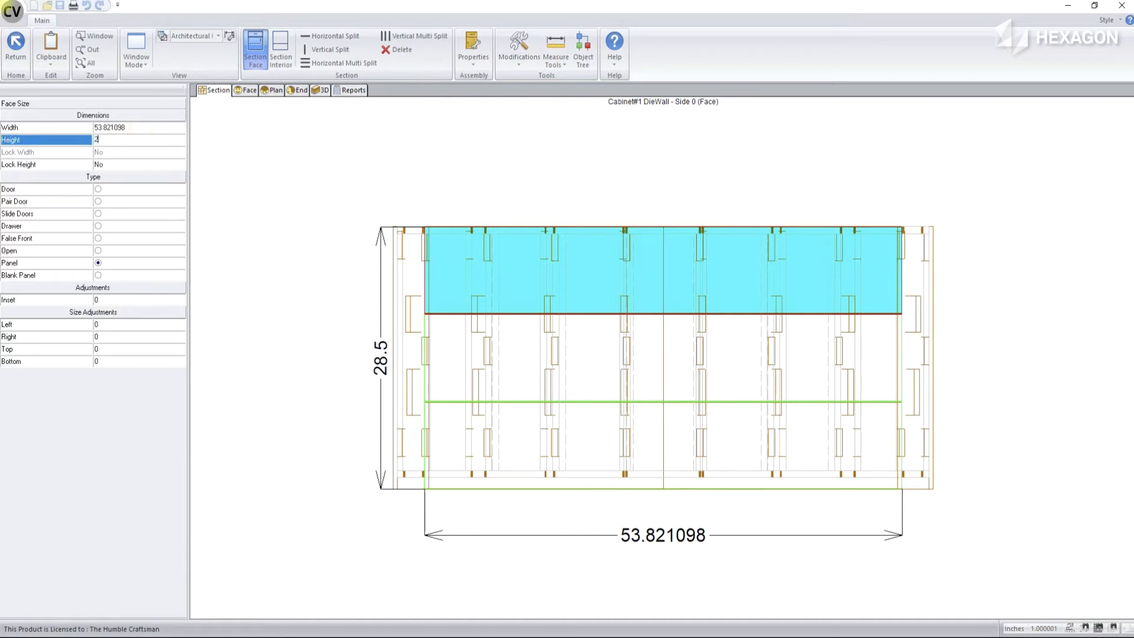
pyautogui.click(129, 165)
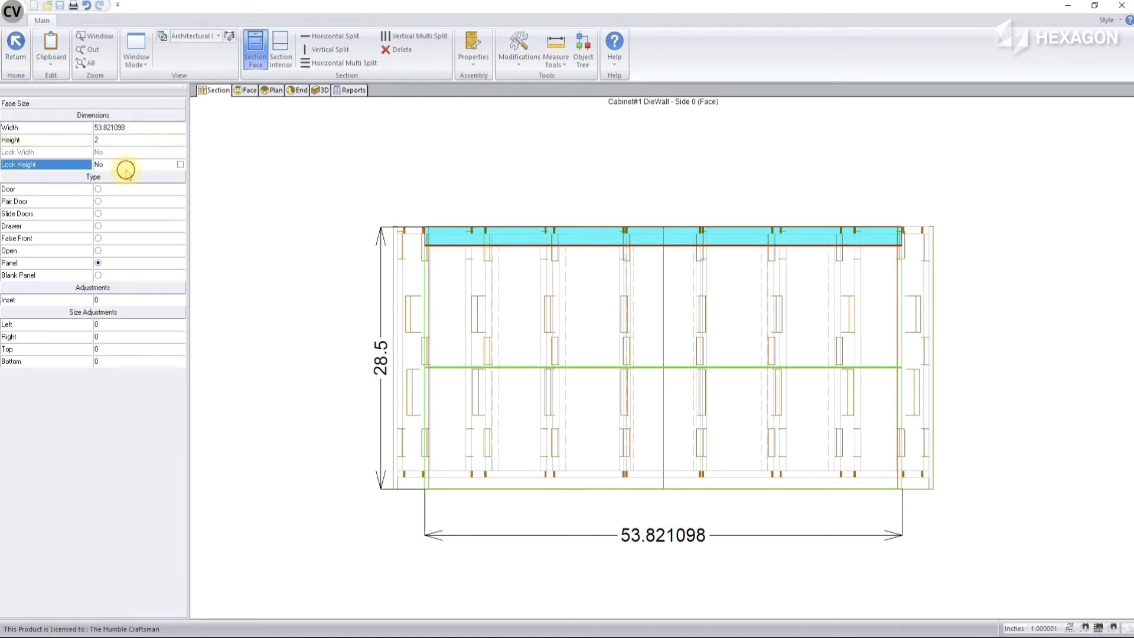
# Set the bottom face panel's height to 5 and lock that height
pyautogui.click(403, 396)
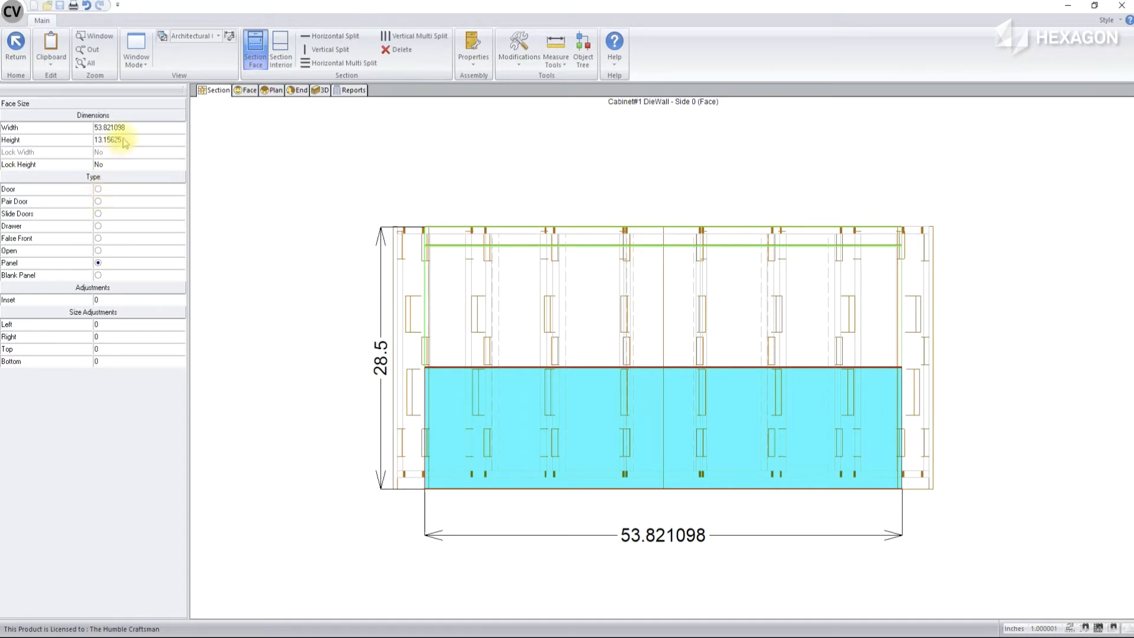
pyautogui.click(151, 140)
pyautogui.write('5')
pyautogui.press('Return')
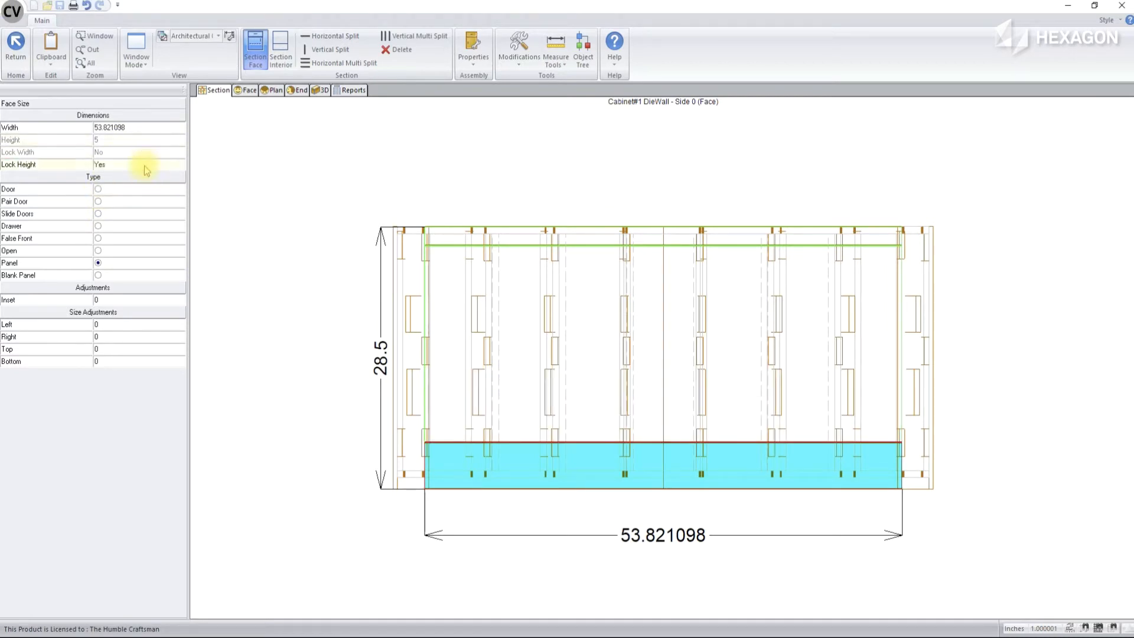
# Split the middle face panel vertically into five equal open openings
pyautogui.click(528, 383)
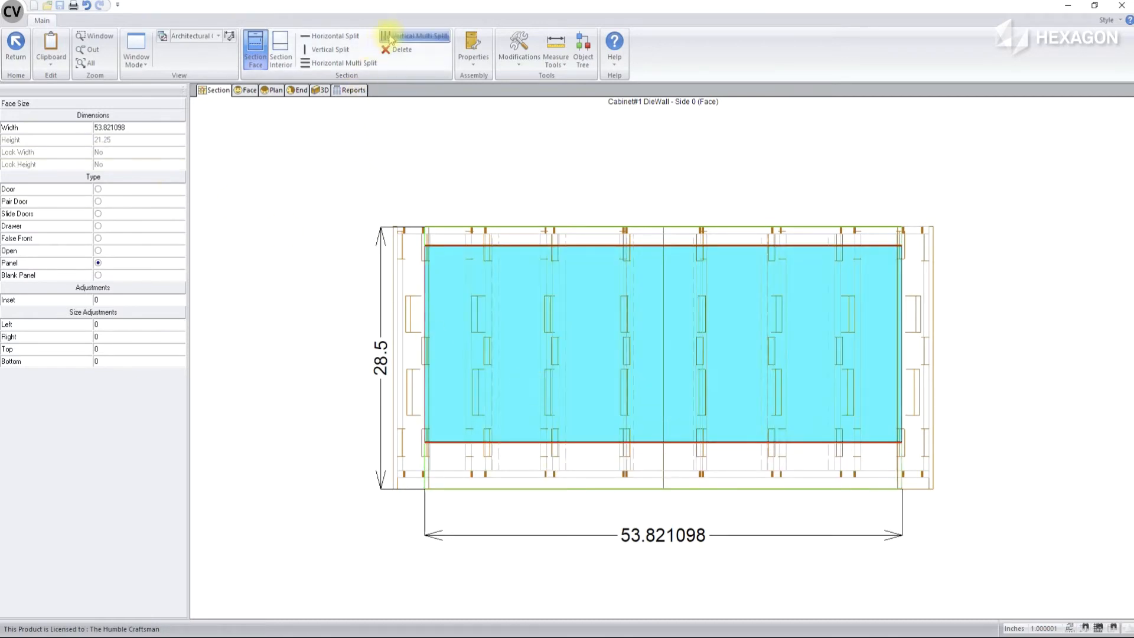
pyautogui.click(408, 36)
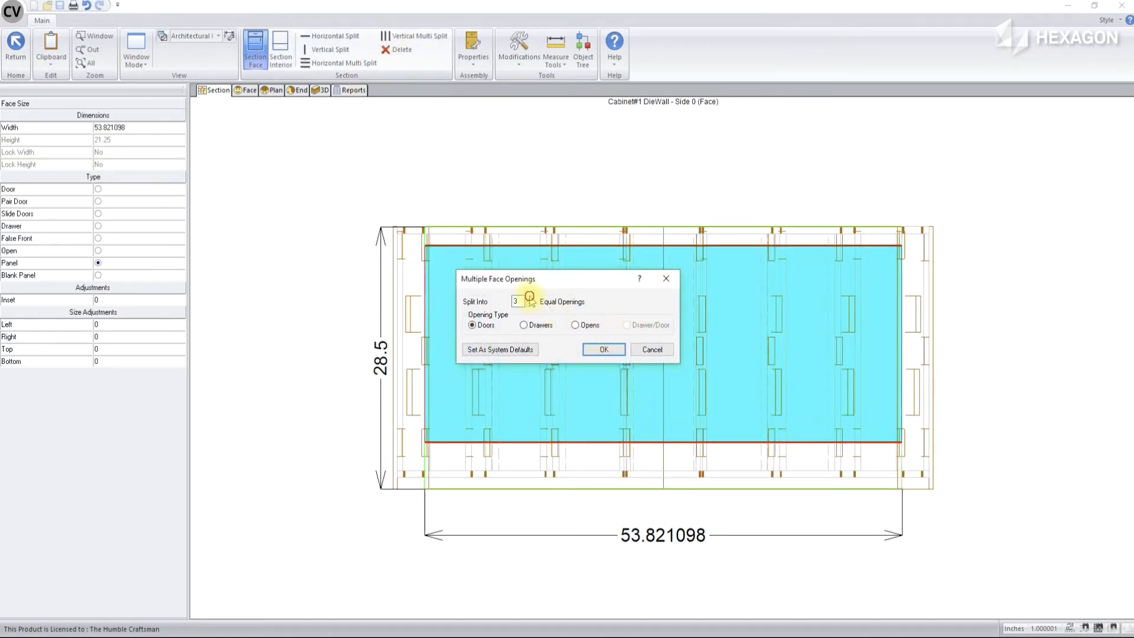
pyautogui.click(530, 297)
pyautogui.click(530, 297)
pyautogui.click(575, 325)
pyautogui.click(602, 349)
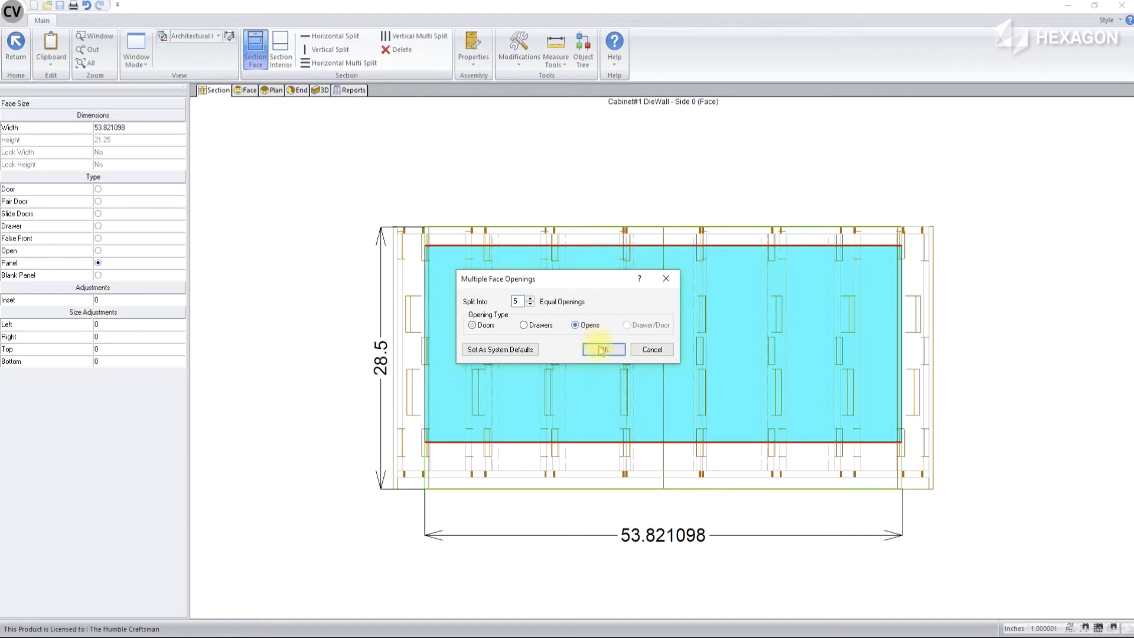
# Change each of the five vertical openings in the middle row to Panel
pyautogui.click(496, 339)
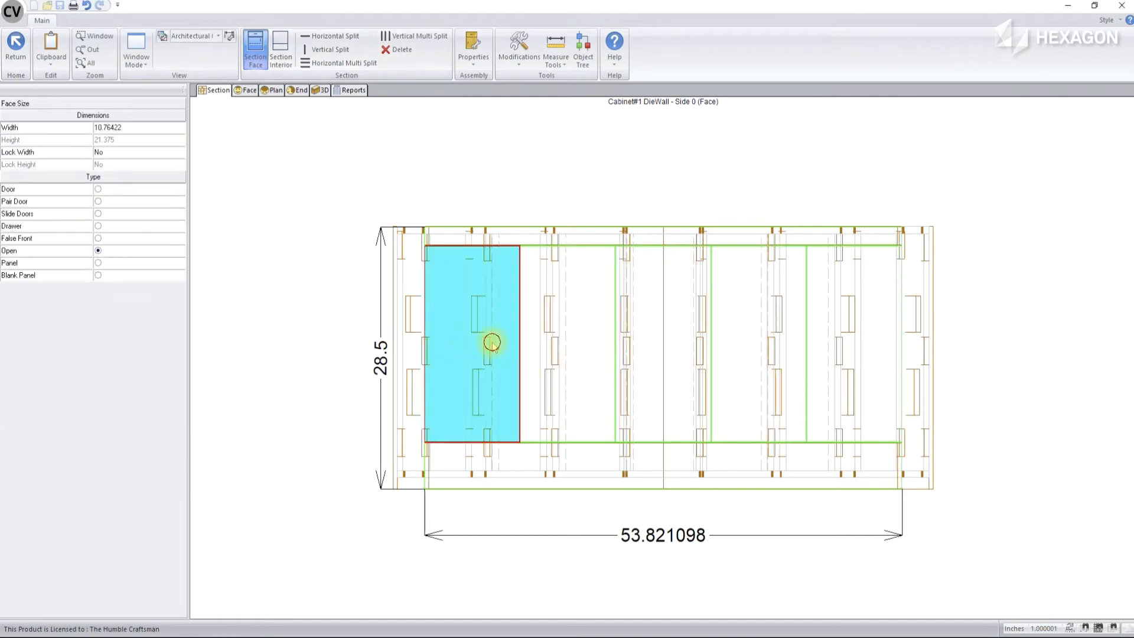
pyautogui.click(118, 264)
pyautogui.click(555, 330)
pyautogui.click(118, 264)
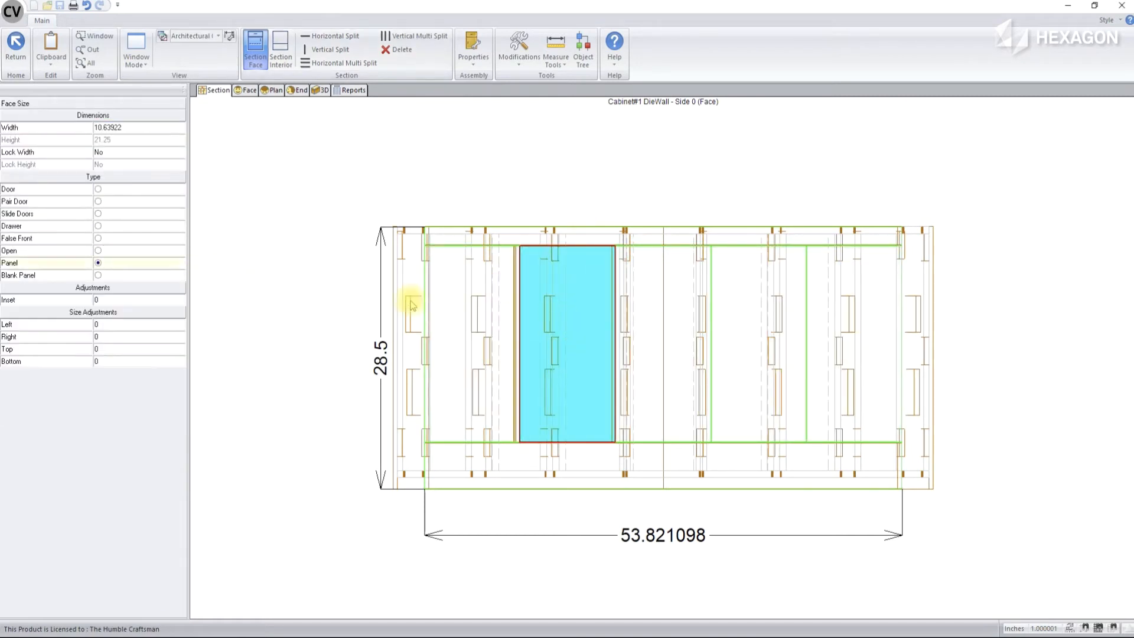
pyautogui.click(637, 319)
pyautogui.click(119, 264)
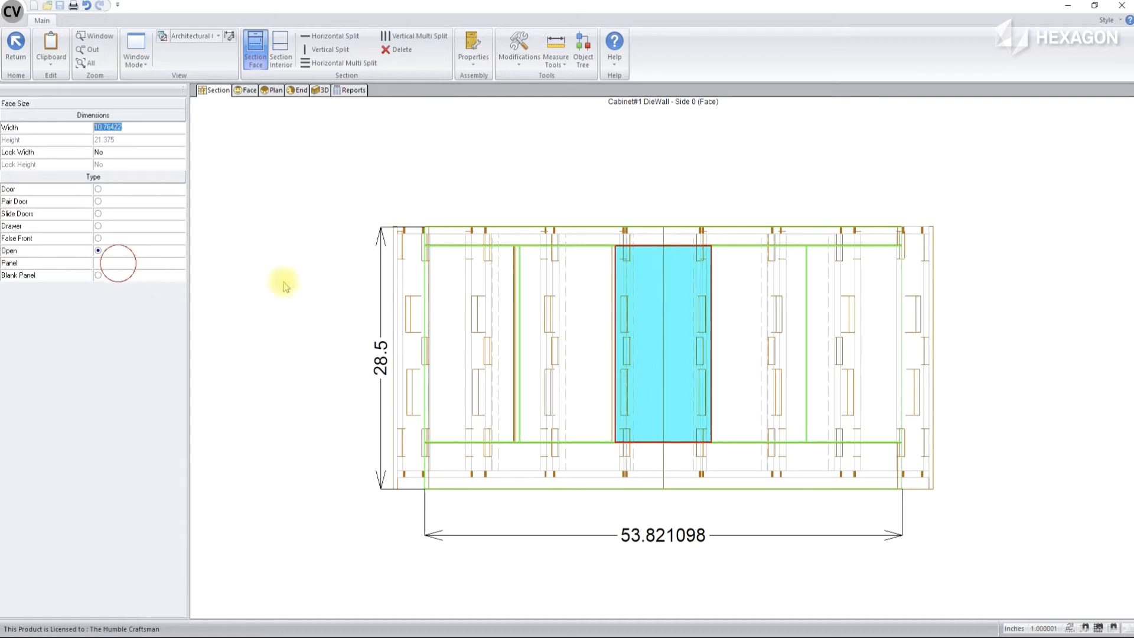
pyautogui.click(772, 329)
pyautogui.click(121, 263)
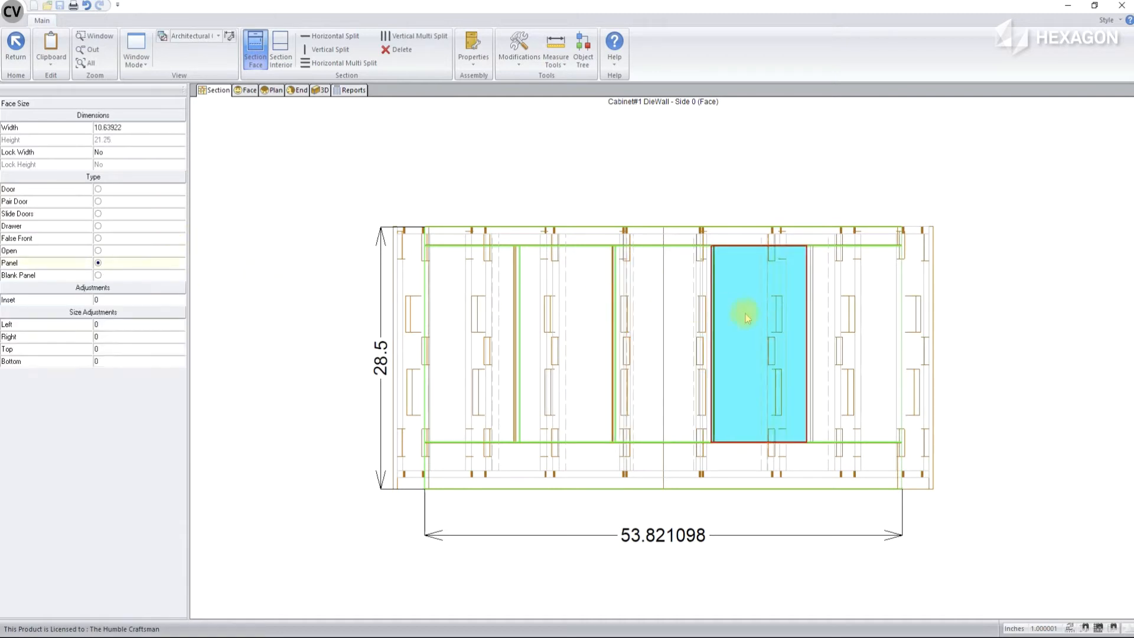
pyautogui.click(824, 320)
pyautogui.click(121, 264)
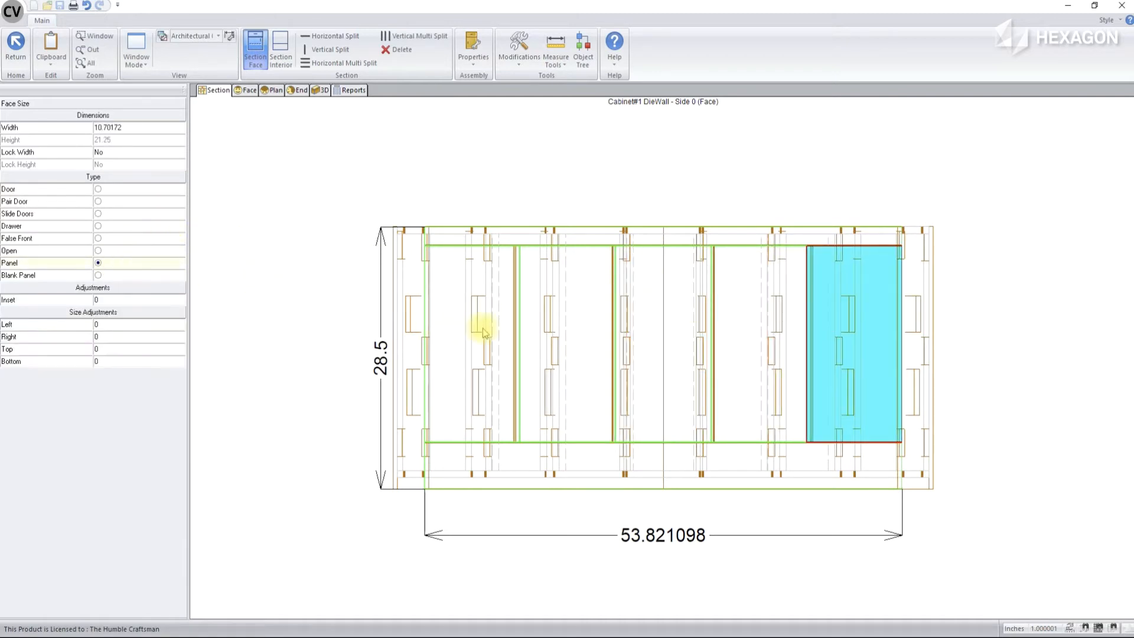
# Set the leftmost middle-row panel's width to 3 and lock that width
pyautogui.click(483, 332)
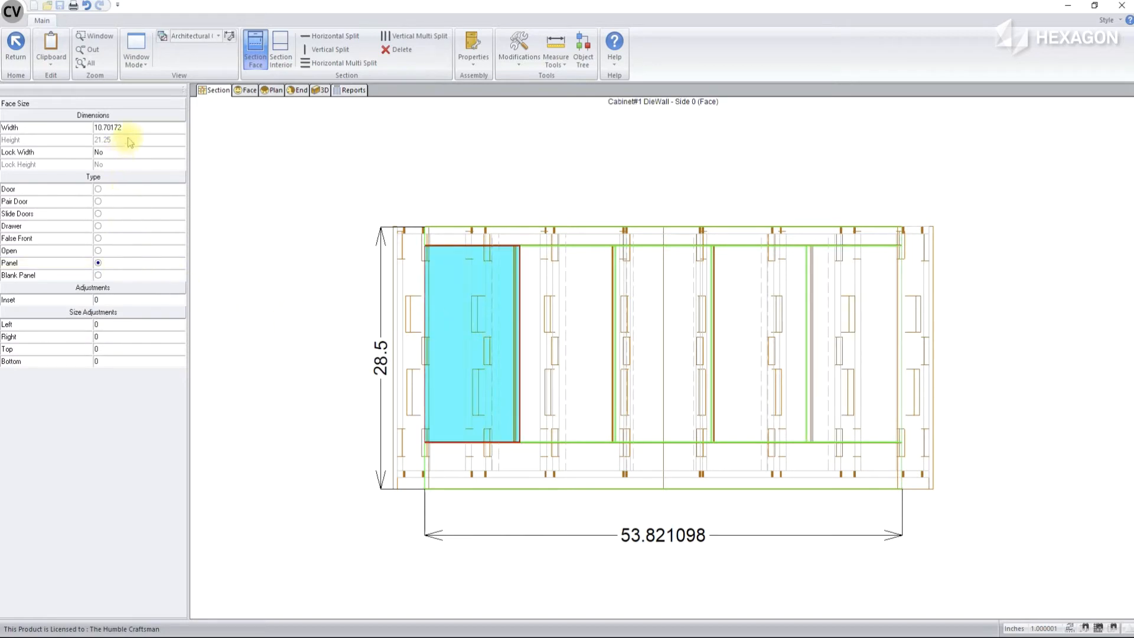
pyautogui.click(144, 126)
pyautogui.write('3')
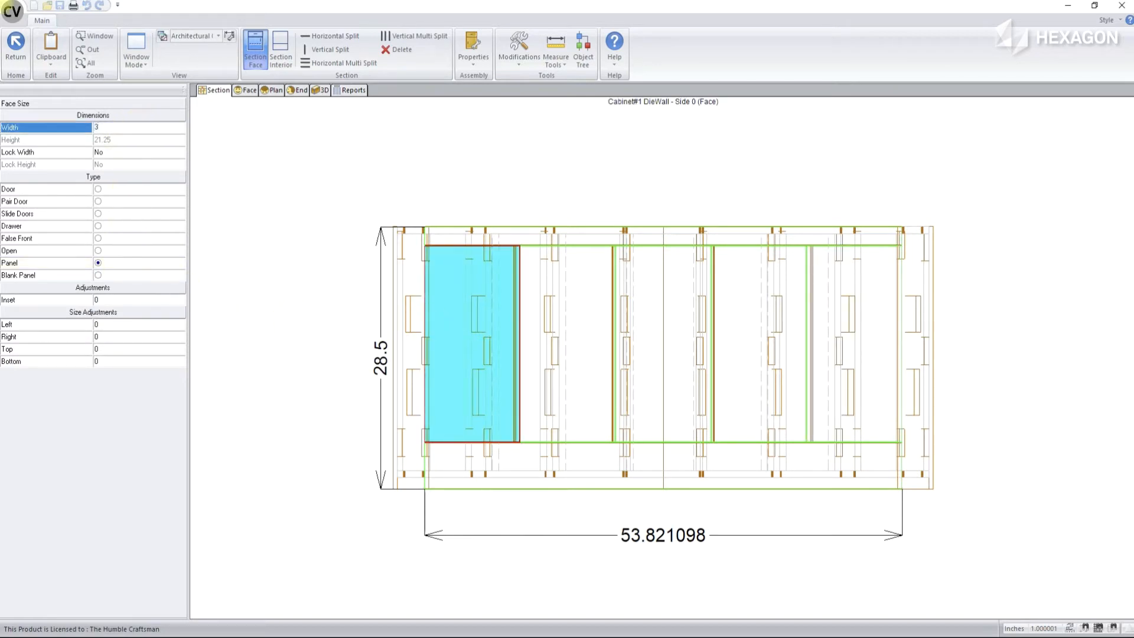
pyautogui.press('Return')
pyautogui.click(137, 152)
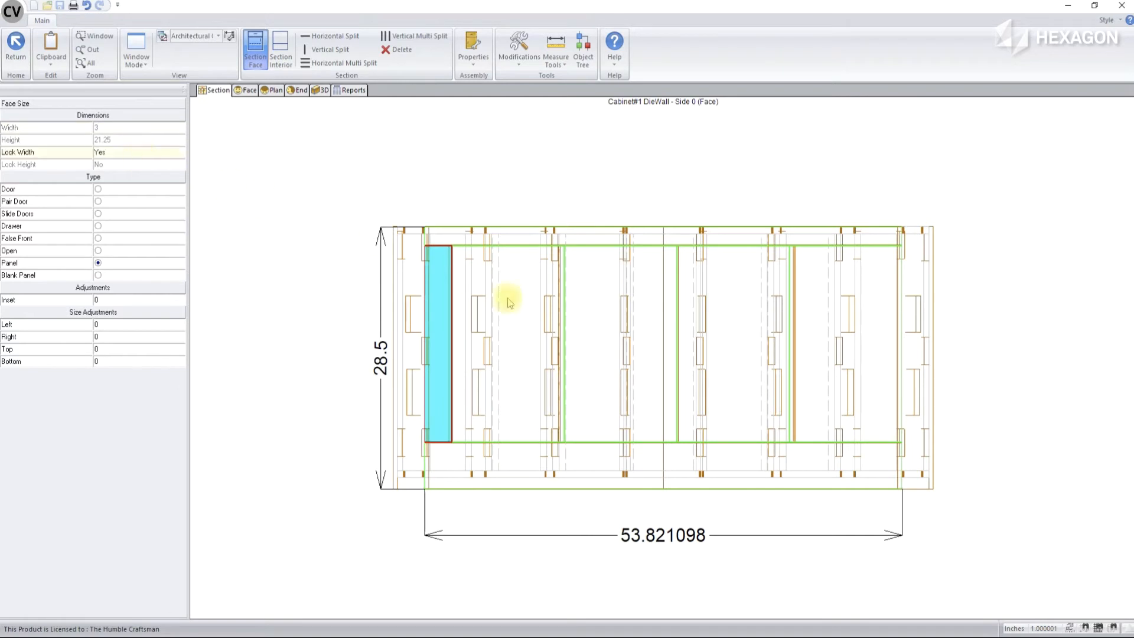
# Set the width of the centre panel in the middle row to 3
pyautogui.click(616, 317)
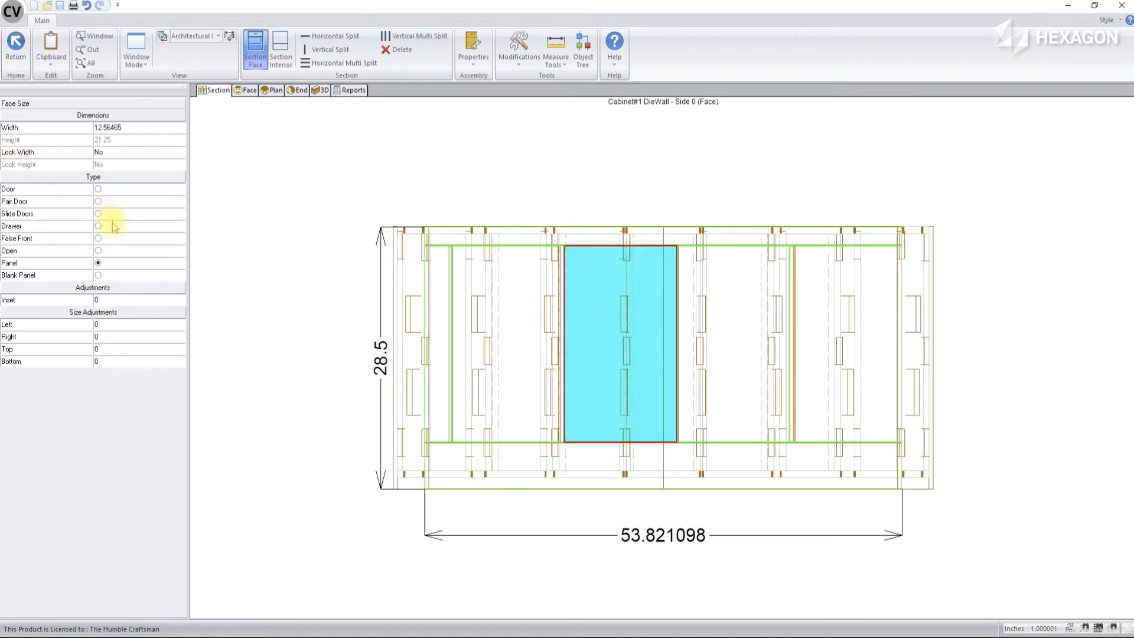
pyautogui.click(136, 127)
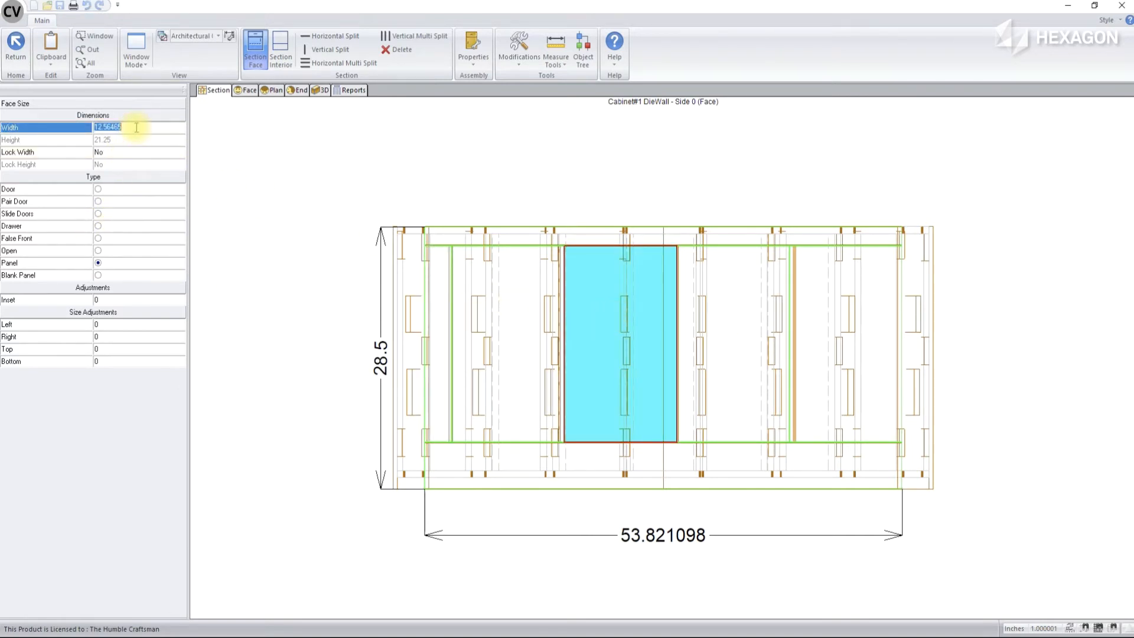
pyautogui.write('3')
pyautogui.press('Return')
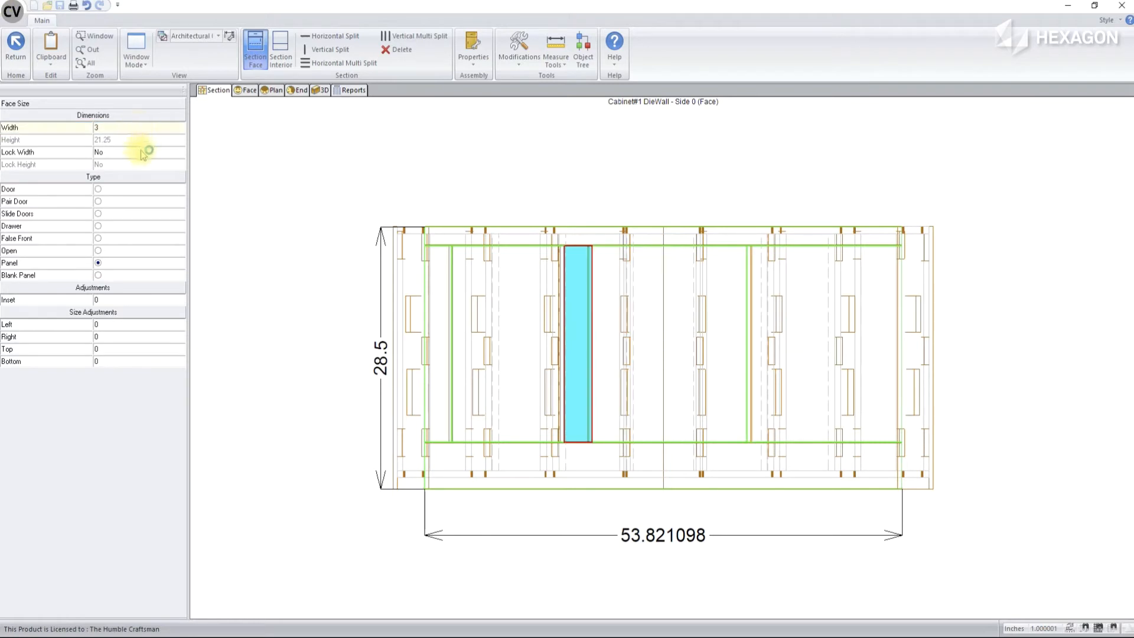
# Set the rightmost middle-row panel's width to 3 and lock that width
pyautogui.click(797, 298)
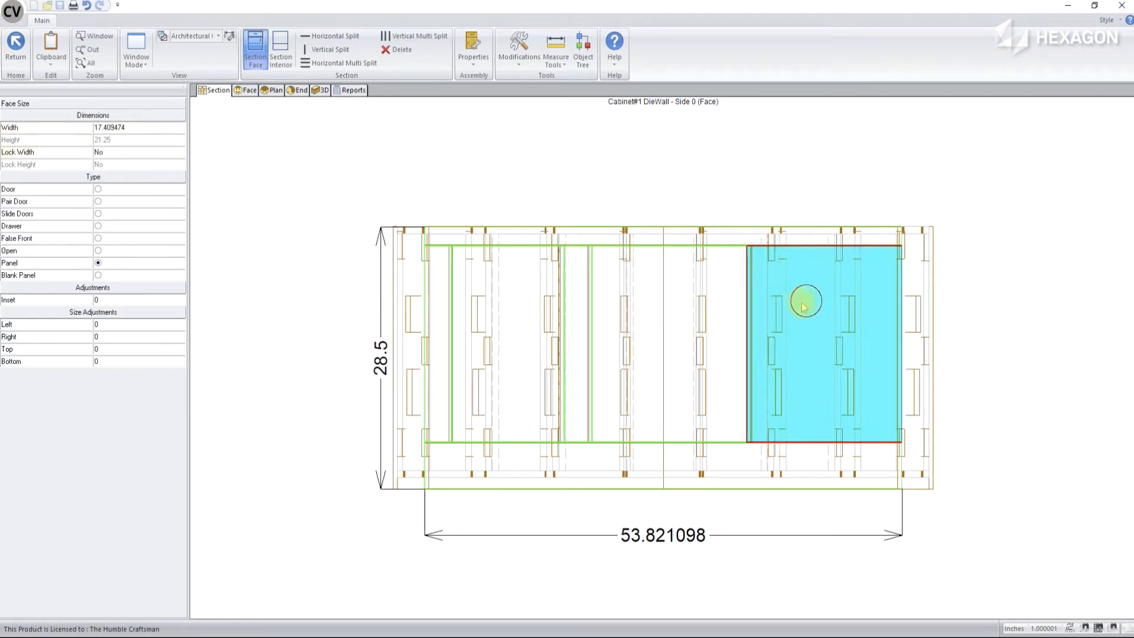
pyautogui.click(136, 128)
pyautogui.write('3')
pyautogui.press('Return')
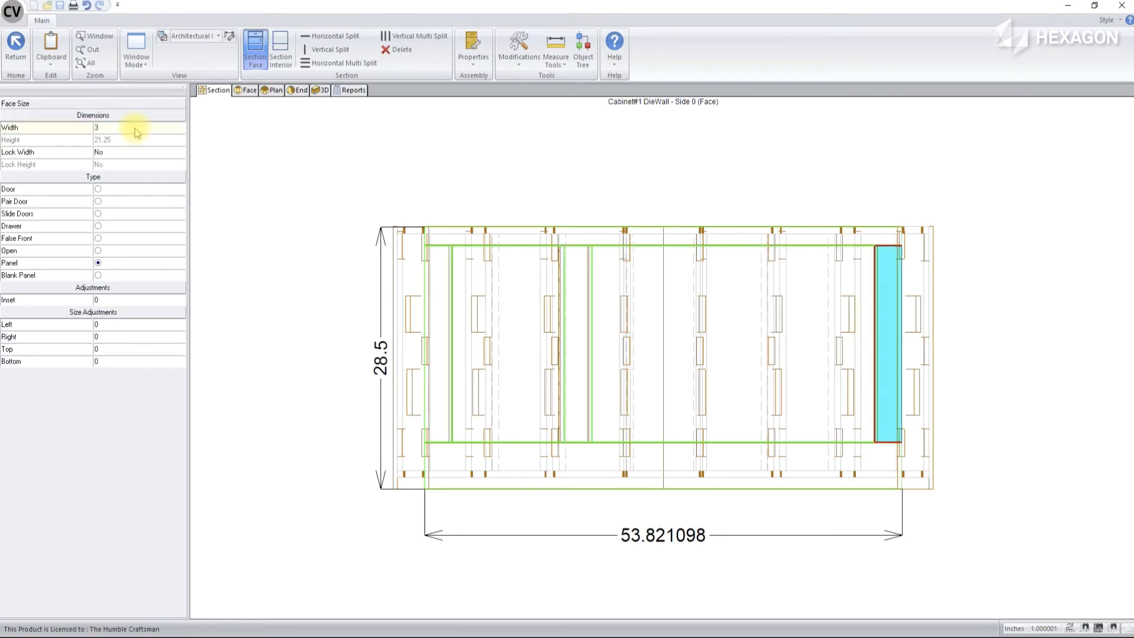
pyautogui.doubleClick(133, 152)
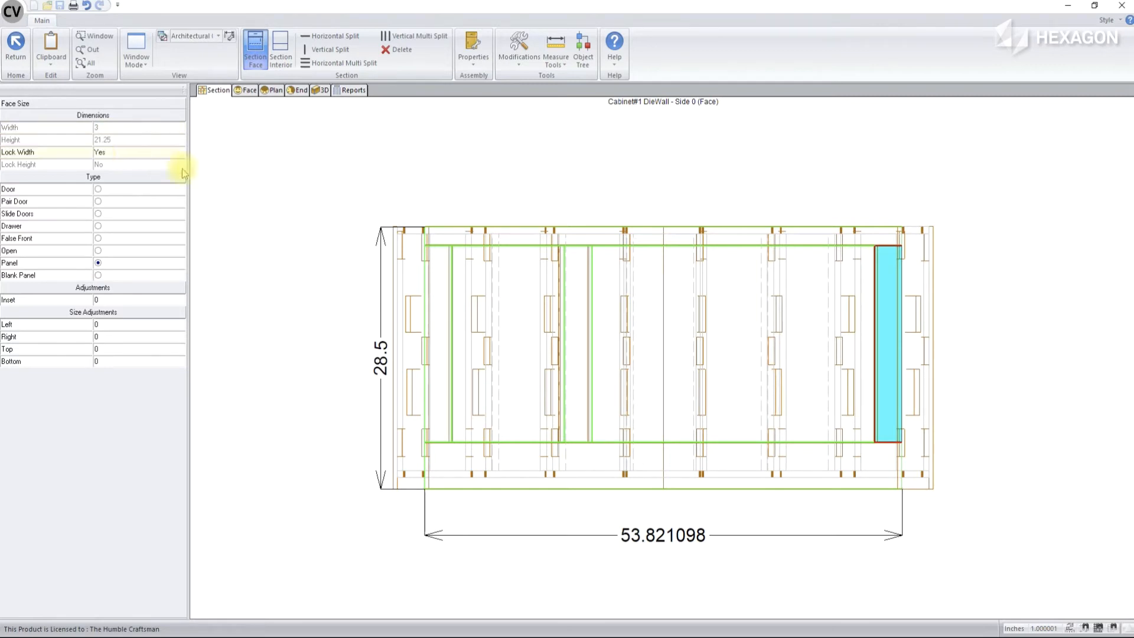
# Equalize the widths of the wide panels on either side of the centre stile, then clear the selection
pyautogui.click(501, 327)
pyautogui.rightClick(501, 327)
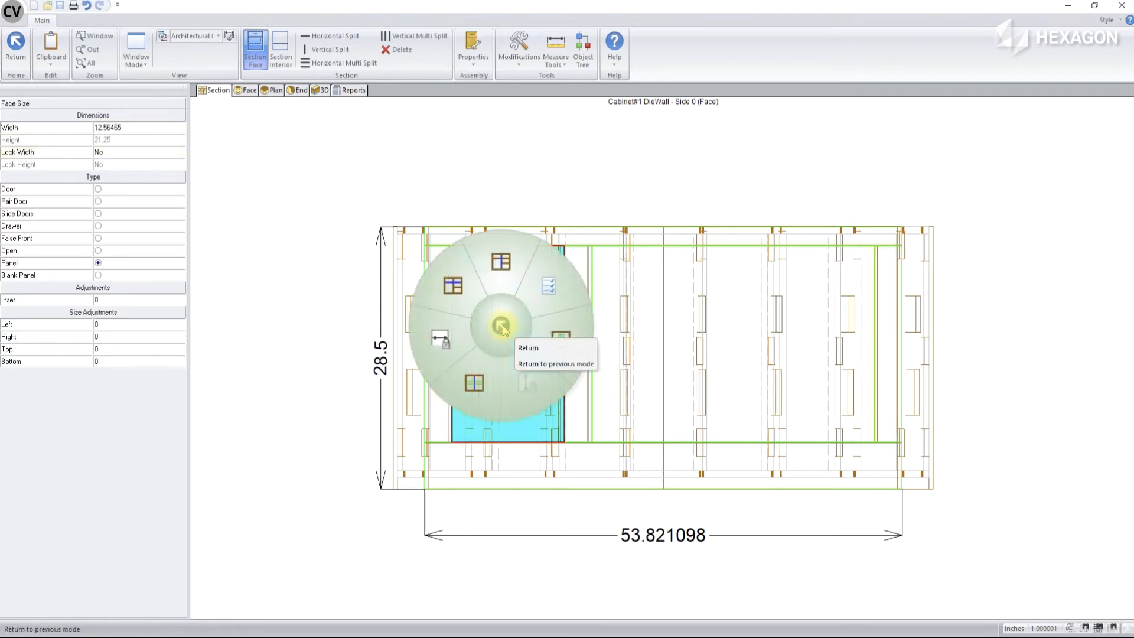
pyautogui.click(472, 383)
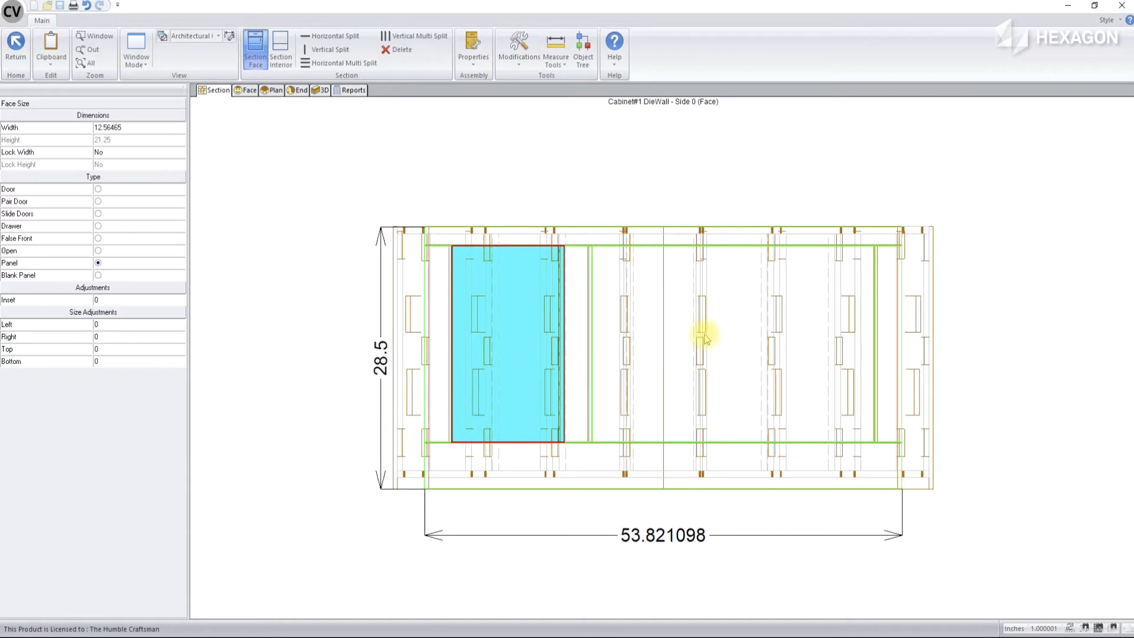
pyautogui.click(655, 330)
pyautogui.rightClick(655, 329)
pyautogui.click(629, 386)
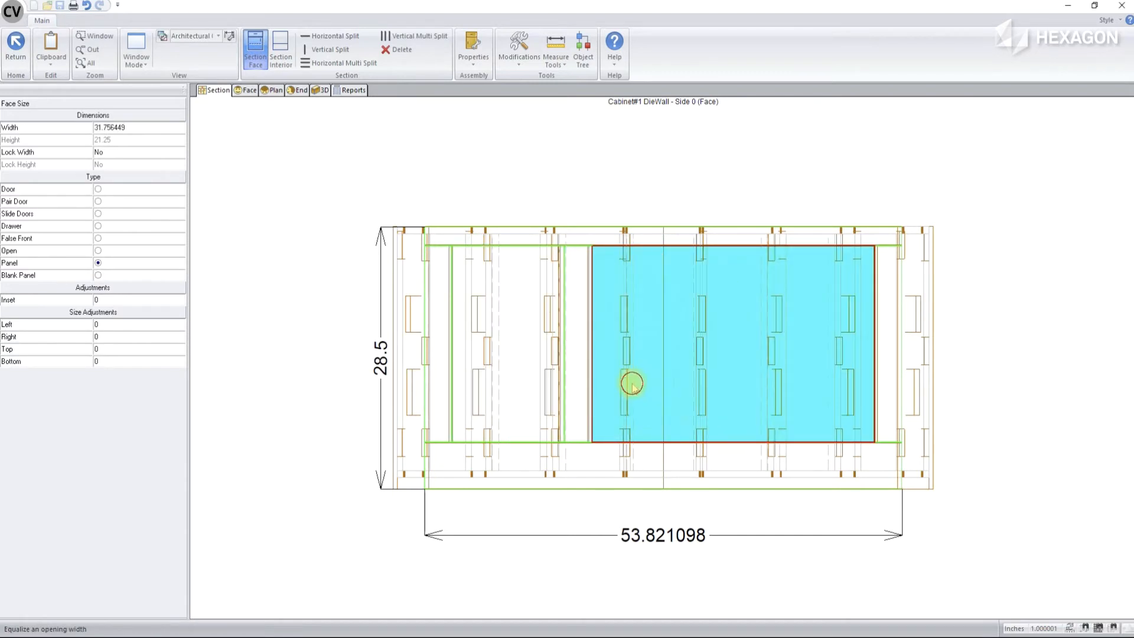
pyautogui.click(500, 182)
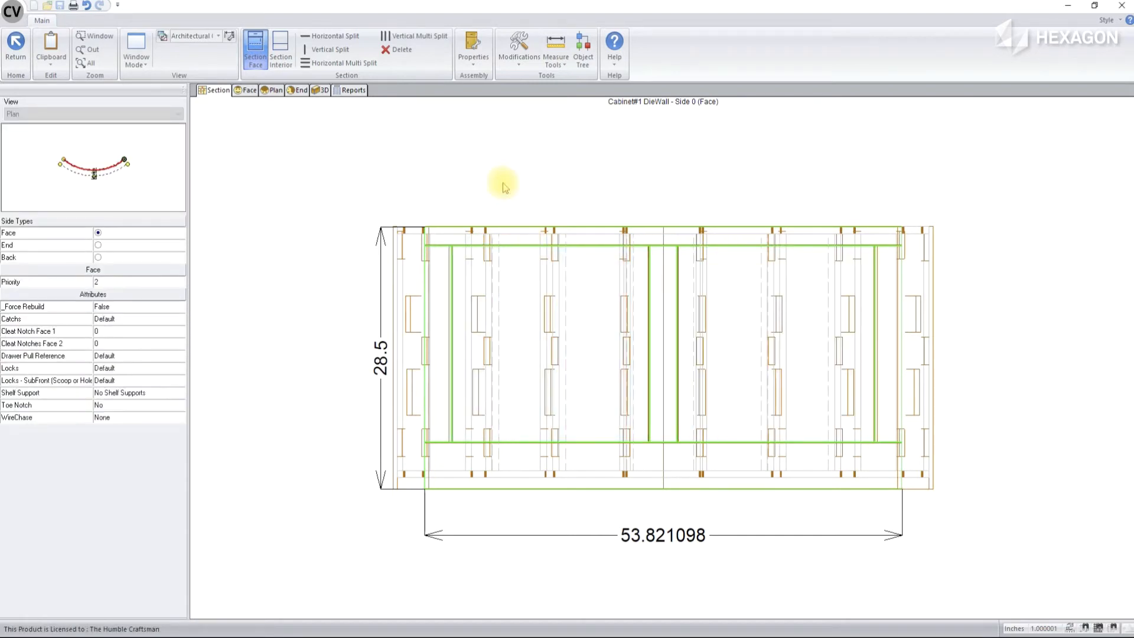
# Enable Finish Washer w/ Screw on the wide slab panel to the left of the centre stile
pyautogui.click(322, 89)
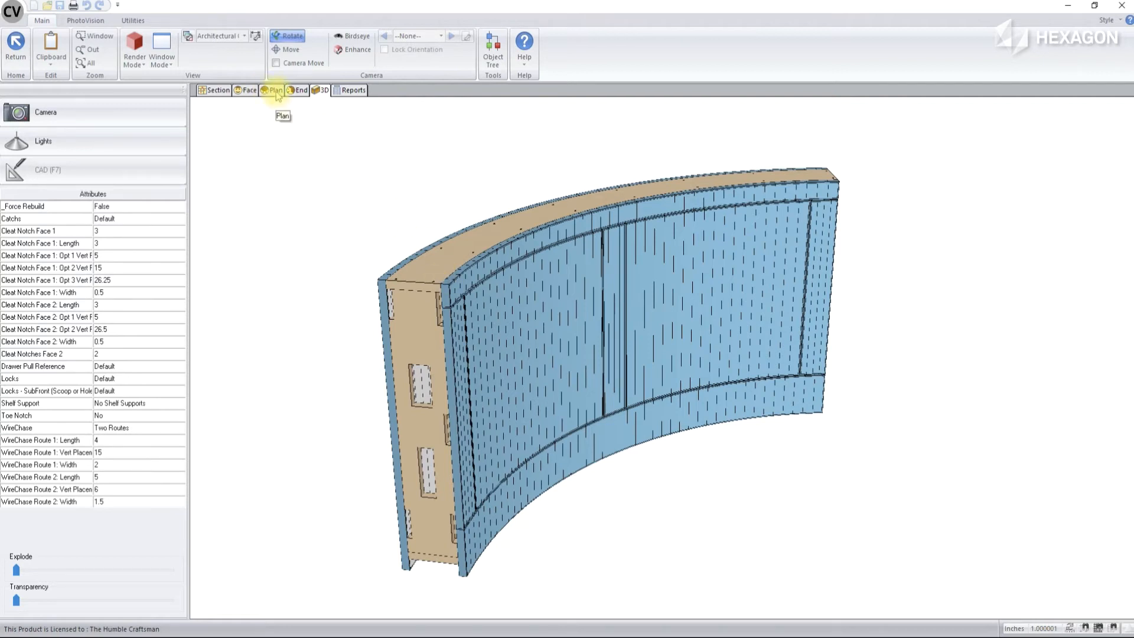
pyautogui.click(244, 90)
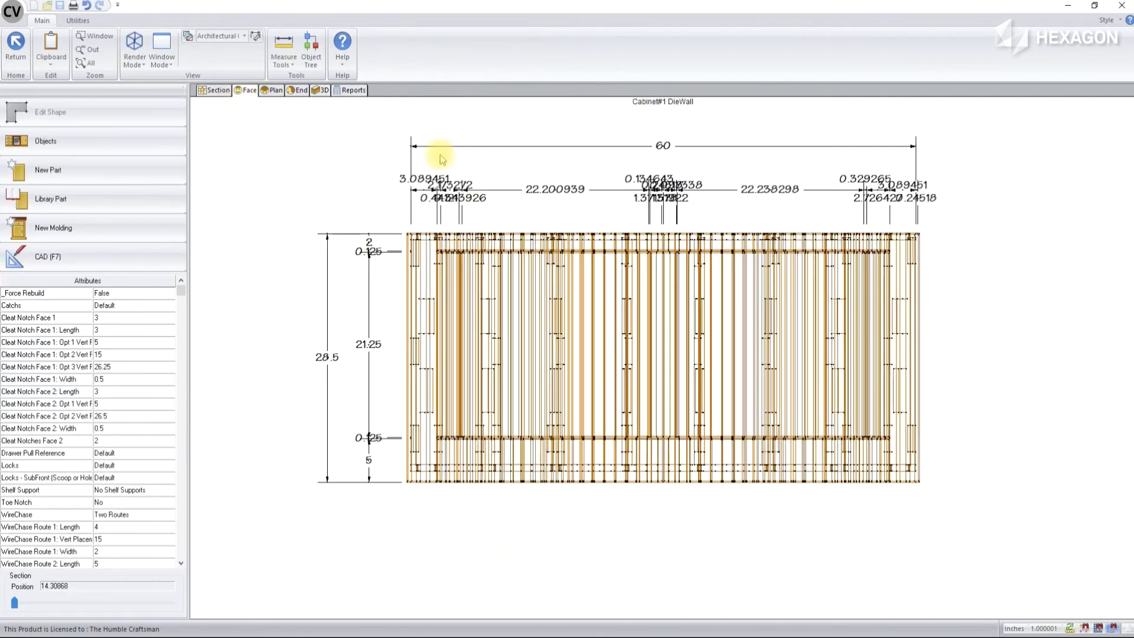
pyautogui.click(516, 313)
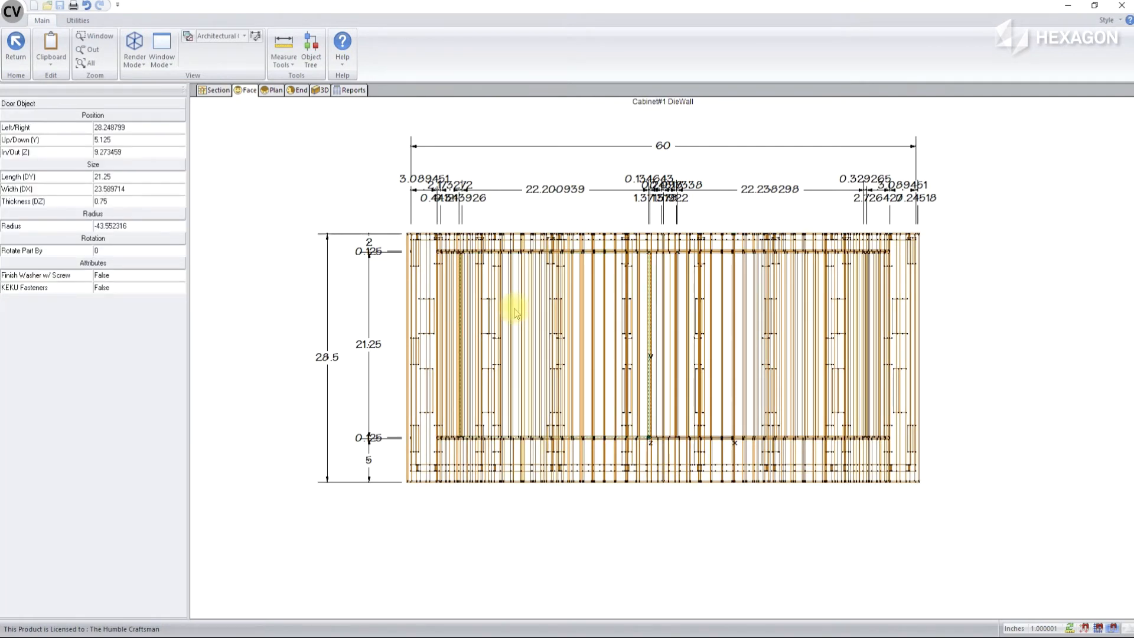
pyautogui.doubleClick(128, 275)
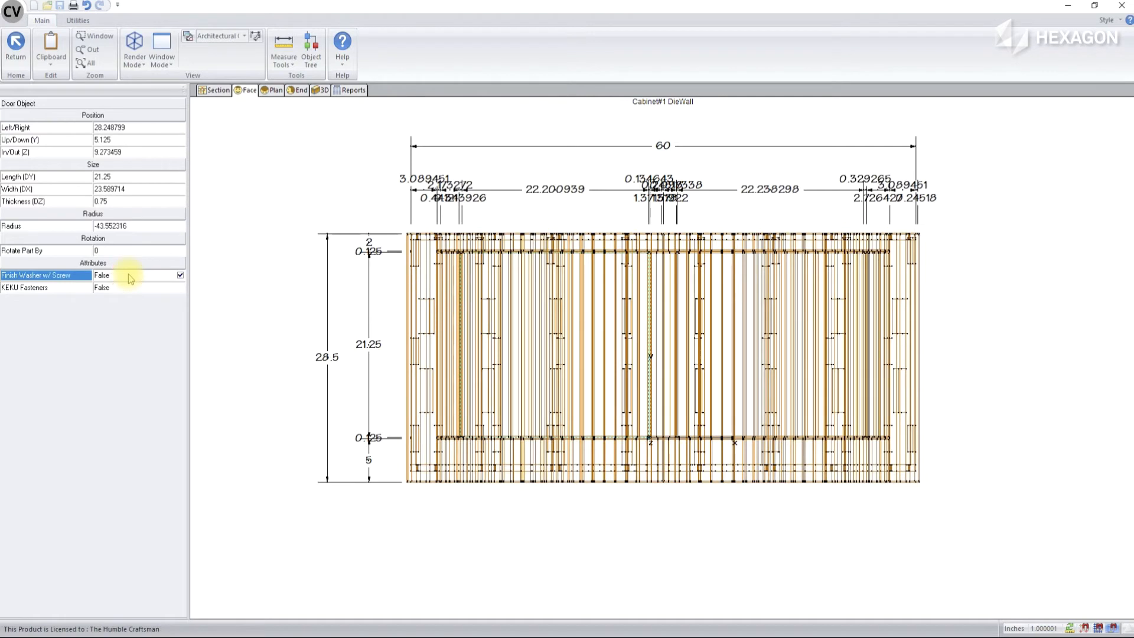
# Enable Finish Washer w/ Screw on the wide slab panel to the right of the centre stile and inspect the fasteners in 3D
pyautogui.click(775, 307)
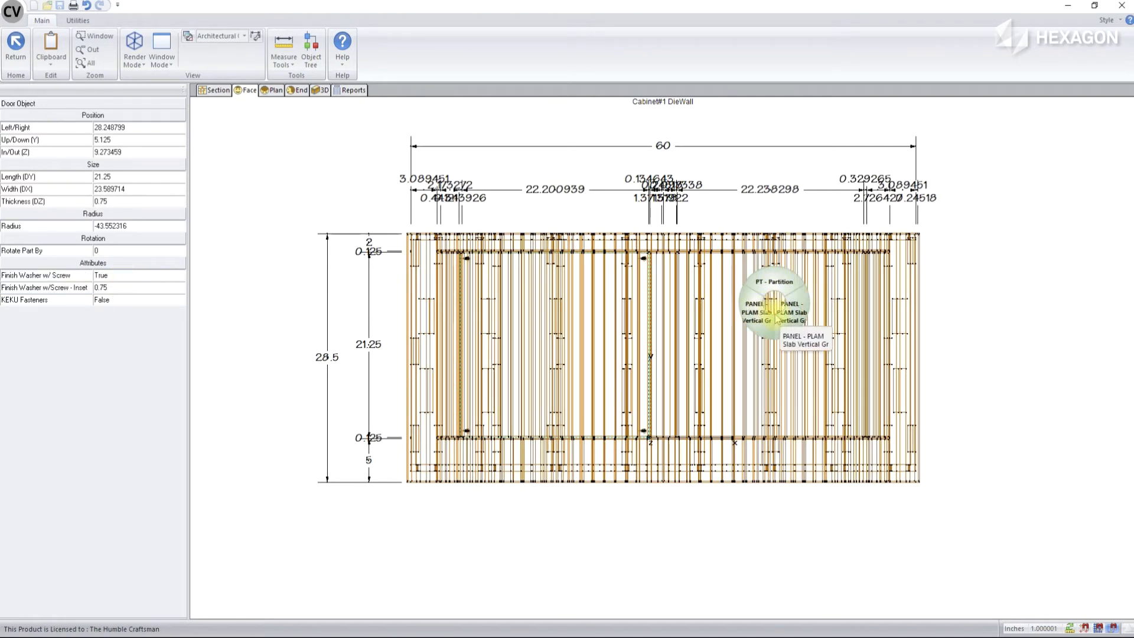
pyautogui.click(758, 313)
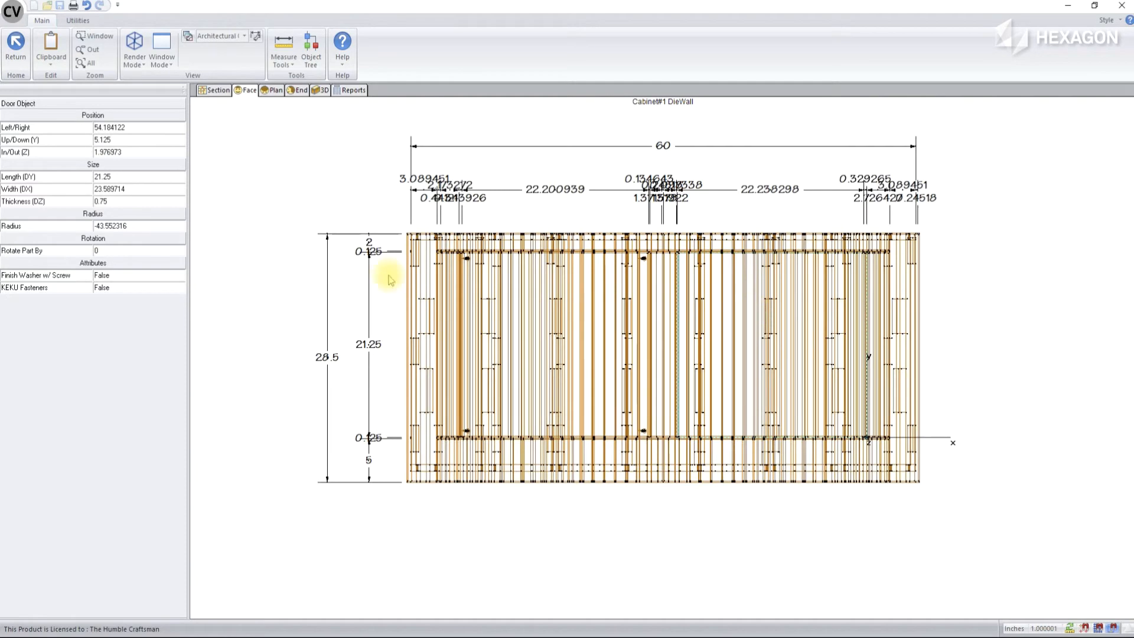
pyautogui.doubleClick(140, 275)
pyautogui.click(247, 194)
pyautogui.click(311, 91)
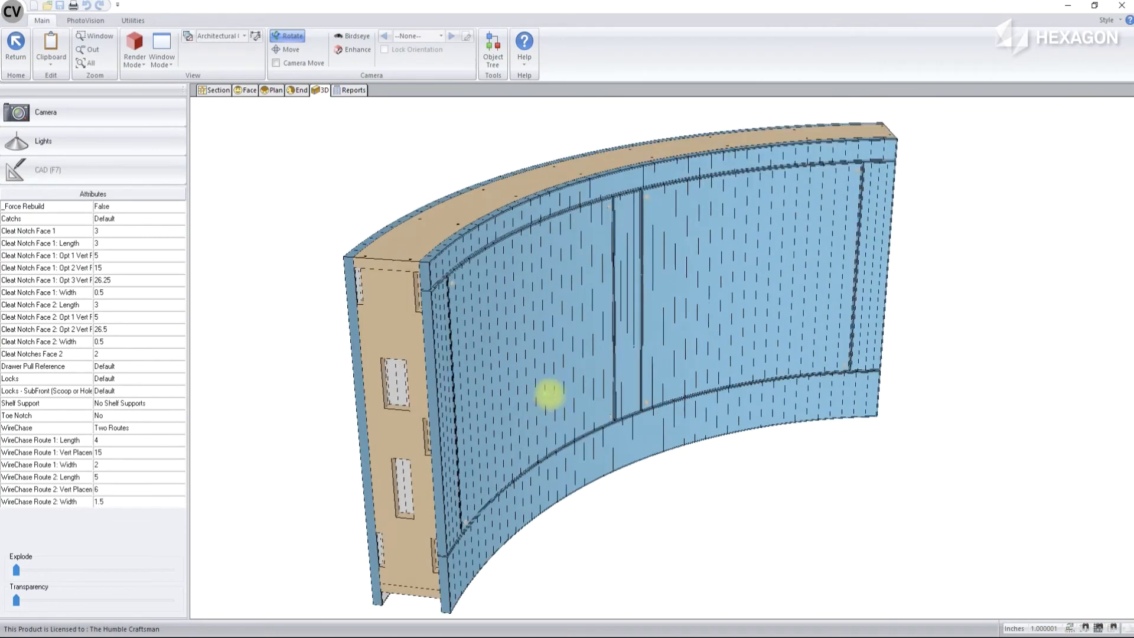
pyautogui.scroll(5, 549, 395)
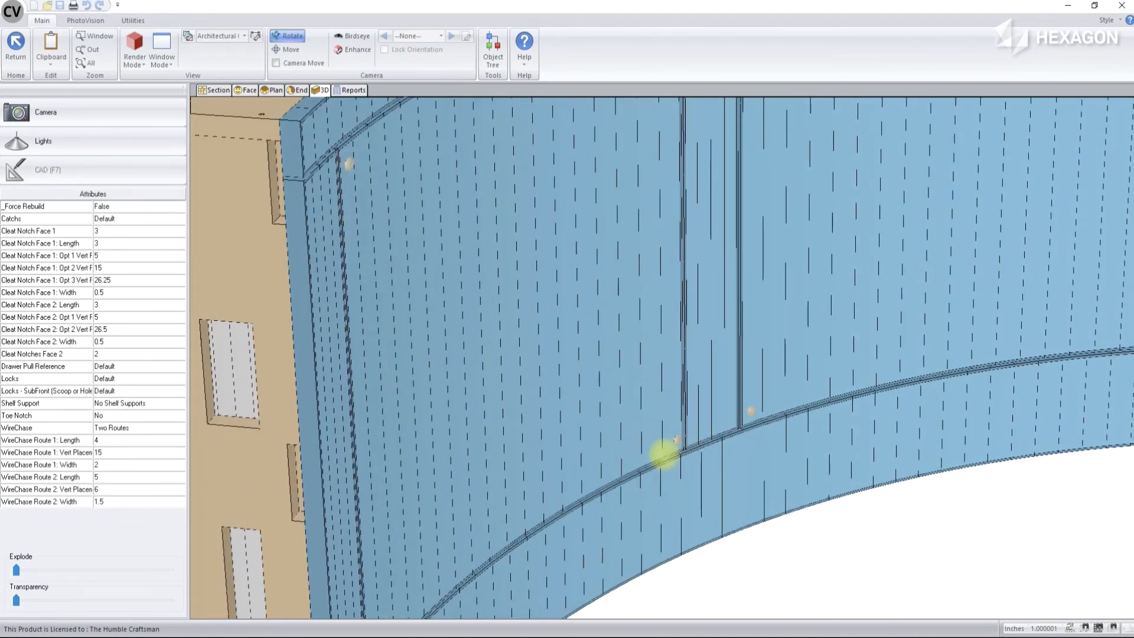
pyautogui.scroll(-5, 664, 453)
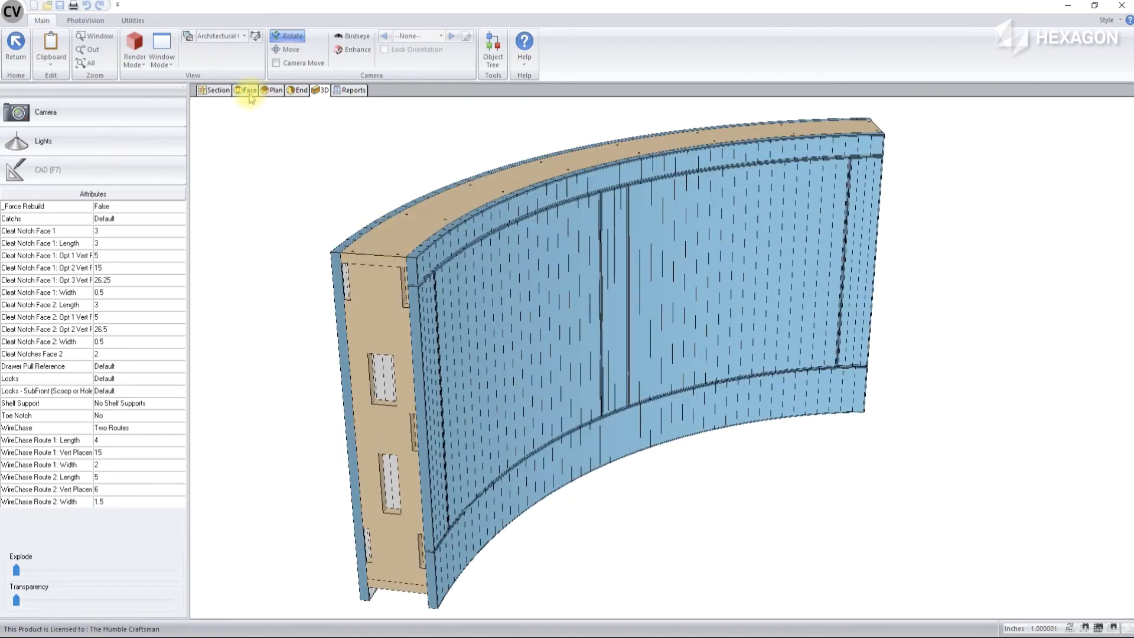
# Insert the RAKKS EH1818 bracket from the Custom Cabinets AutoText catalog into the die wall's plan with Front orientation
pyautogui.click(275, 92)
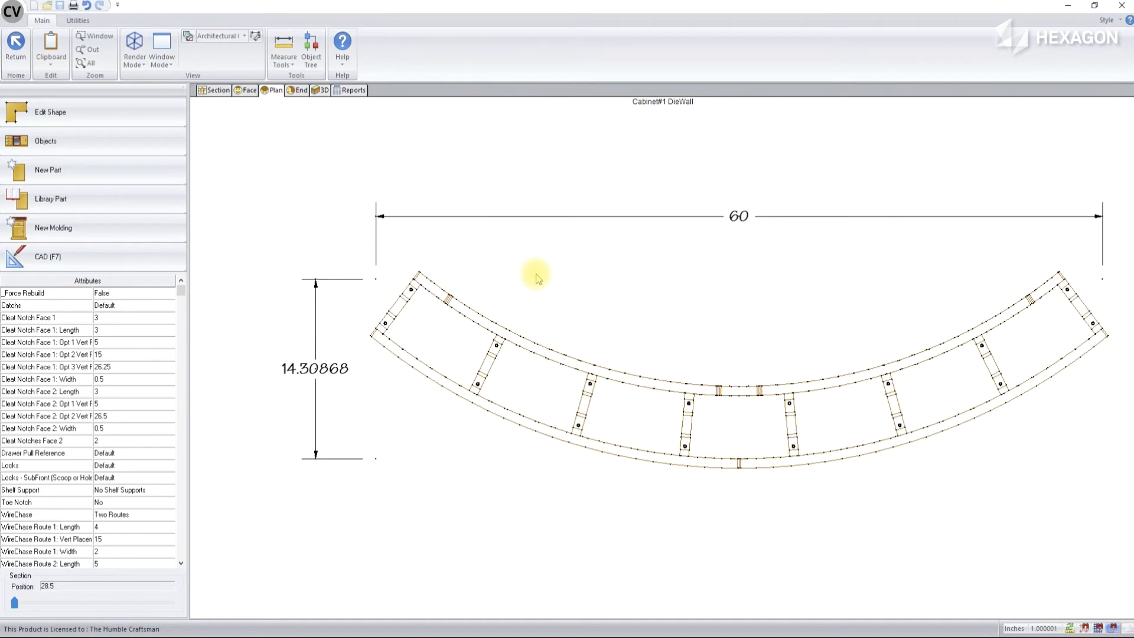
pyautogui.click(85, 199)
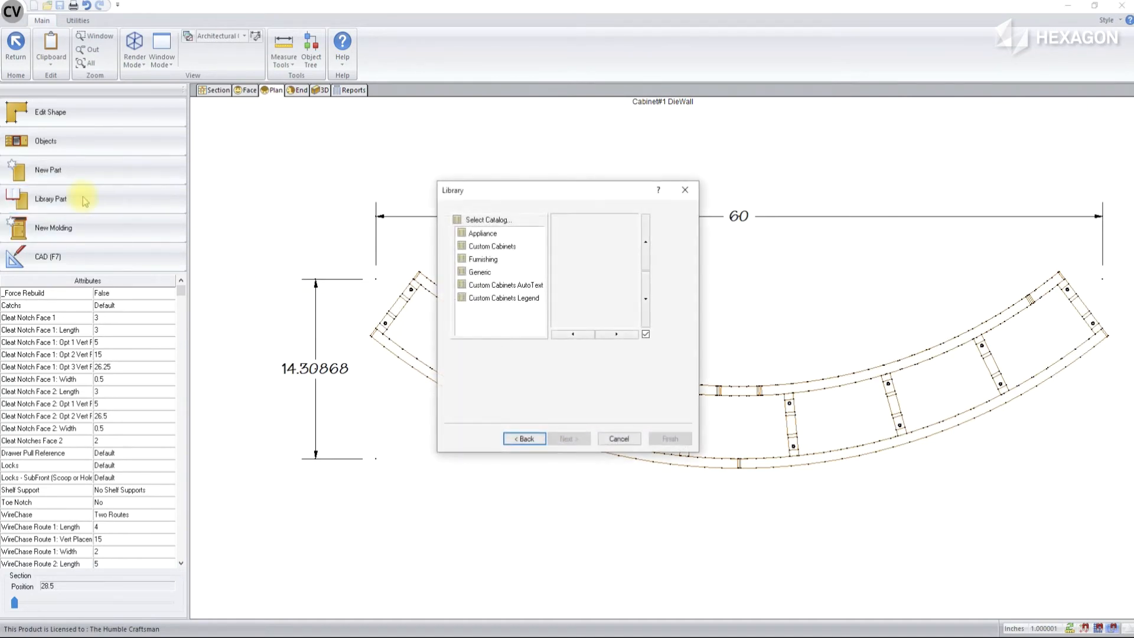
pyautogui.doubleClick(518, 286)
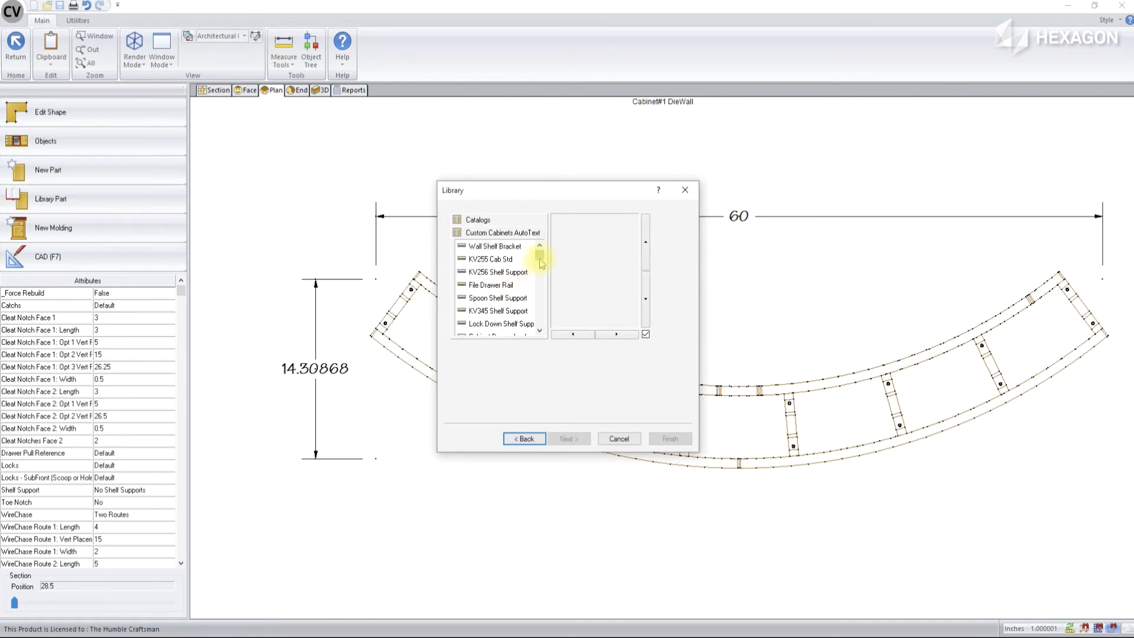
pyautogui.scroll(-3, 542, 264)
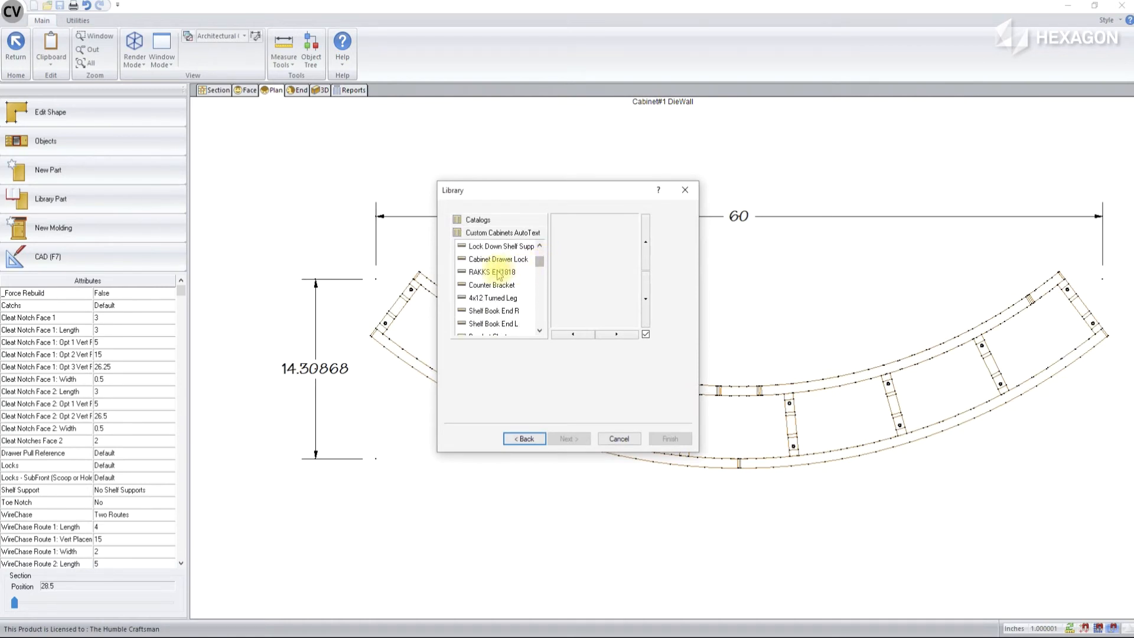
pyautogui.click(498, 274)
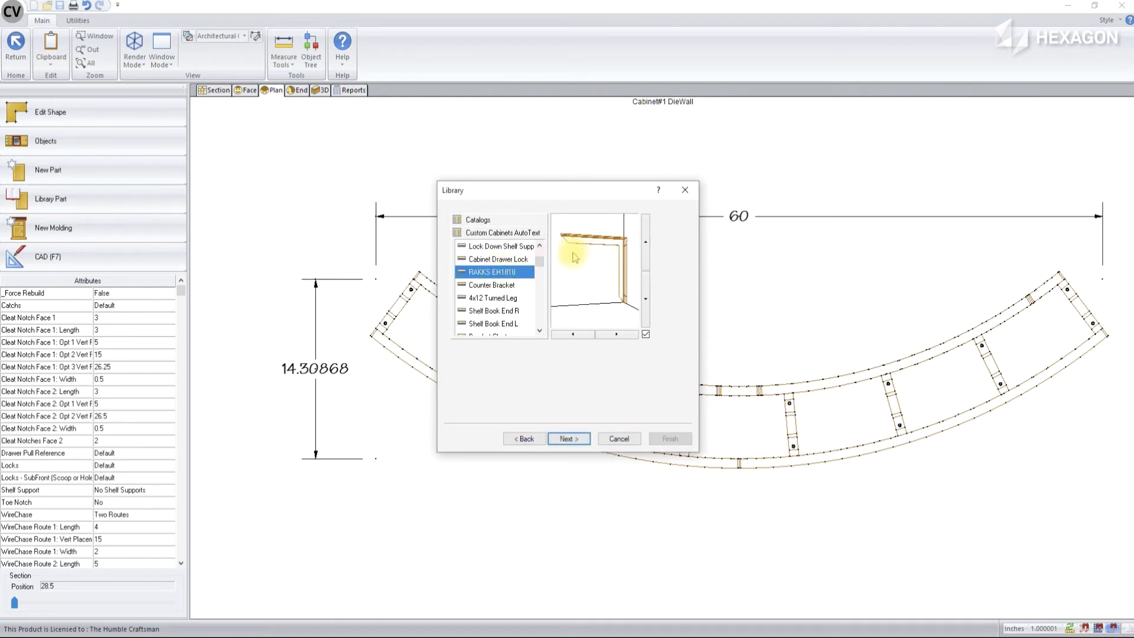
pyautogui.click(567, 440)
pyautogui.click(568, 439)
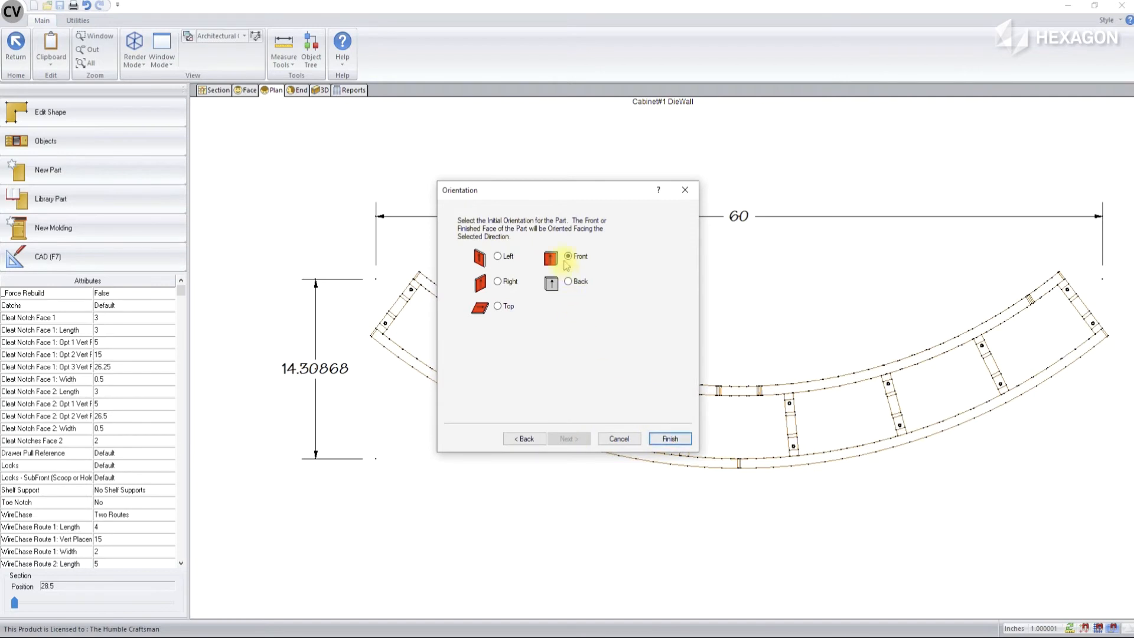
pyautogui.click(677, 442)
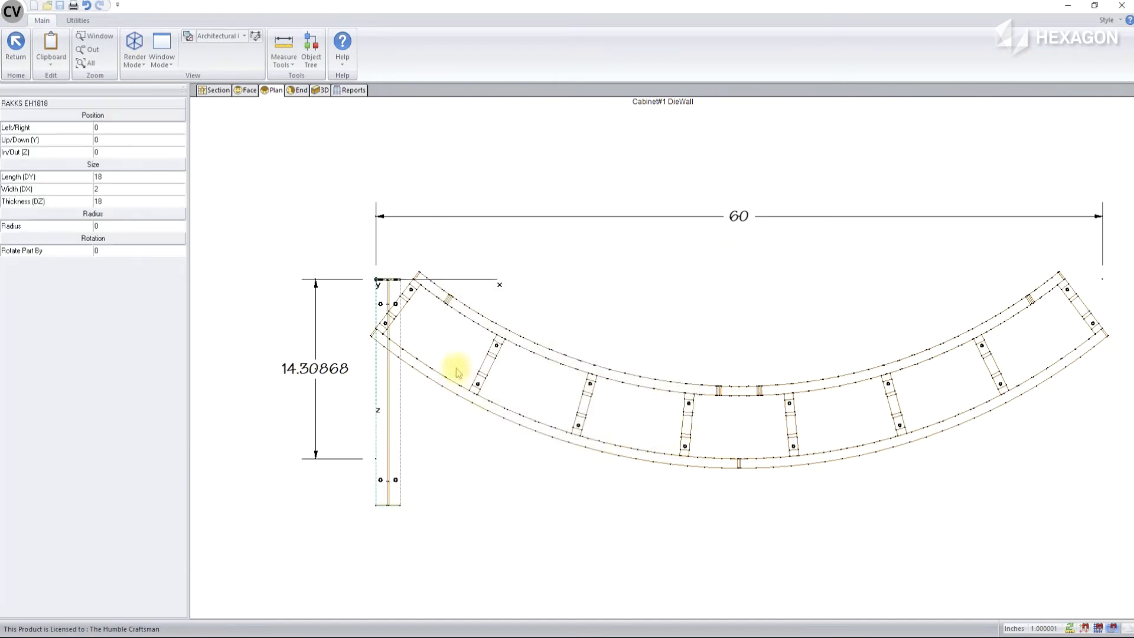
# Move the bracket to the middle of the inner curved face and rotate it half a turn so its arm extends away from the wall
pyautogui.moveTo(376, 283); pyautogui.dragTo(748, 386)
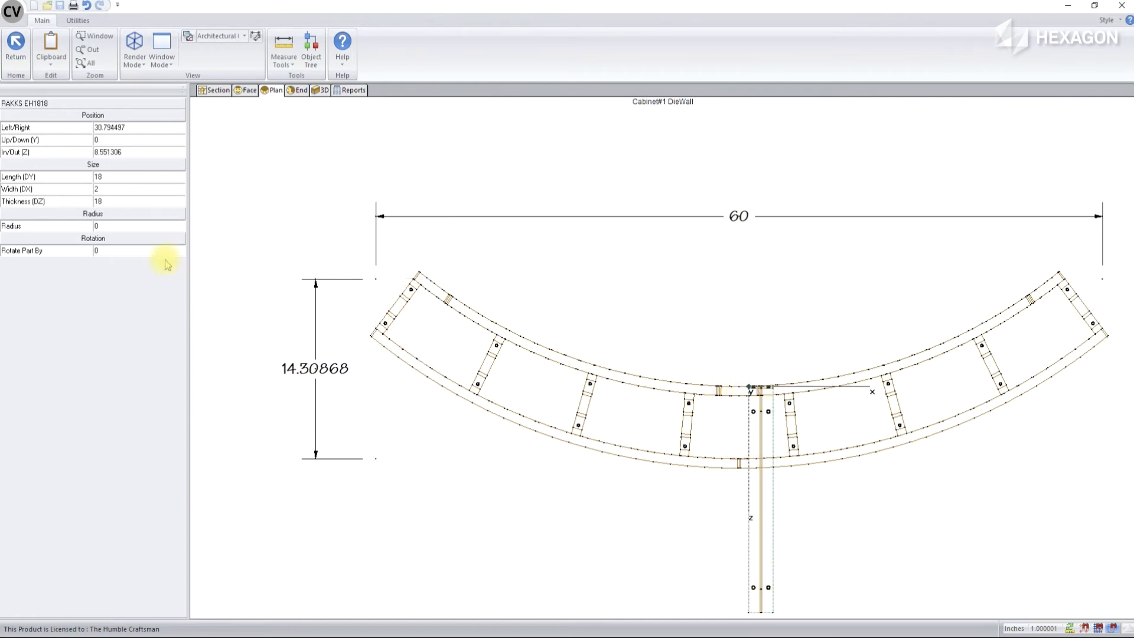
pyautogui.click(123, 250)
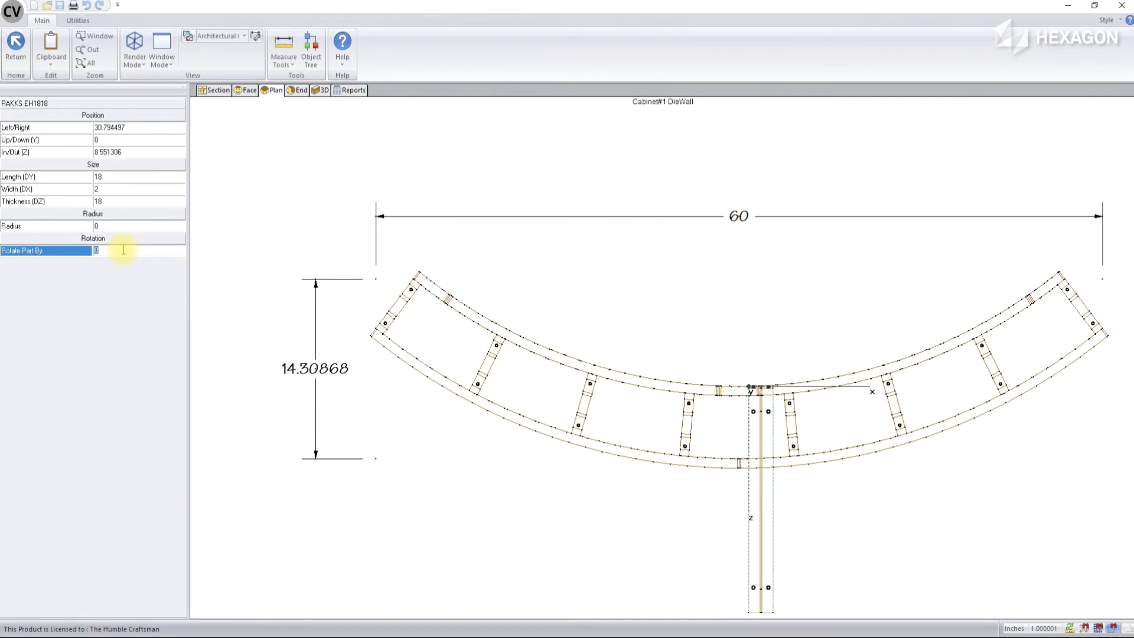
pyautogui.press('Return')
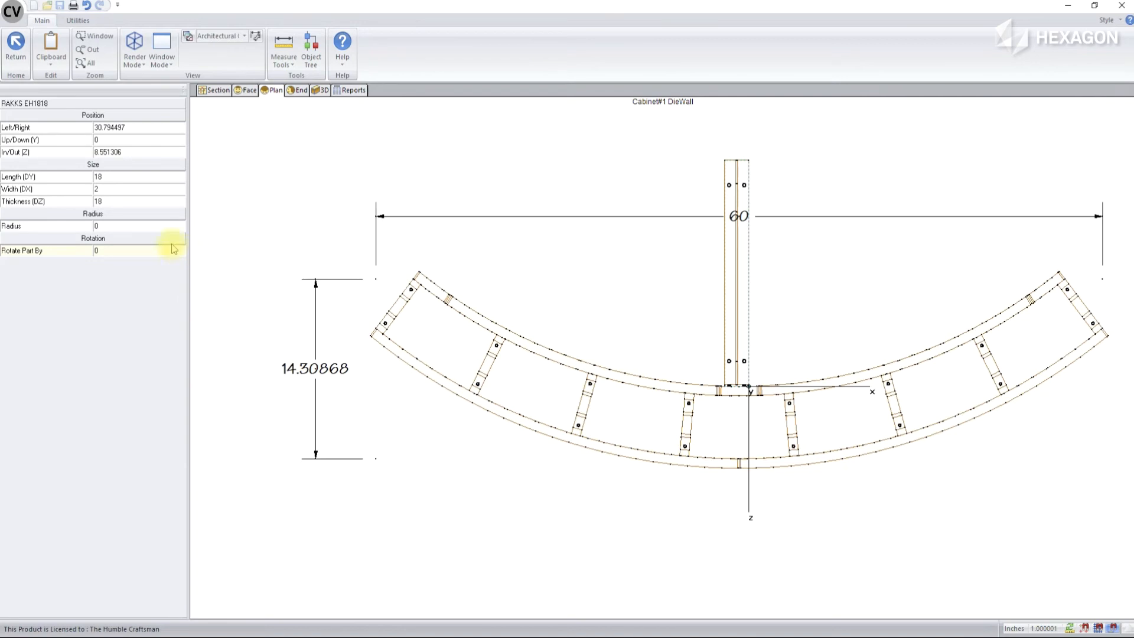
# In the end view, measure the vertical distance from the bracket arm's outer tip to the die wall's top edge
pyautogui.click(297, 89)
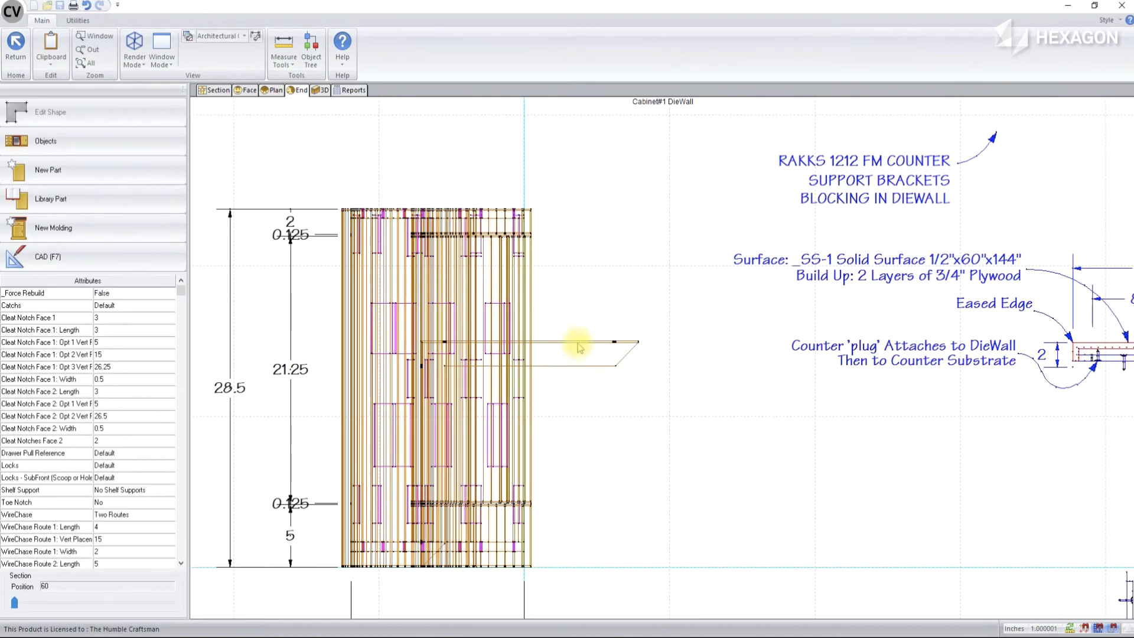
pyautogui.click(284, 46)
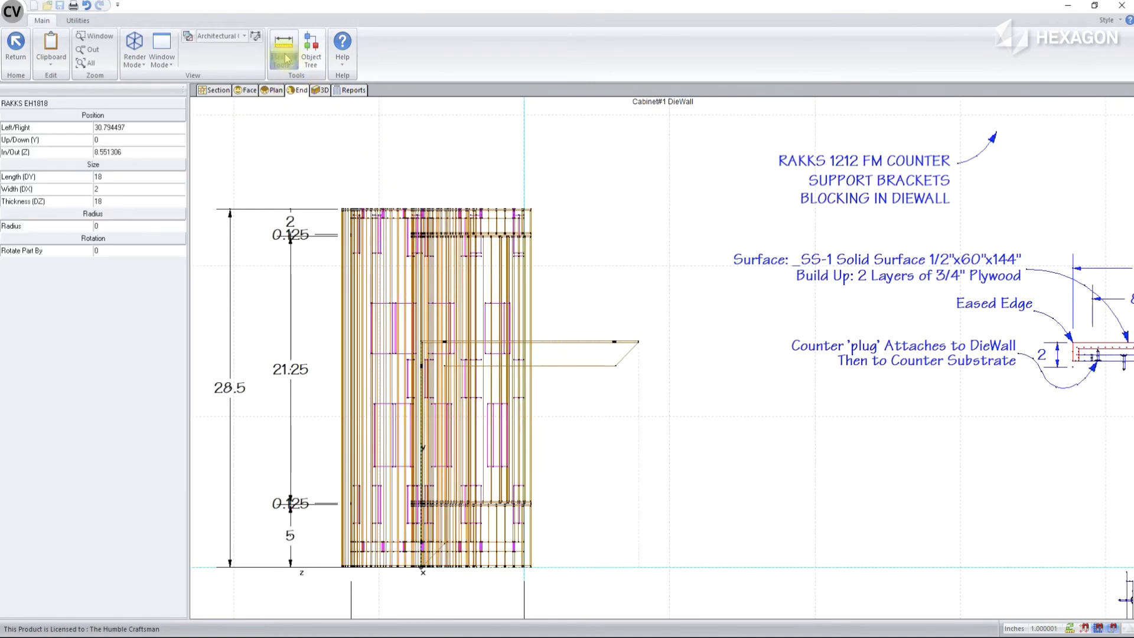
pyautogui.click(639, 341)
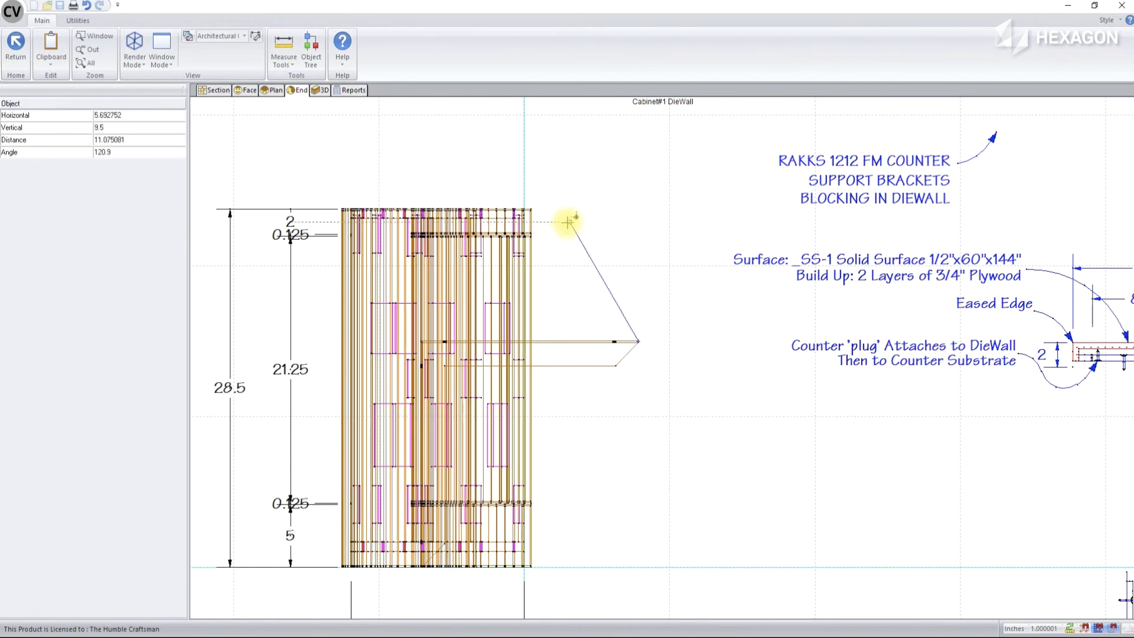
pyautogui.click(531, 209)
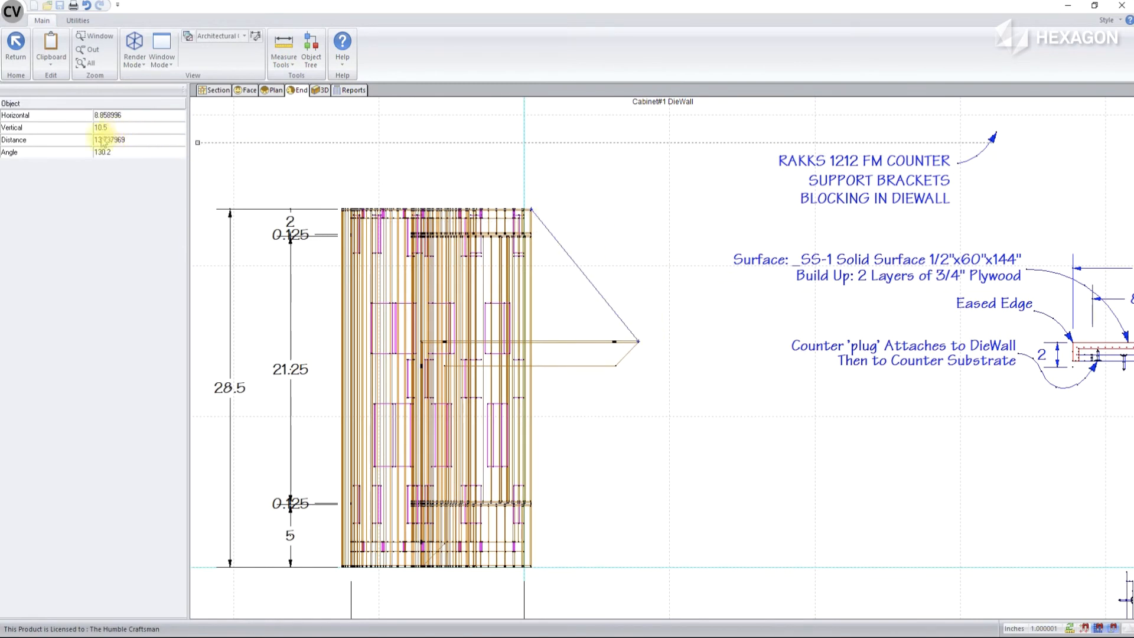
pyautogui.click(128, 127)
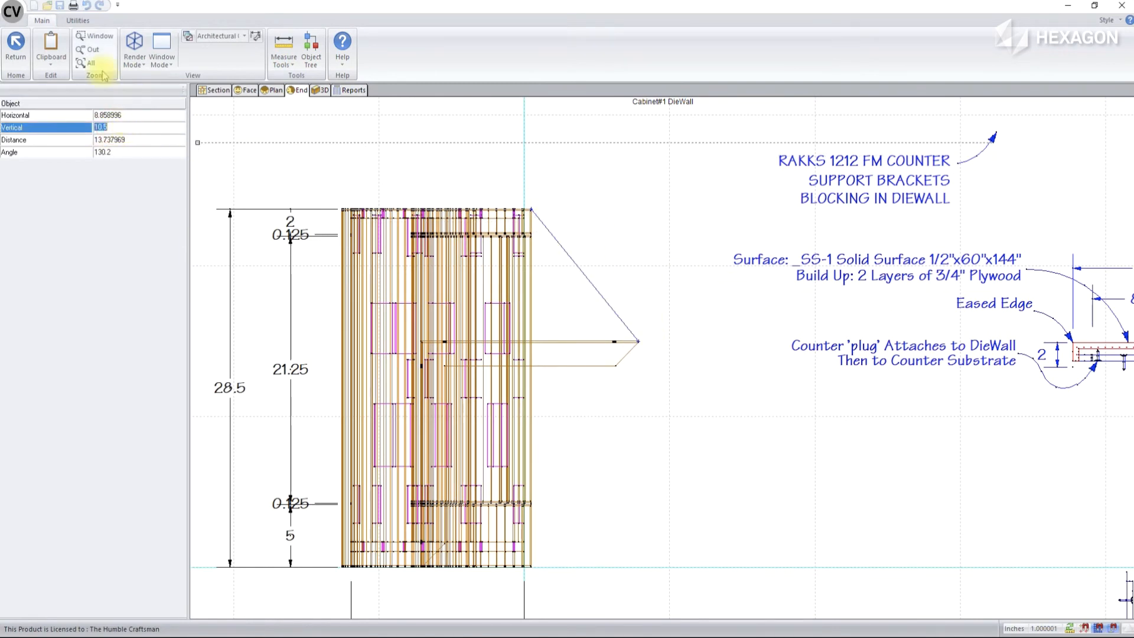
pyautogui.click(16, 44)
# Raise the RAKKS EH1818 bracket to an Up/Down (Y) position of 10.5 and check its placement in 3D
pyautogui.click(625, 349)
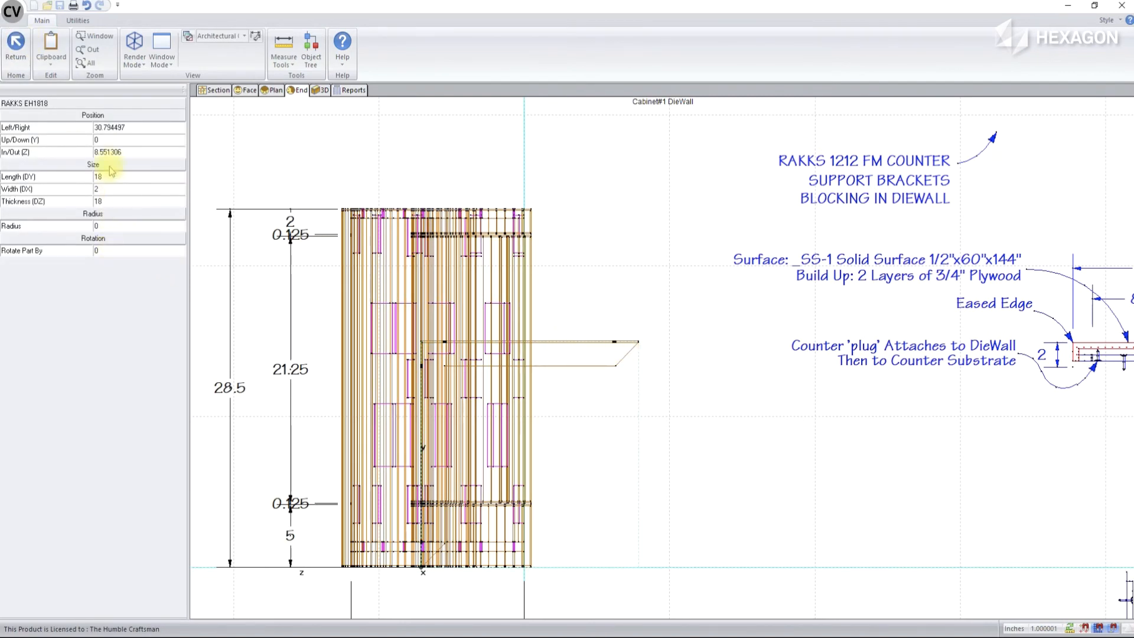
pyautogui.click(113, 141)
pyautogui.write('10.5')
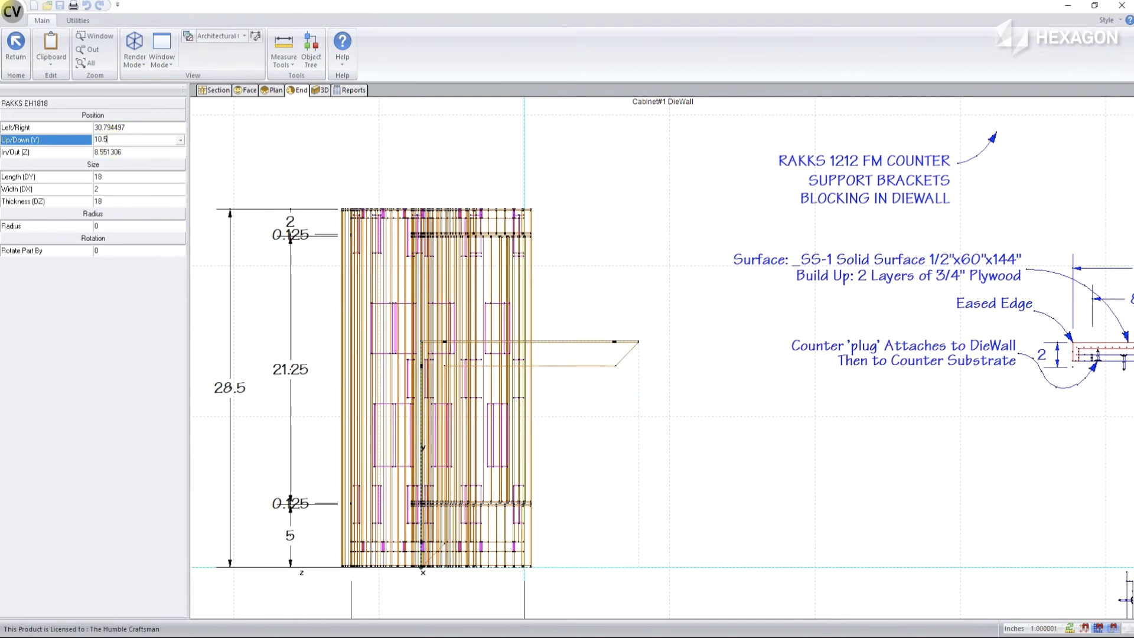
pyautogui.press('Return')
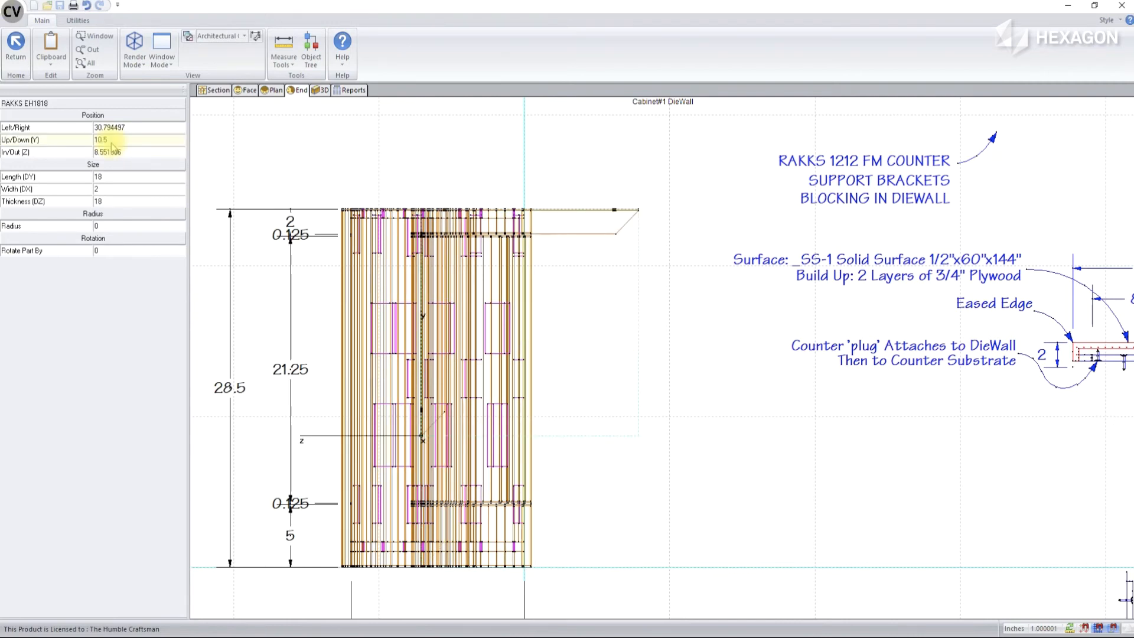
pyautogui.click(319, 89)
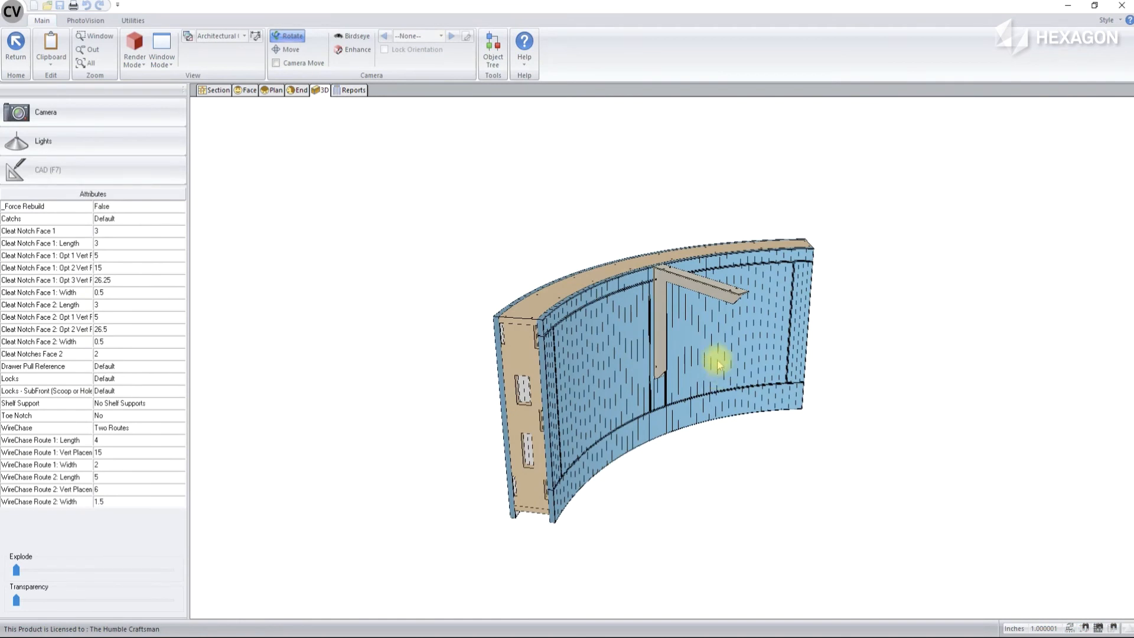
pyautogui.scroll(3, 718, 375)
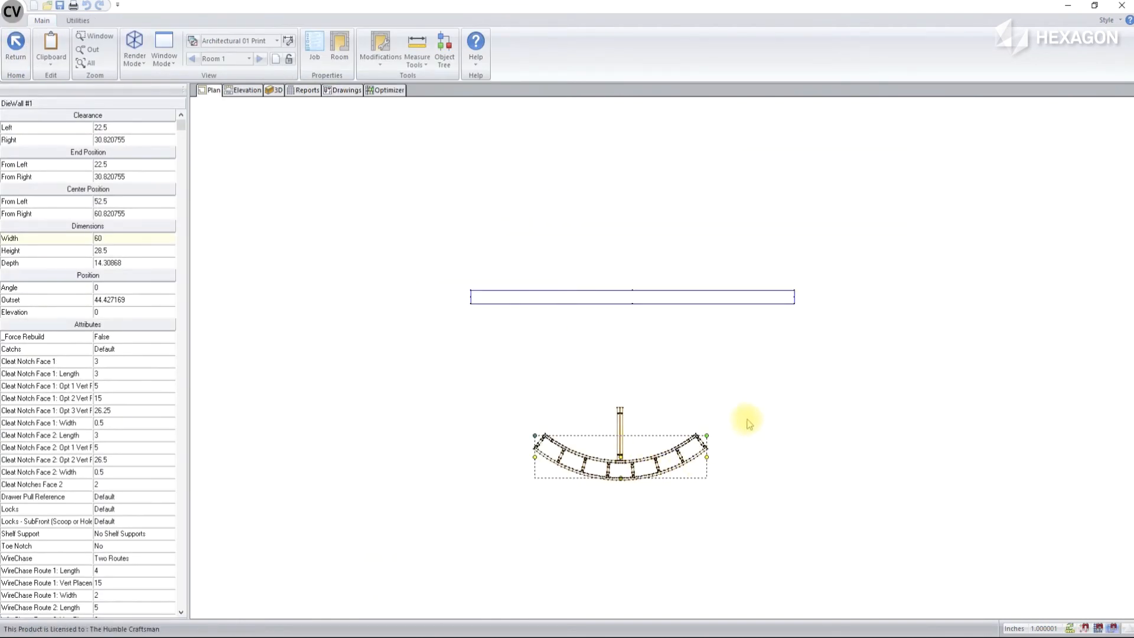
# Place a new 30-inch-wide straight DieWall against the room wall near its left end
pyautogui.click(749, 420)
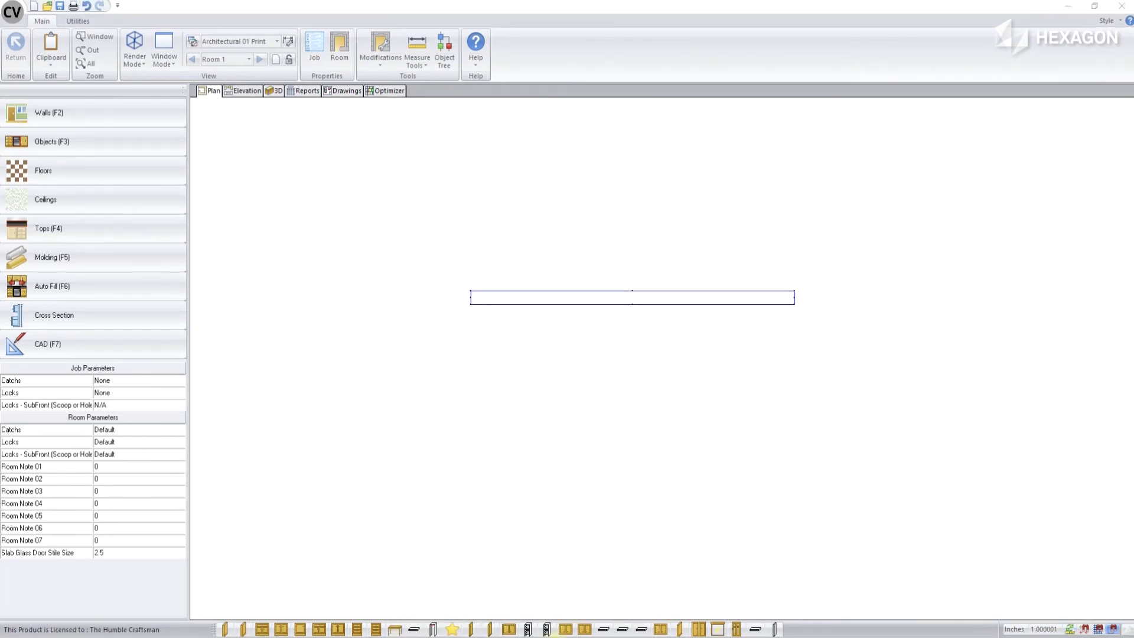
pyautogui.click(451, 628)
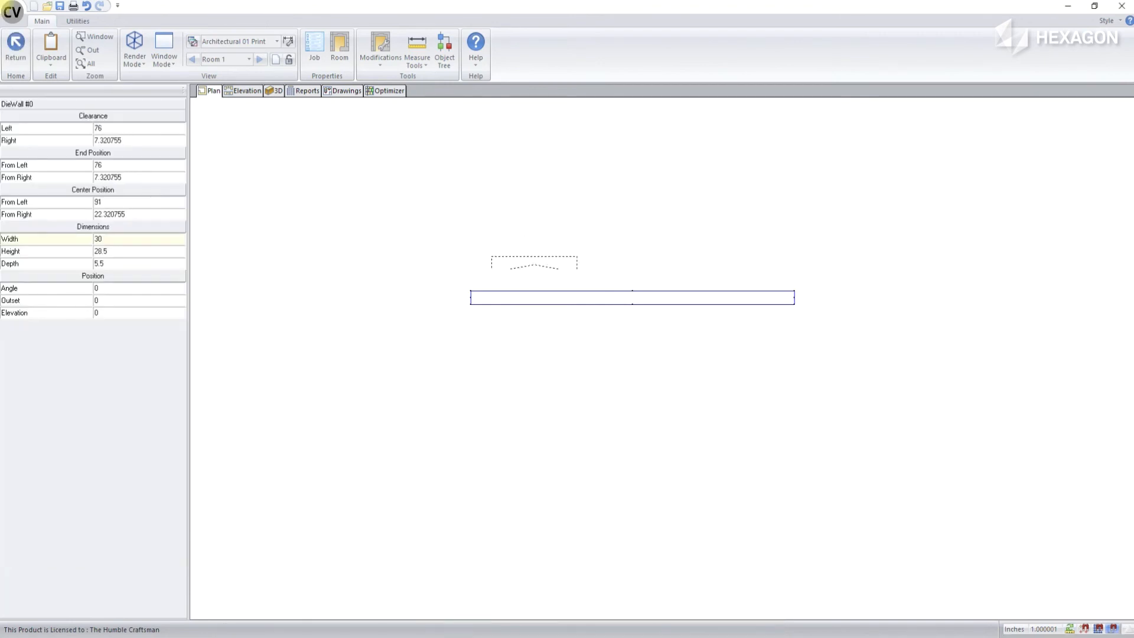
pyautogui.click(551, 296)
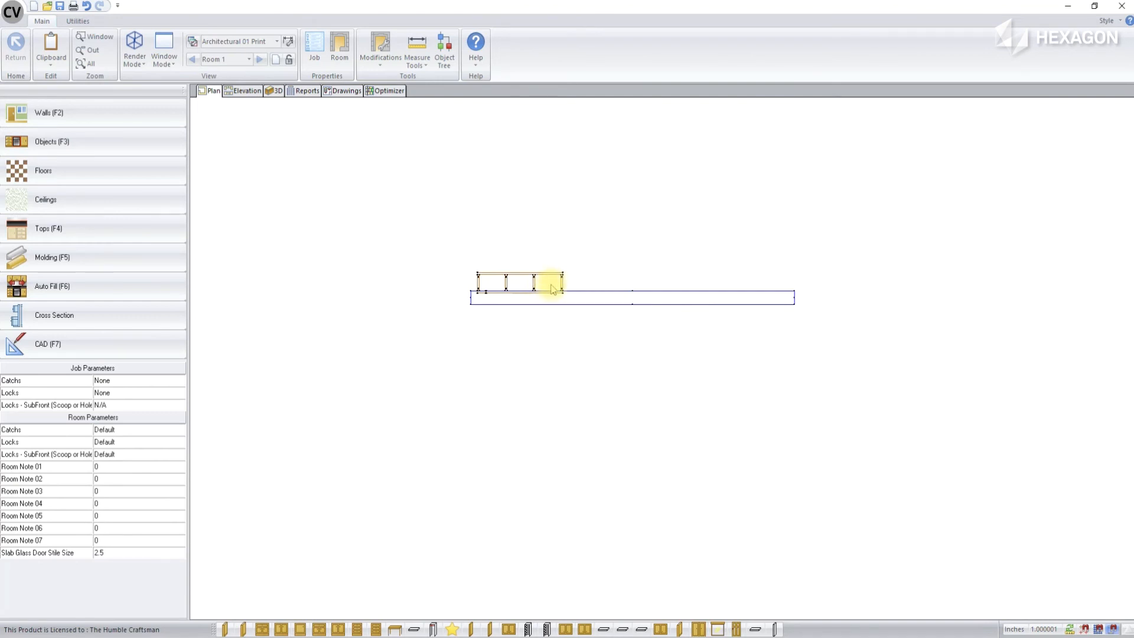
# Open the straight DieWall in its end view and set its WireChase attribute to Two Holes
pyautogui.doubleClick(554, 288)
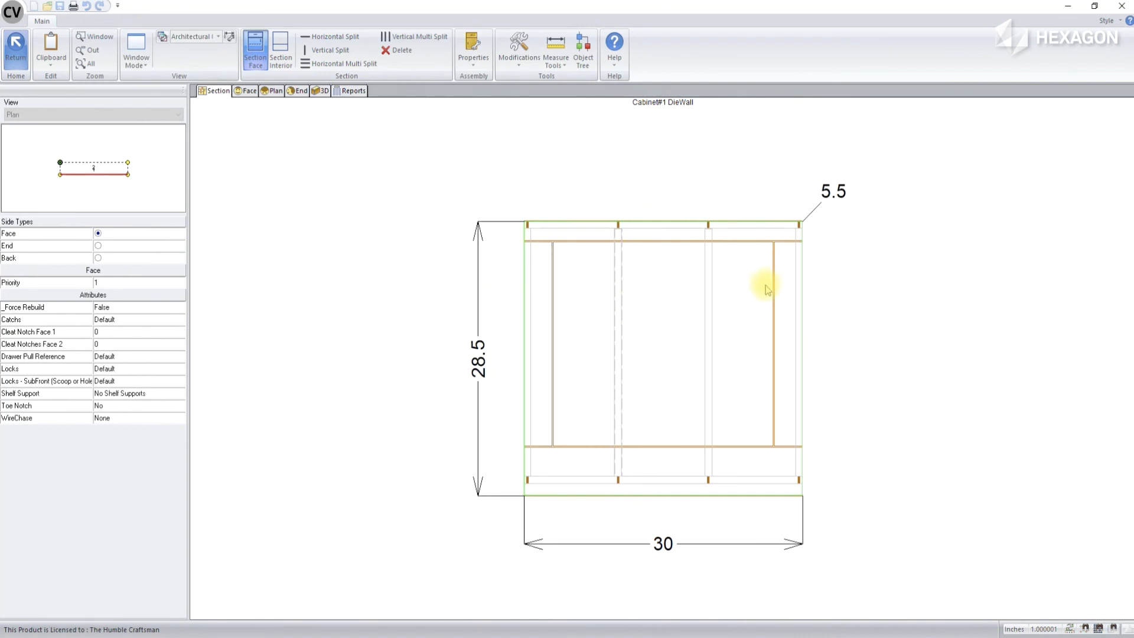
pyautogui.click(299, 90)
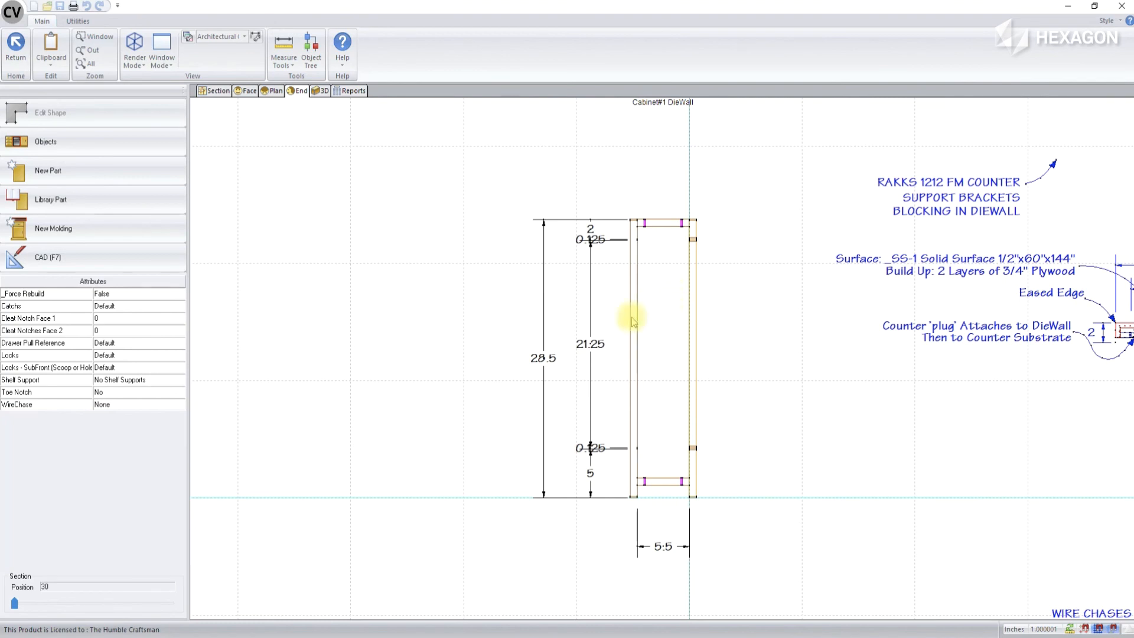
pyautogui.click(138, 406)
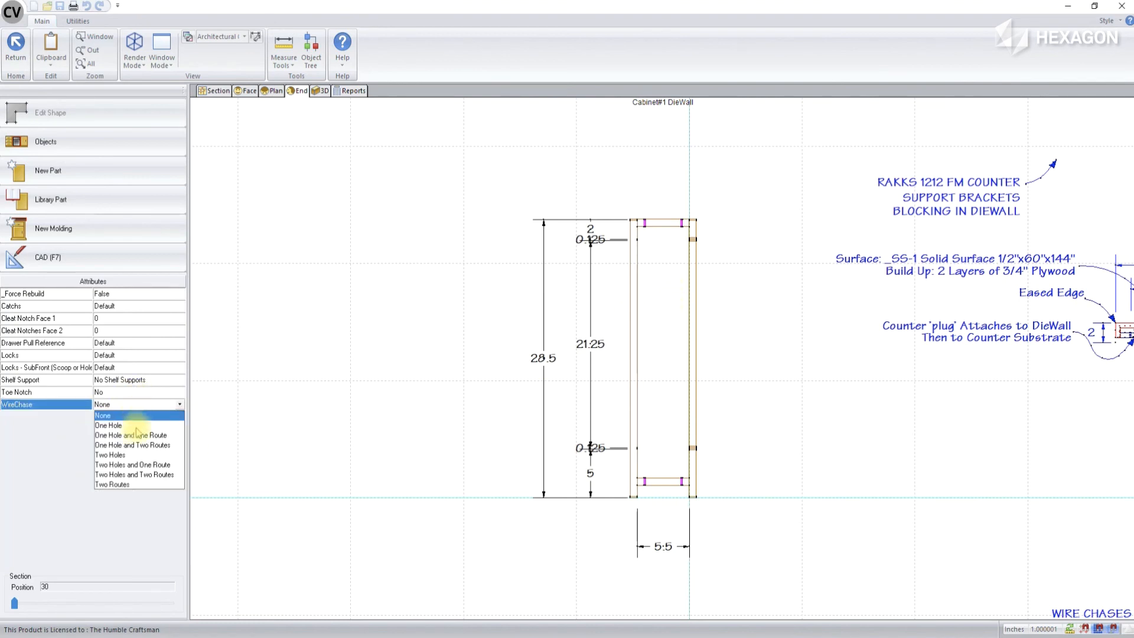
pyautogui.click(123, 455)
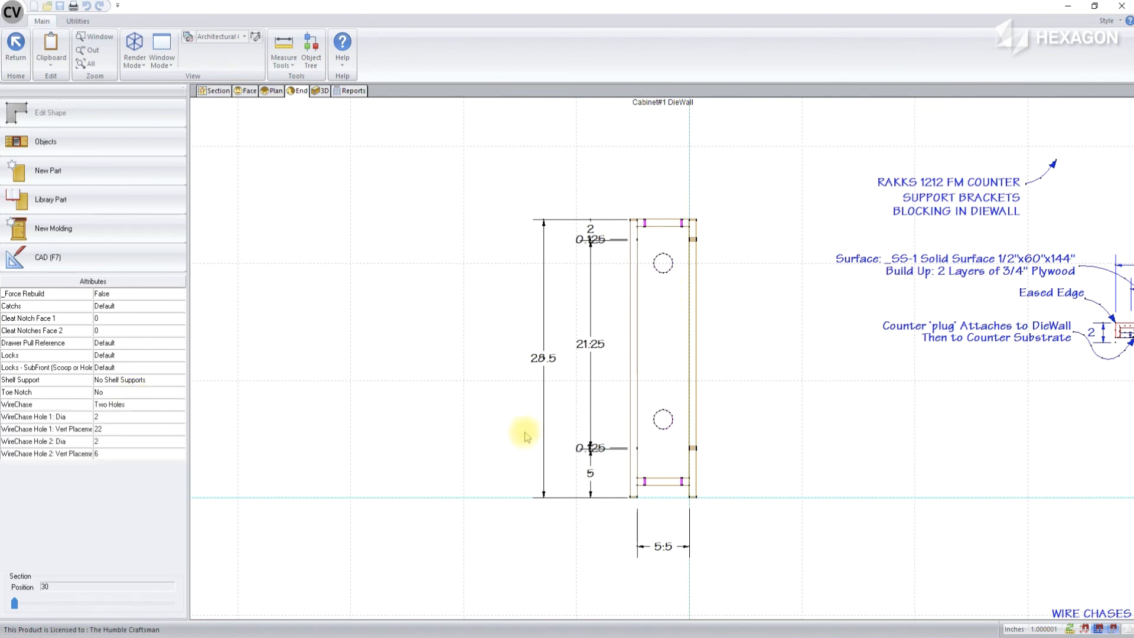
# Set Cleat Notch Face 1 and Cleat Notches Face 2 of the die wall to 3 each
pyautogui.click(117, 322)
pyautogui.click(115, 330)
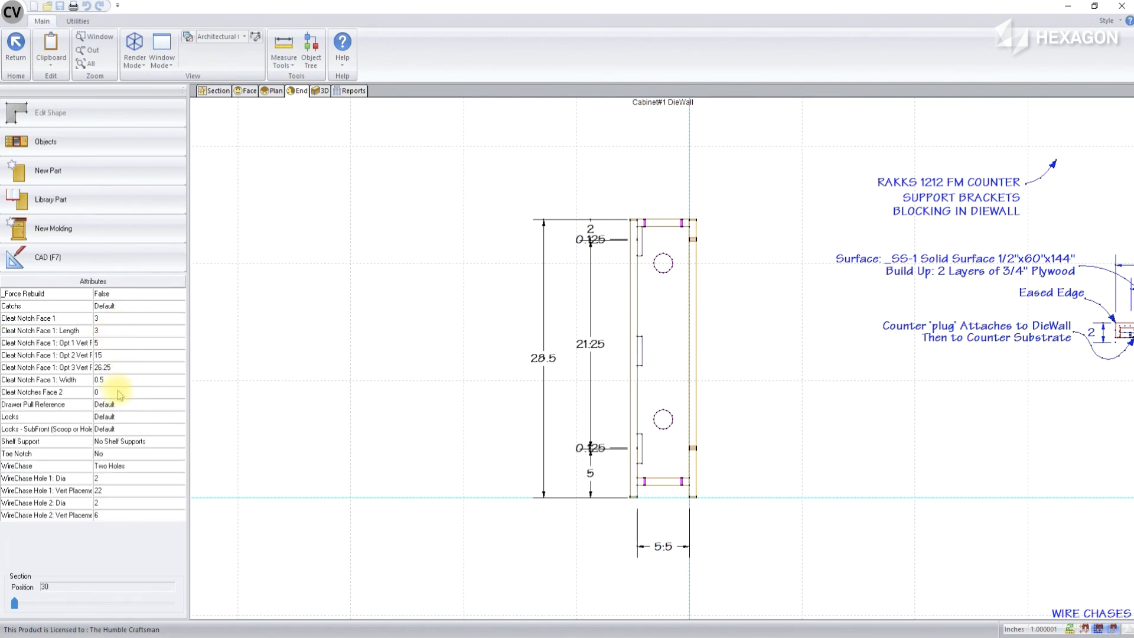
pyautogui.click(121, 394)
pyautogui.click(111, 420)
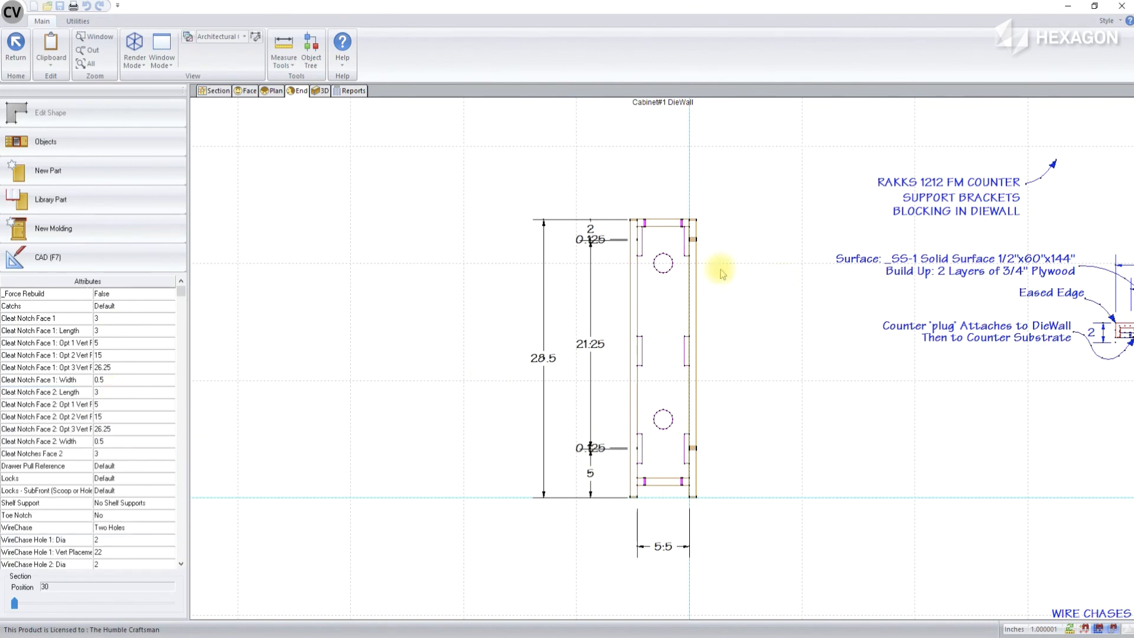
# Insert the Low DieWall drawing symbol from the Legend Submittal Symbols Group into the empty area up and left of the die wall's end view
pyautogui.scroll(-4, 471, 417)
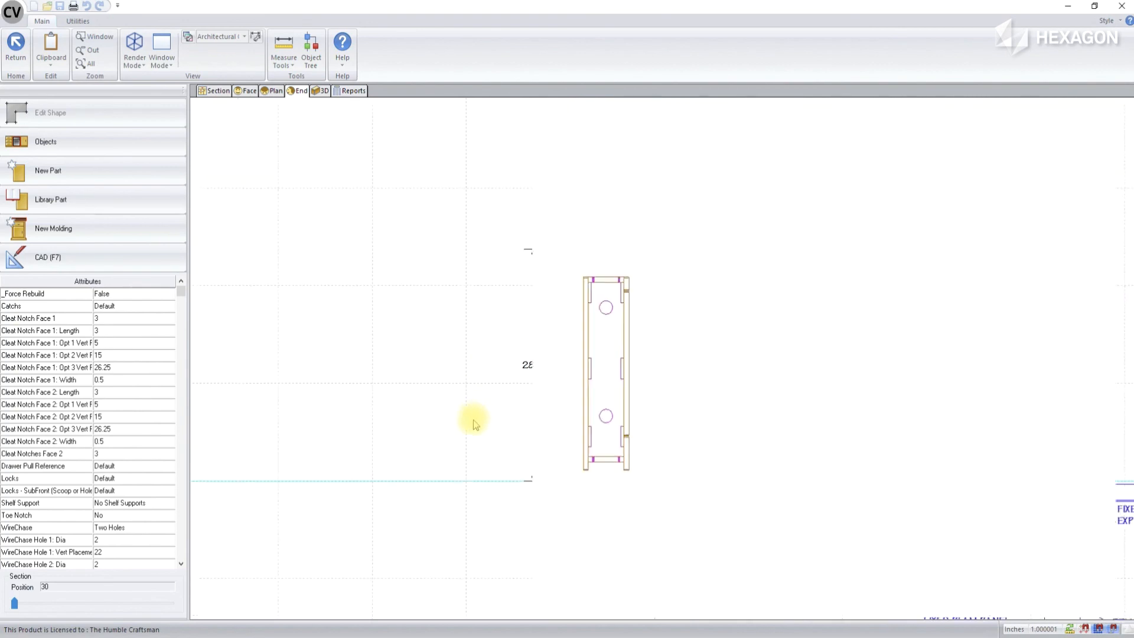
pyautogui.scroll(4, 681, 555)
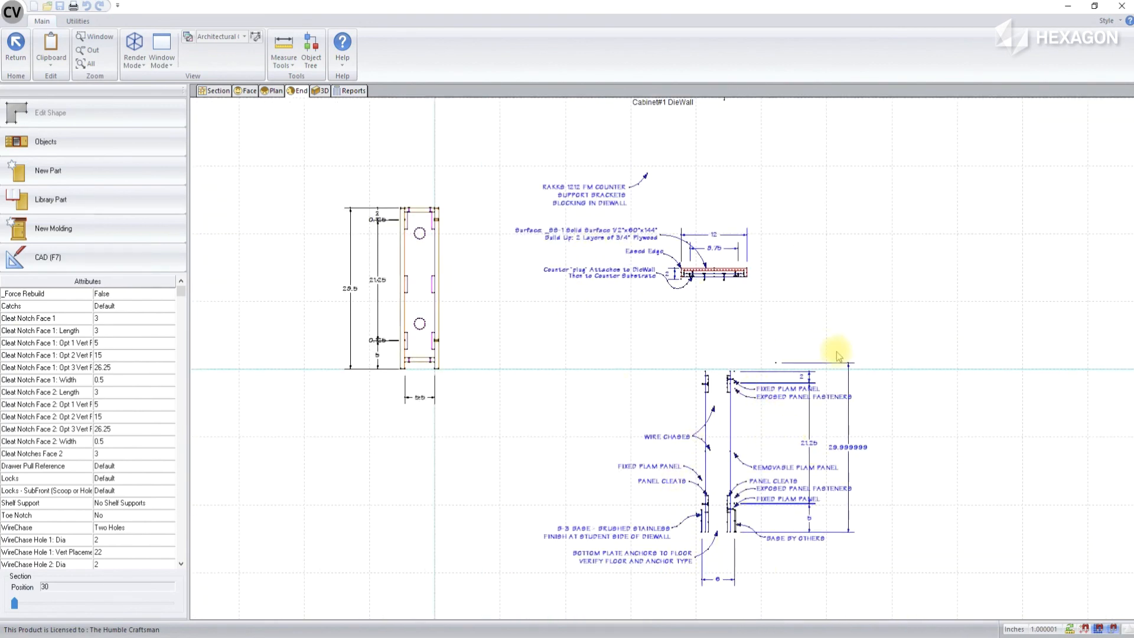
pyautogui.scroll(-2, 835, 355)
pyautogui.scroll(-1, 802, 387)
pyautogui.scroll(-1, 770, 334)
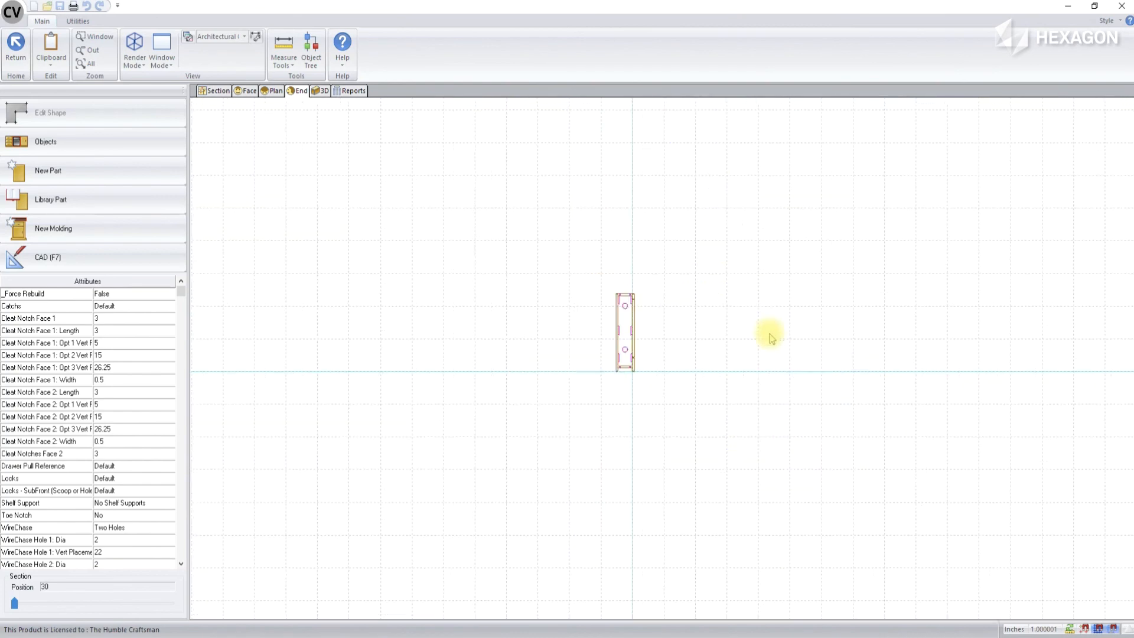
pyautogui.scroll(2, 687, 229)
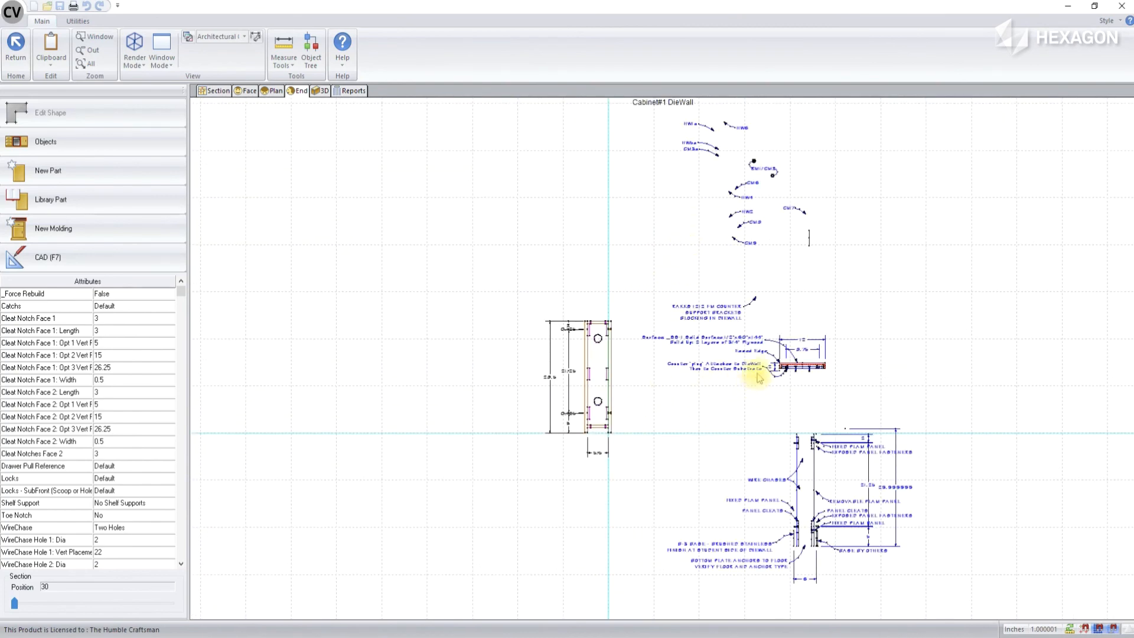
pyautogui.click(108, 261)
pyautogui.click(570, 48)
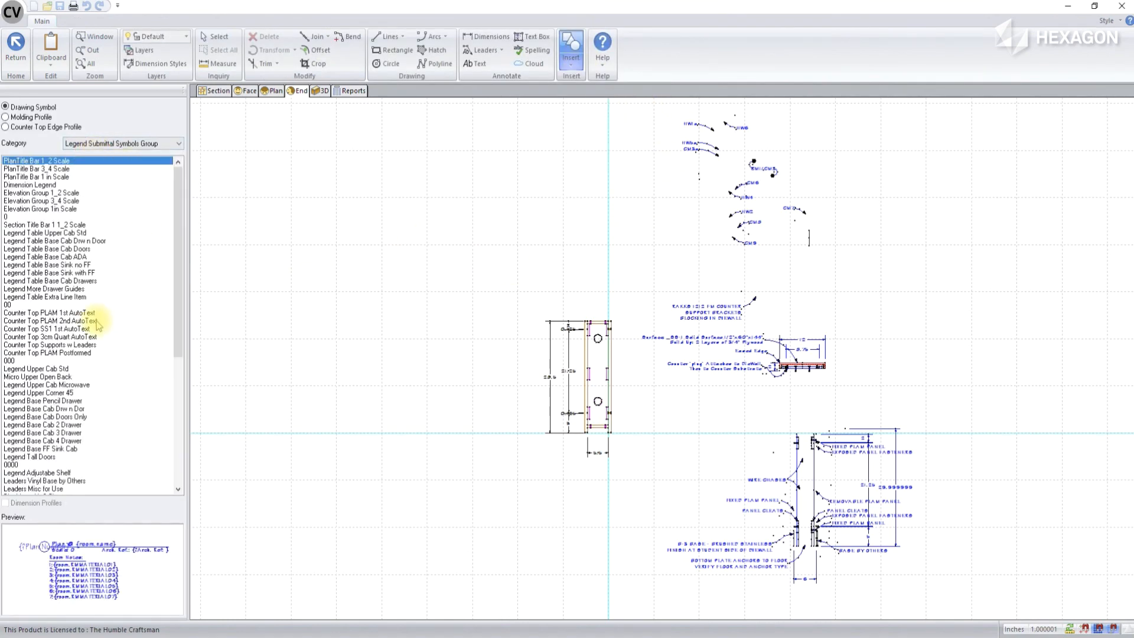
pyautogui.scroll(-4, 97, 325)
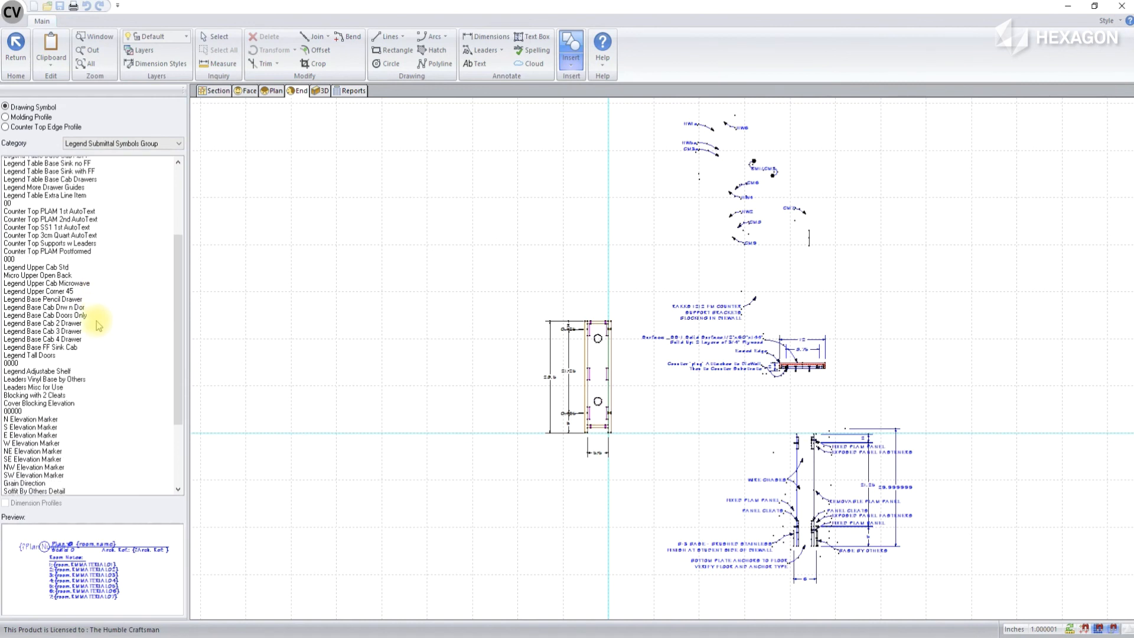
pyautogui.scroll(-3, 97, 321)
pyautogui.scroll(-3, 97, 321)
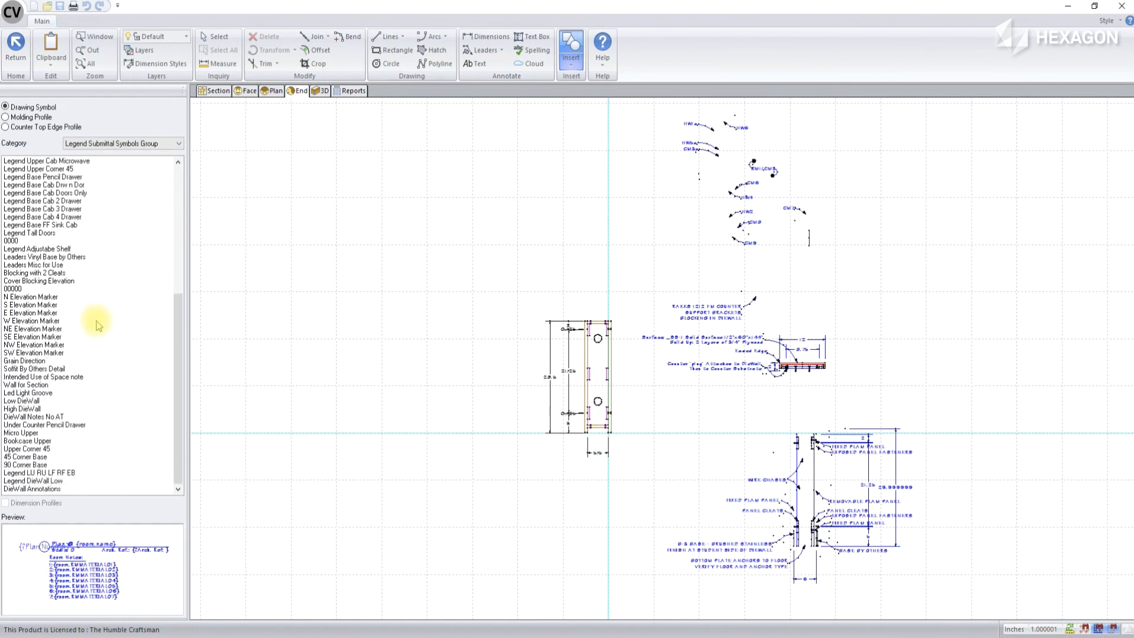
pyautogui.click(35, 400)
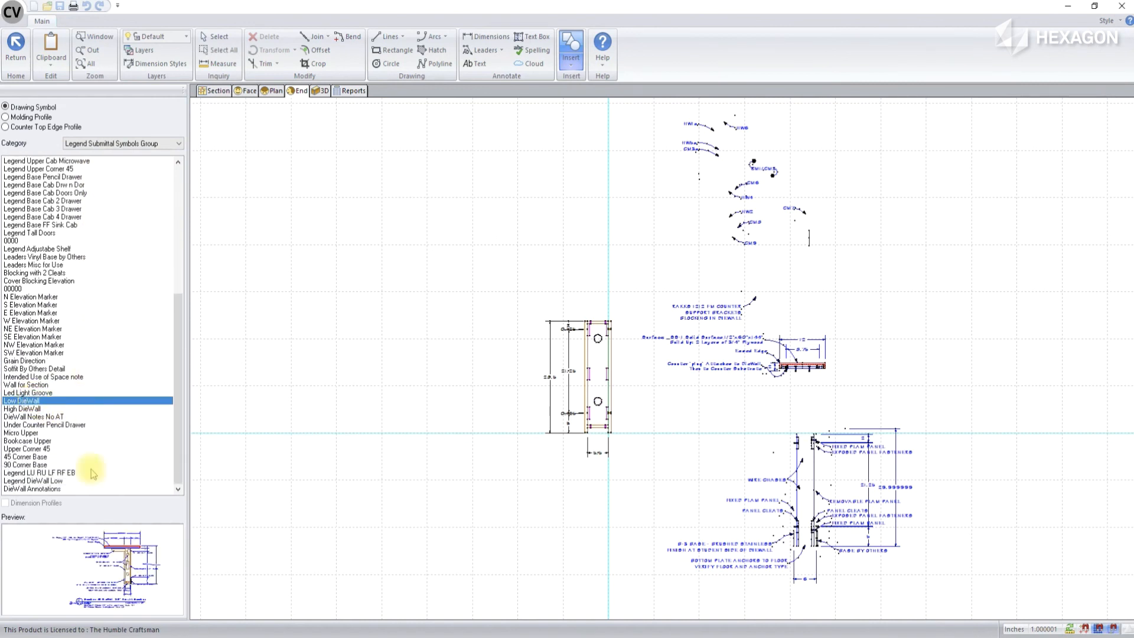
pyautogui.click(21, 409)
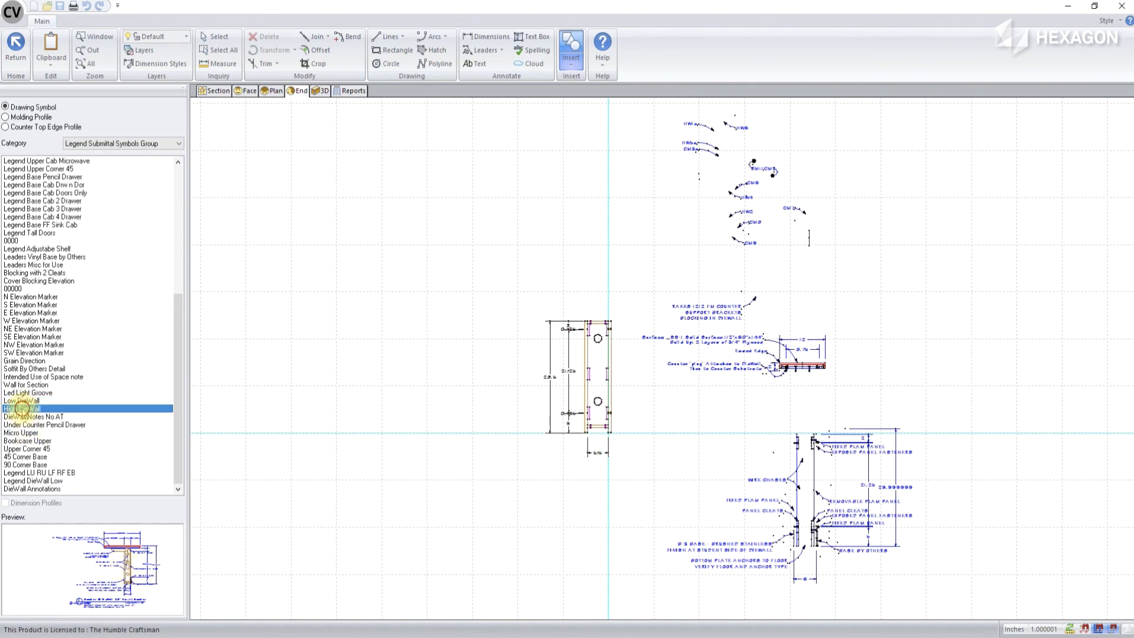
pyautogui.click(22, 401)
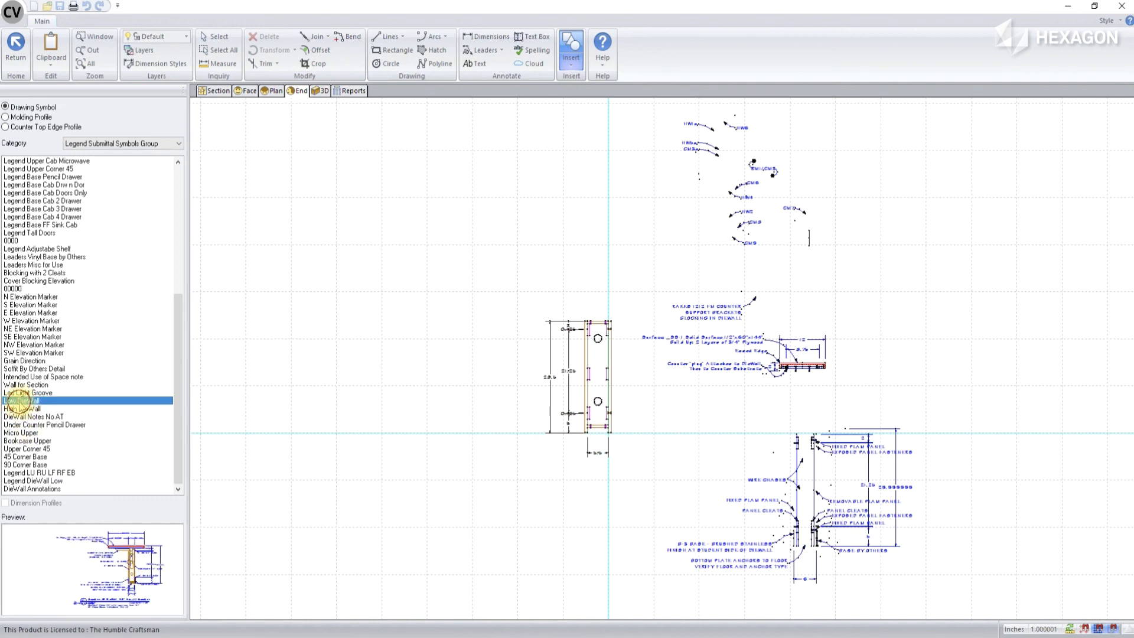
pyautogui.doubleClick(22, 401)
pyautogui.click(382, 256)
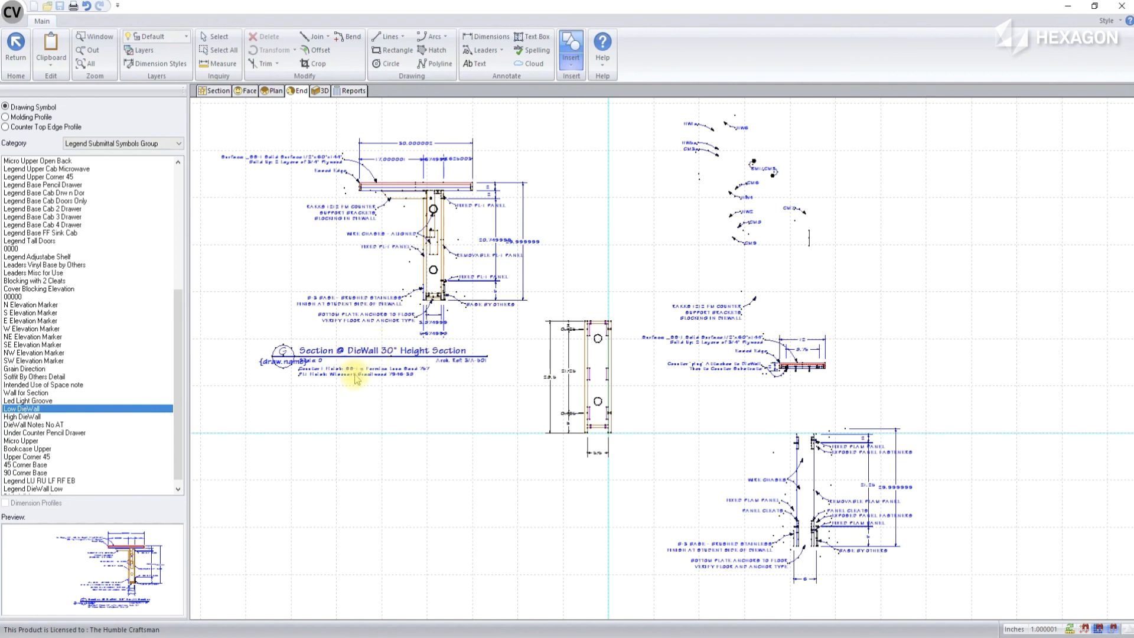
# Examine the inserted section detail's counter, bracket, wire chase and panel annotations and dimensions against the die wall's end view
pyautogui.scroll(4, 287, 233)
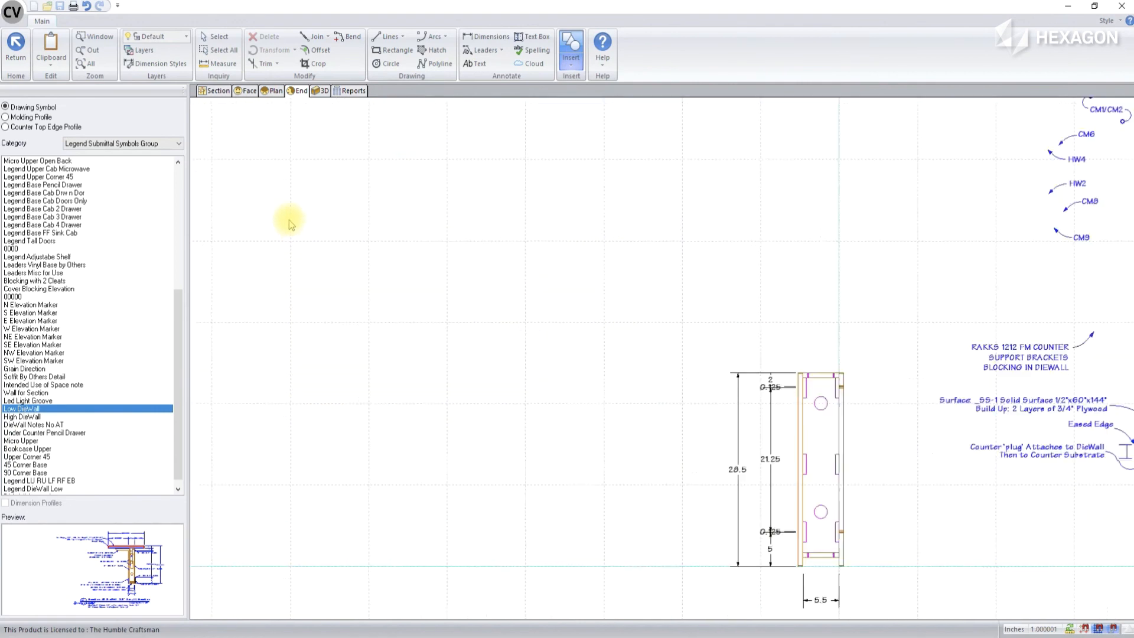
pyautogui.scroll(-2, 605, 546)
pyautogui.scroll(2, 456, 336)
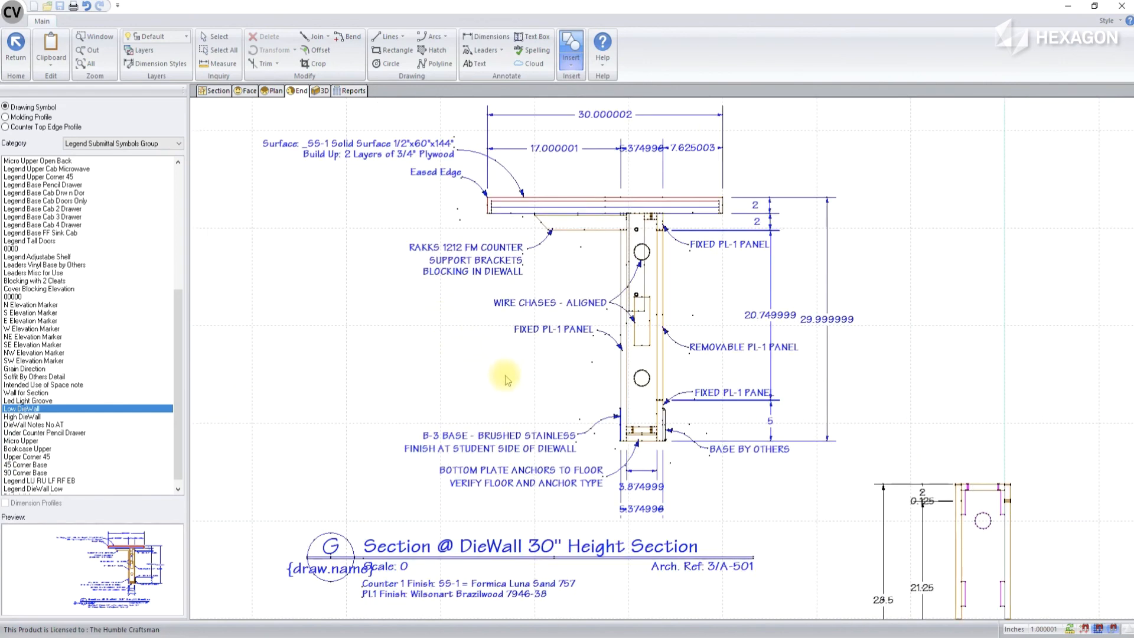
pyautogui.scroll(-1, 509, 381)
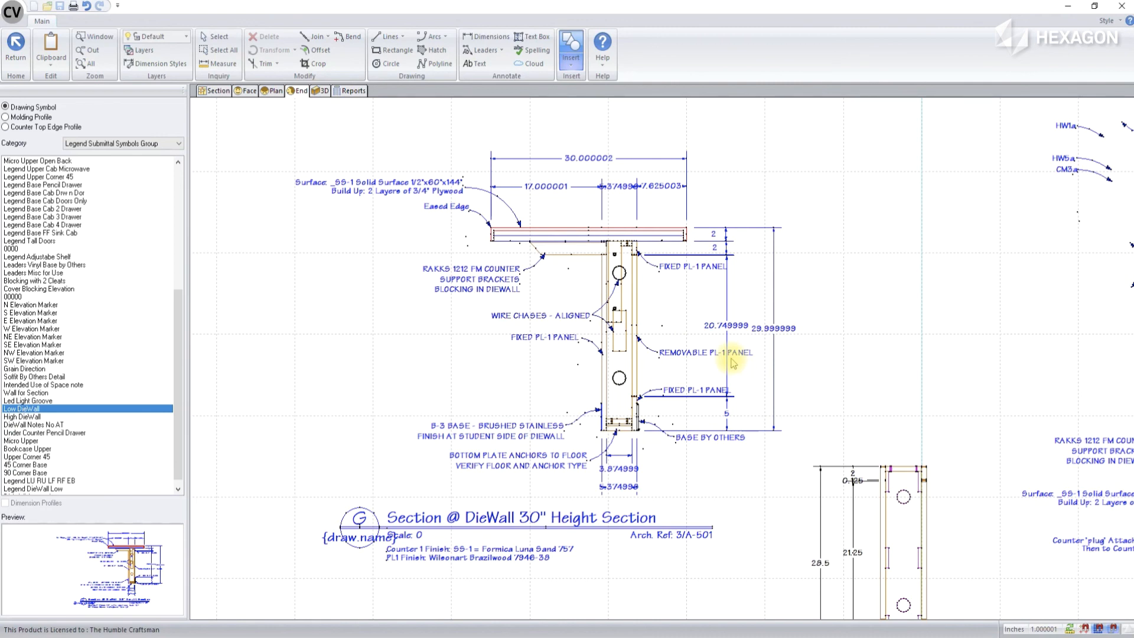
pyautogui.scroll(-1, 590, 316)
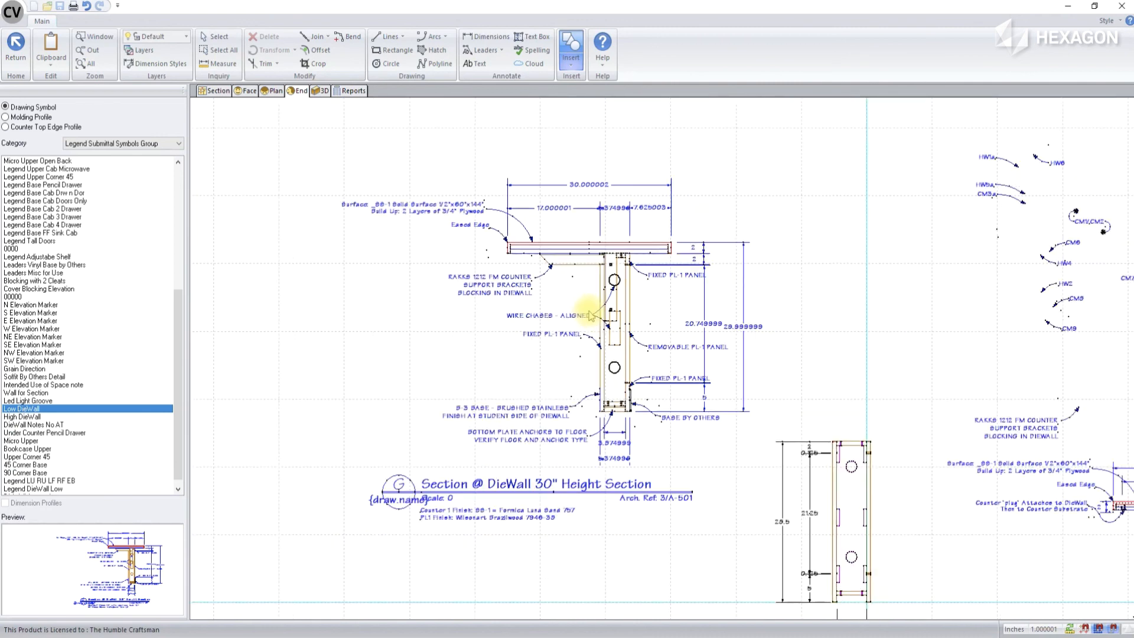
pyautogui.scroll(-2, 571, 286)
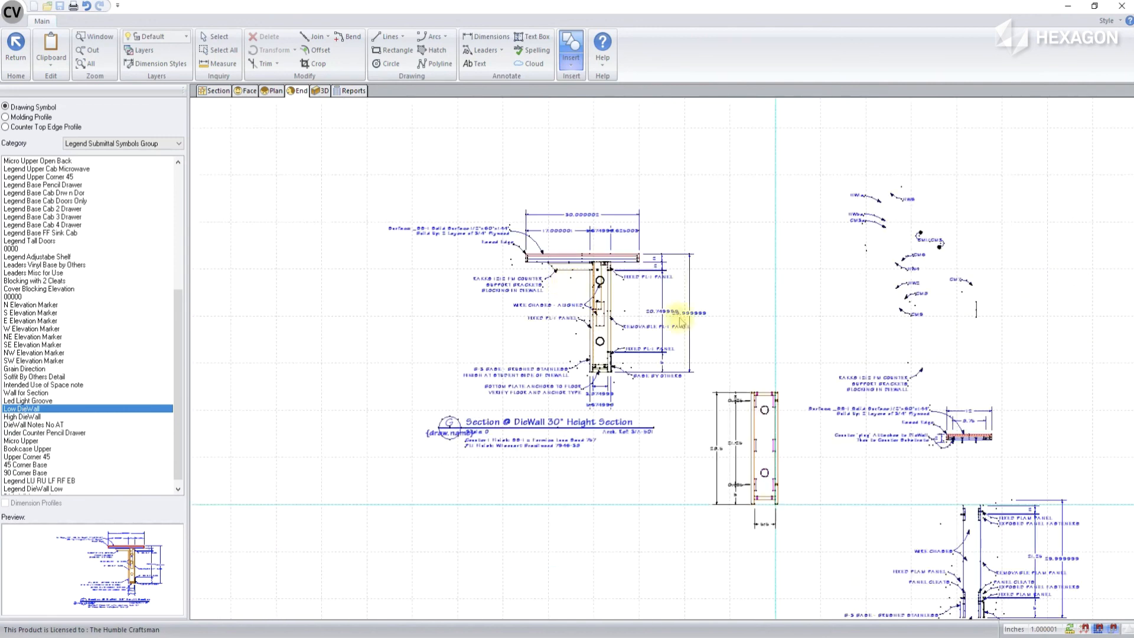
pyautogui.scroll(3, 784, 352)
pyautogui.scroll(-3, 510, 234)
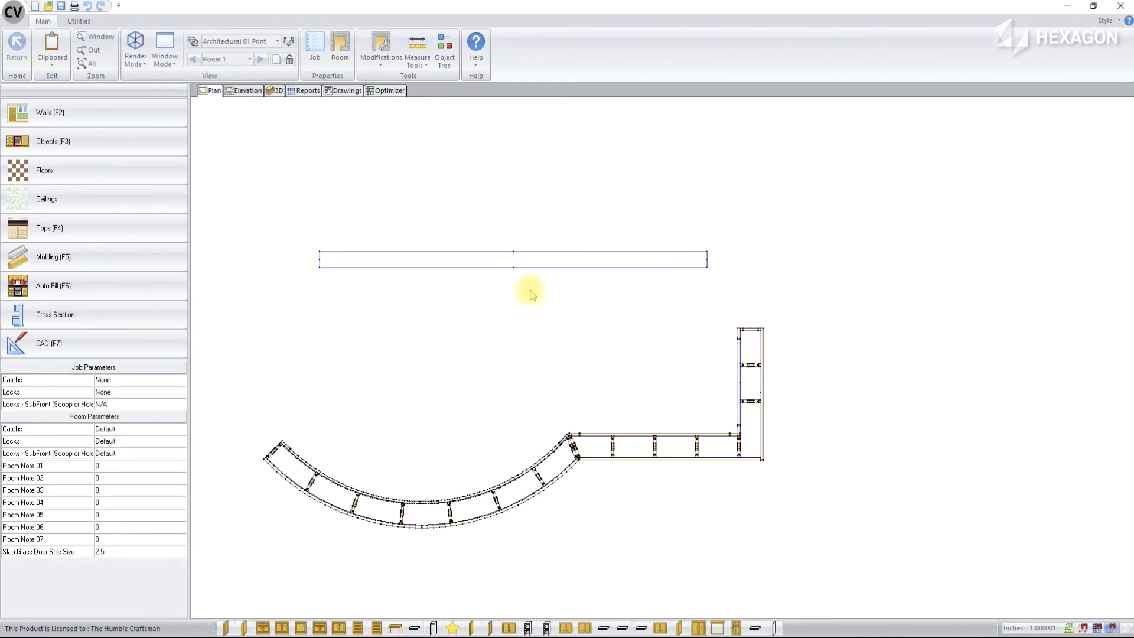
# Inspect the joined curved and straight die walls in 3D from the front, back and open end, and return to the plan
pyautogui.click(275, 90)
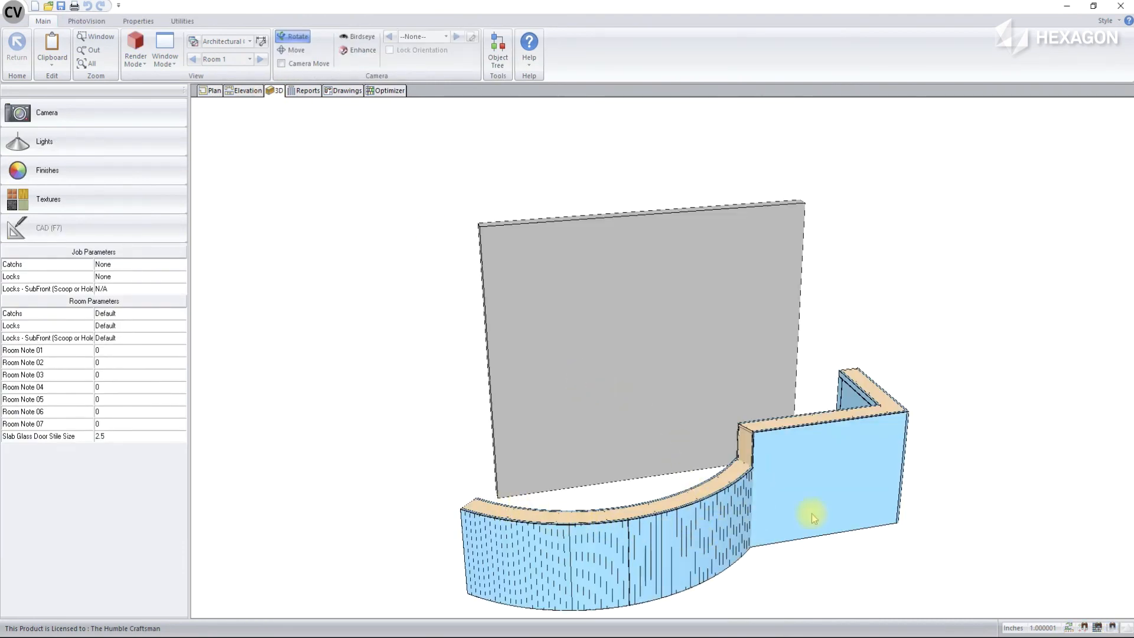
pyautogui.moveTo(557, 531)
pyautogui.mouseDown()
pyautogui.moveTo(654, 549)
pyautogui.moveTo(860, 552)
pyautogui.moveTo(919, 508)
pyautogui.mouseUp()
pyautogui.moveTo(729, 529)
pyautogui.mouseDown()
pyautogui.moveTo(844, 539)
pyautogui.moveTo(868, 531)
pyautogui.moveTo(805, 542)
pyautogui.moveTo(913, 489)
pyautogui.mouseUp()
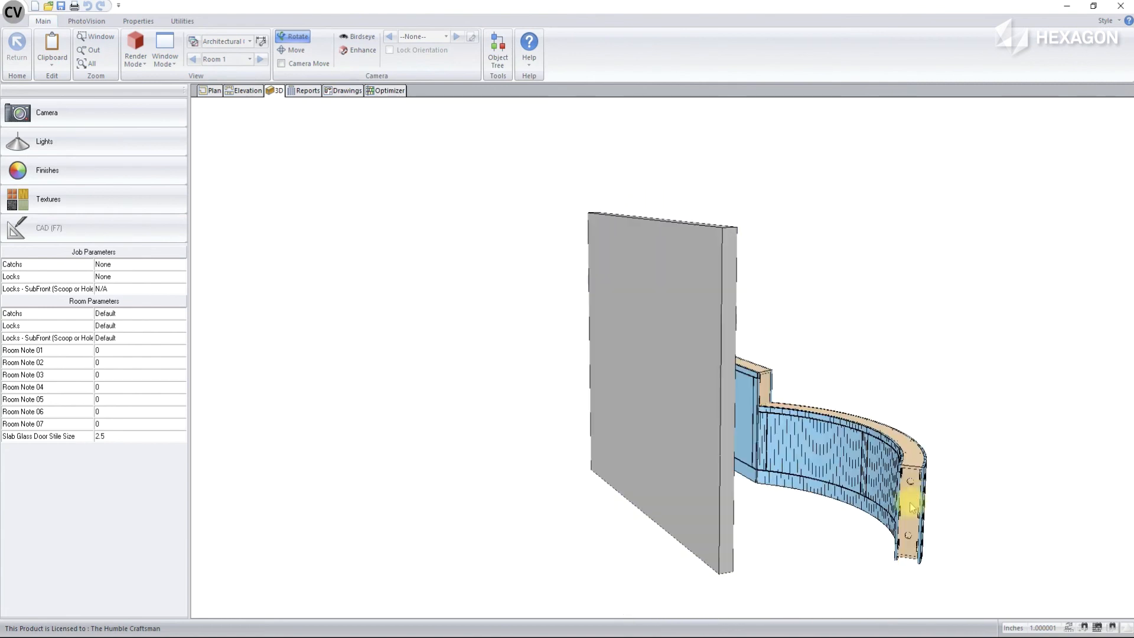
pyautogui.moveTo(844, 535)
pyautogui.mouseDown()
pyautogui.moveTo(969, 524)
pyautogui.moveTo(979, 484)
pyautogui.moveTo(714, 481)
pyautogui.moveTo(919, 466)
pyautogui.moveTo(541, 413)
pyautogui.mouseUp()
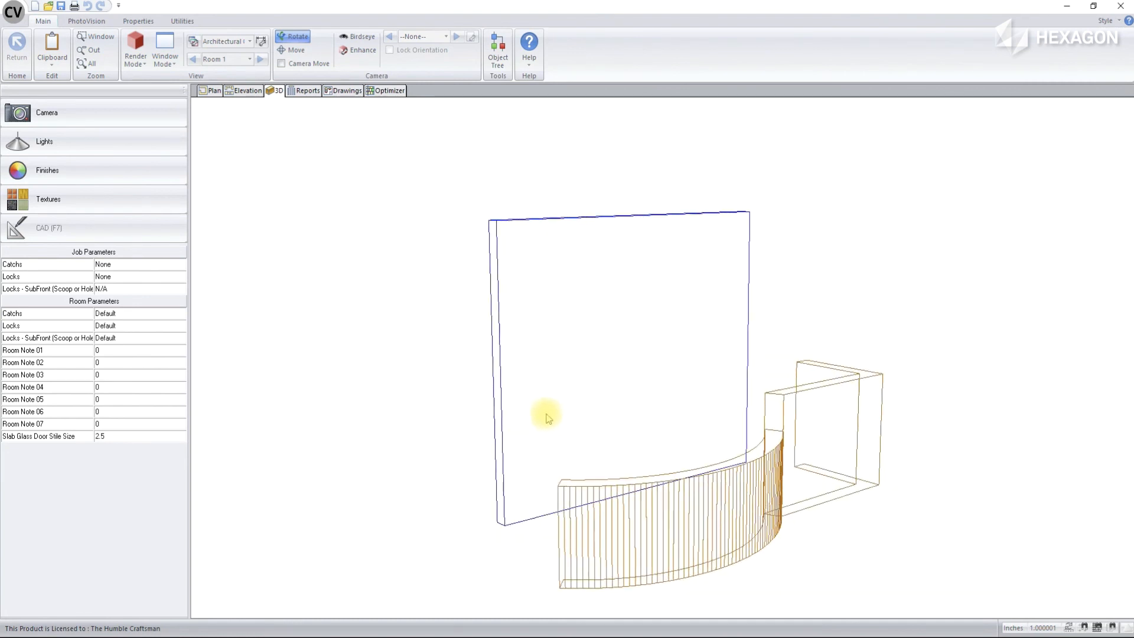
pyautogui.moveTo(807, 428); pyautogui.dragTo(685, 413)
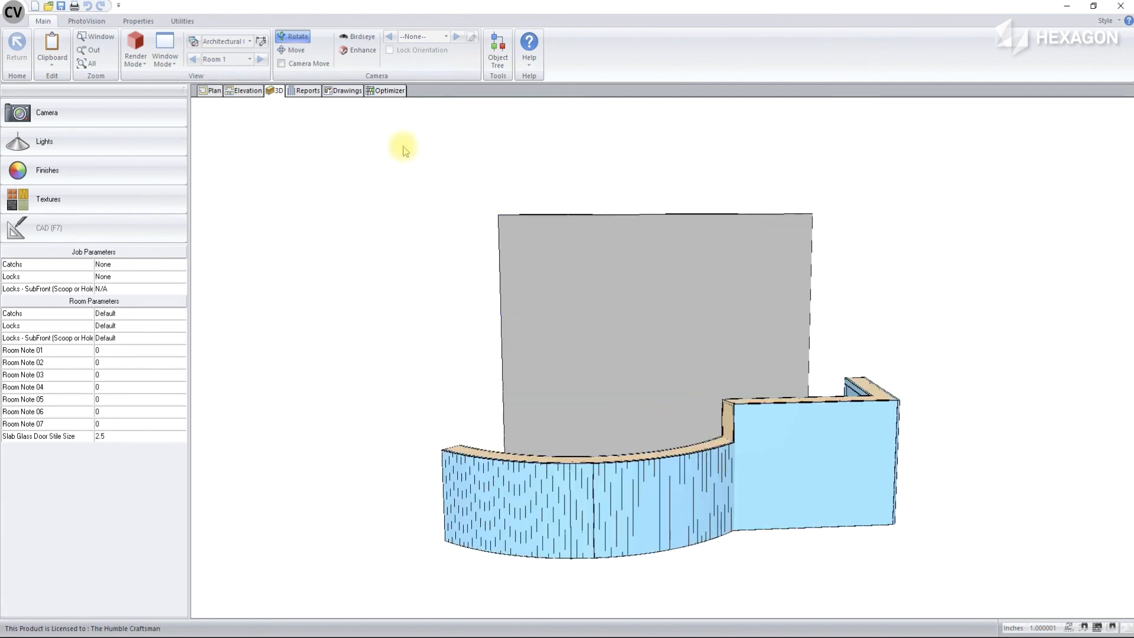
pyautogui.click(209, 91)
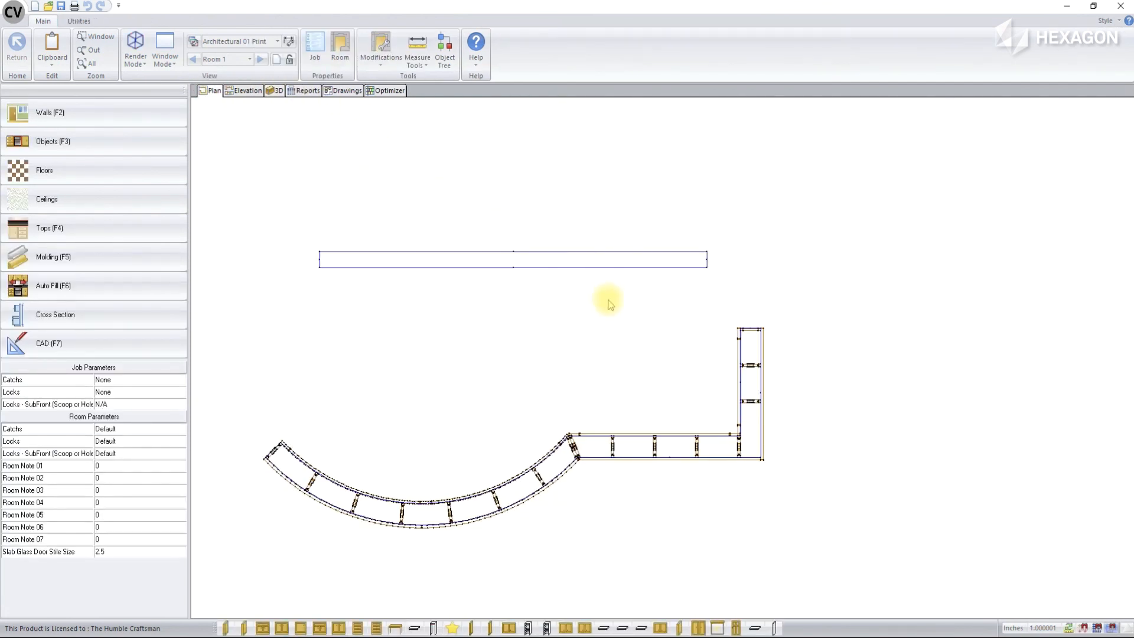